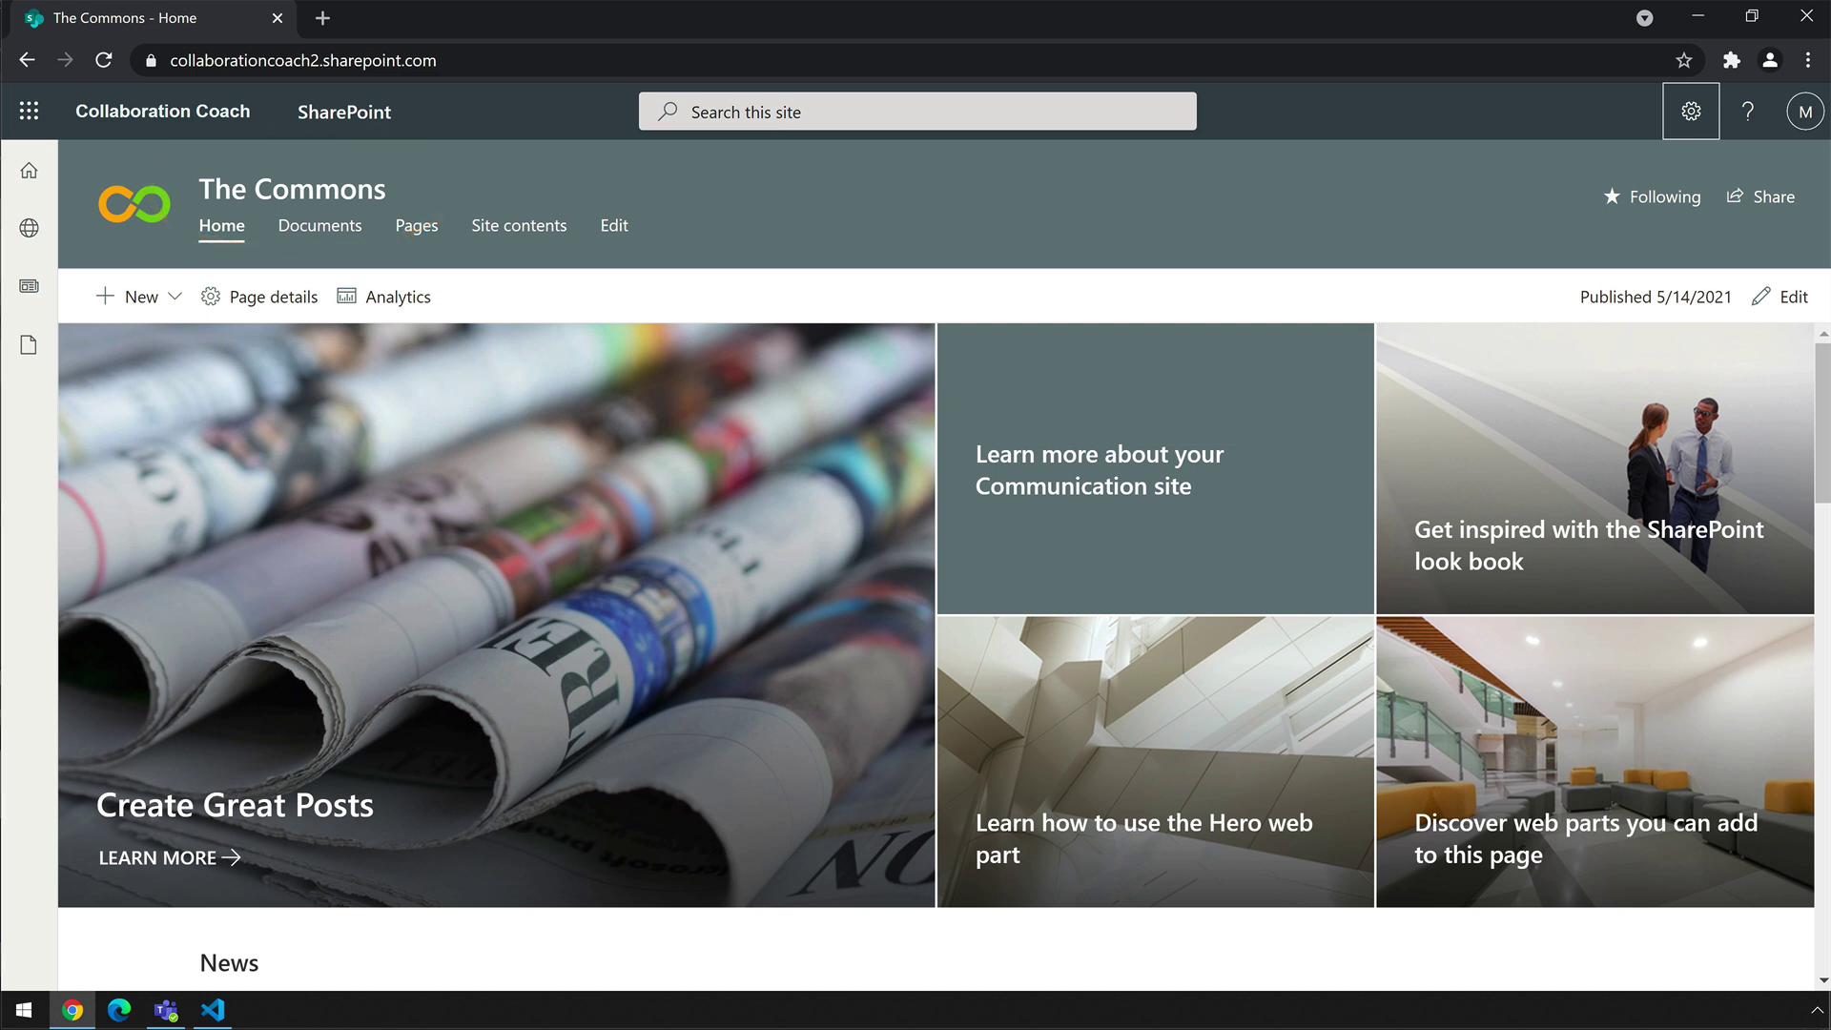
- Open Visual Studio Code as administrator and run the script line Install-Module -Name Microsoft.Online.SharePoint.PowerShell -Force
click(1689, 111)
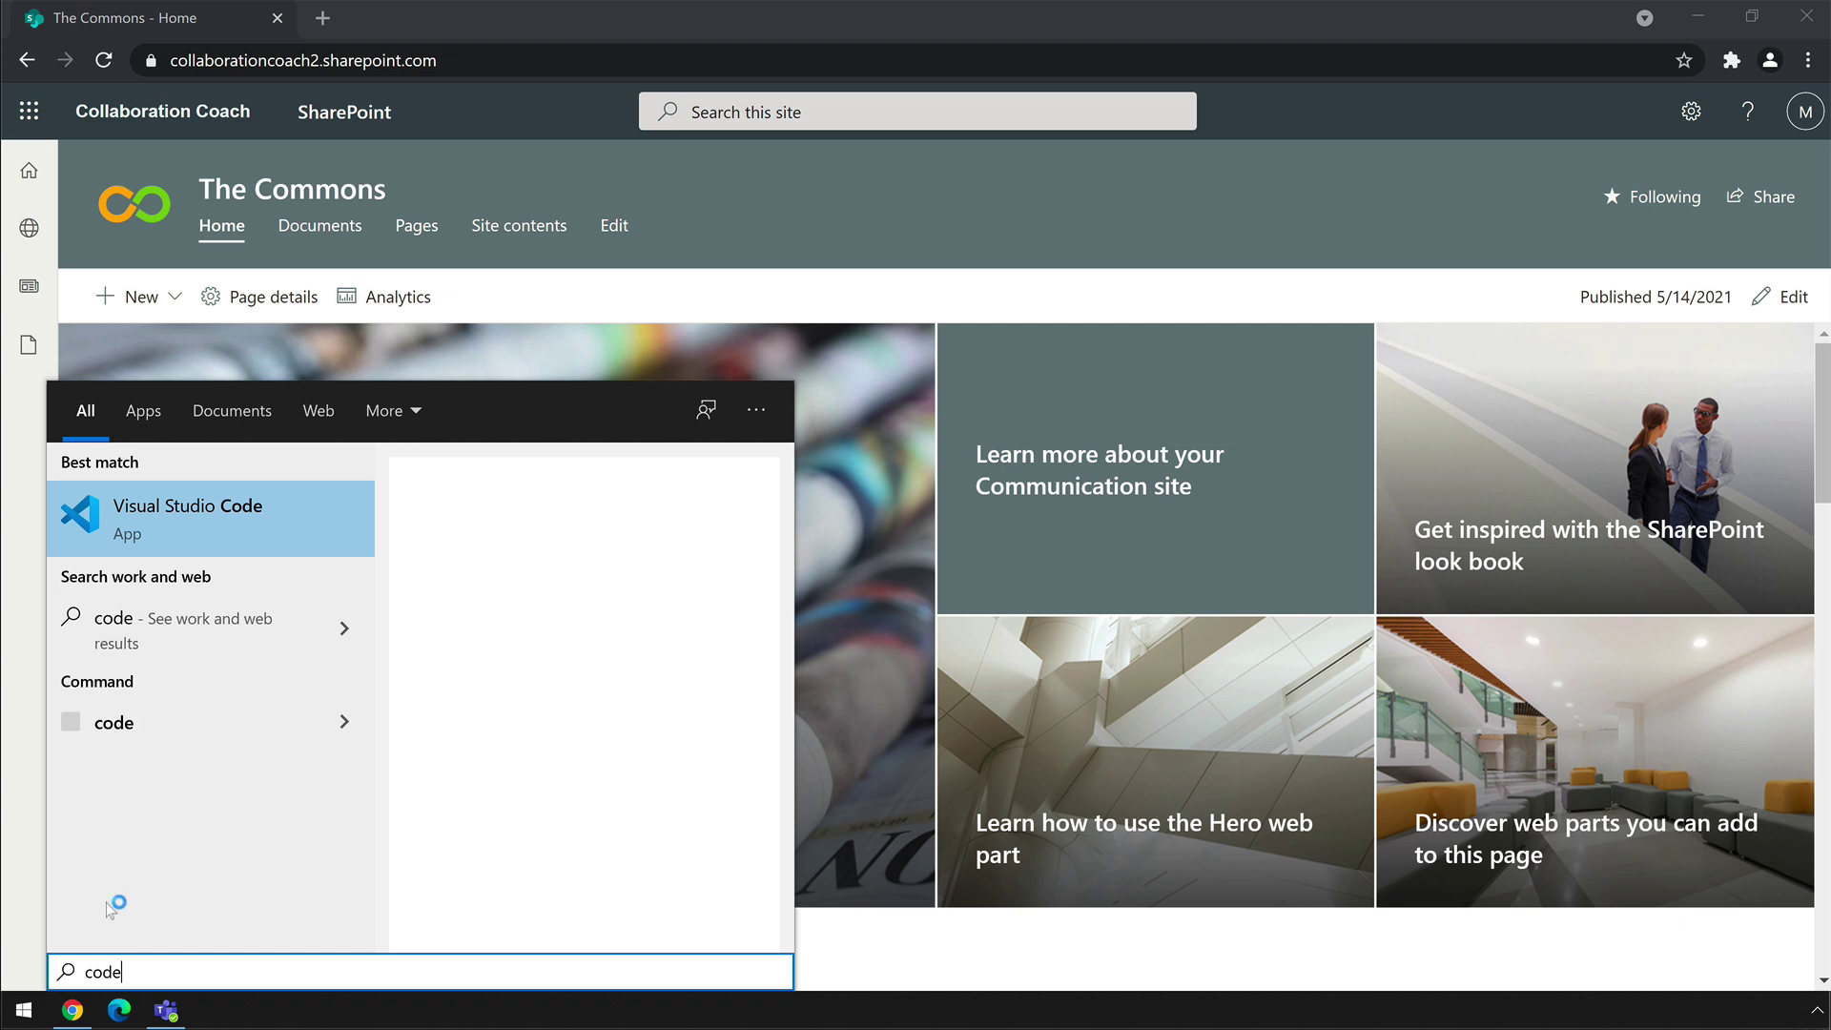
right_click(219, 512)
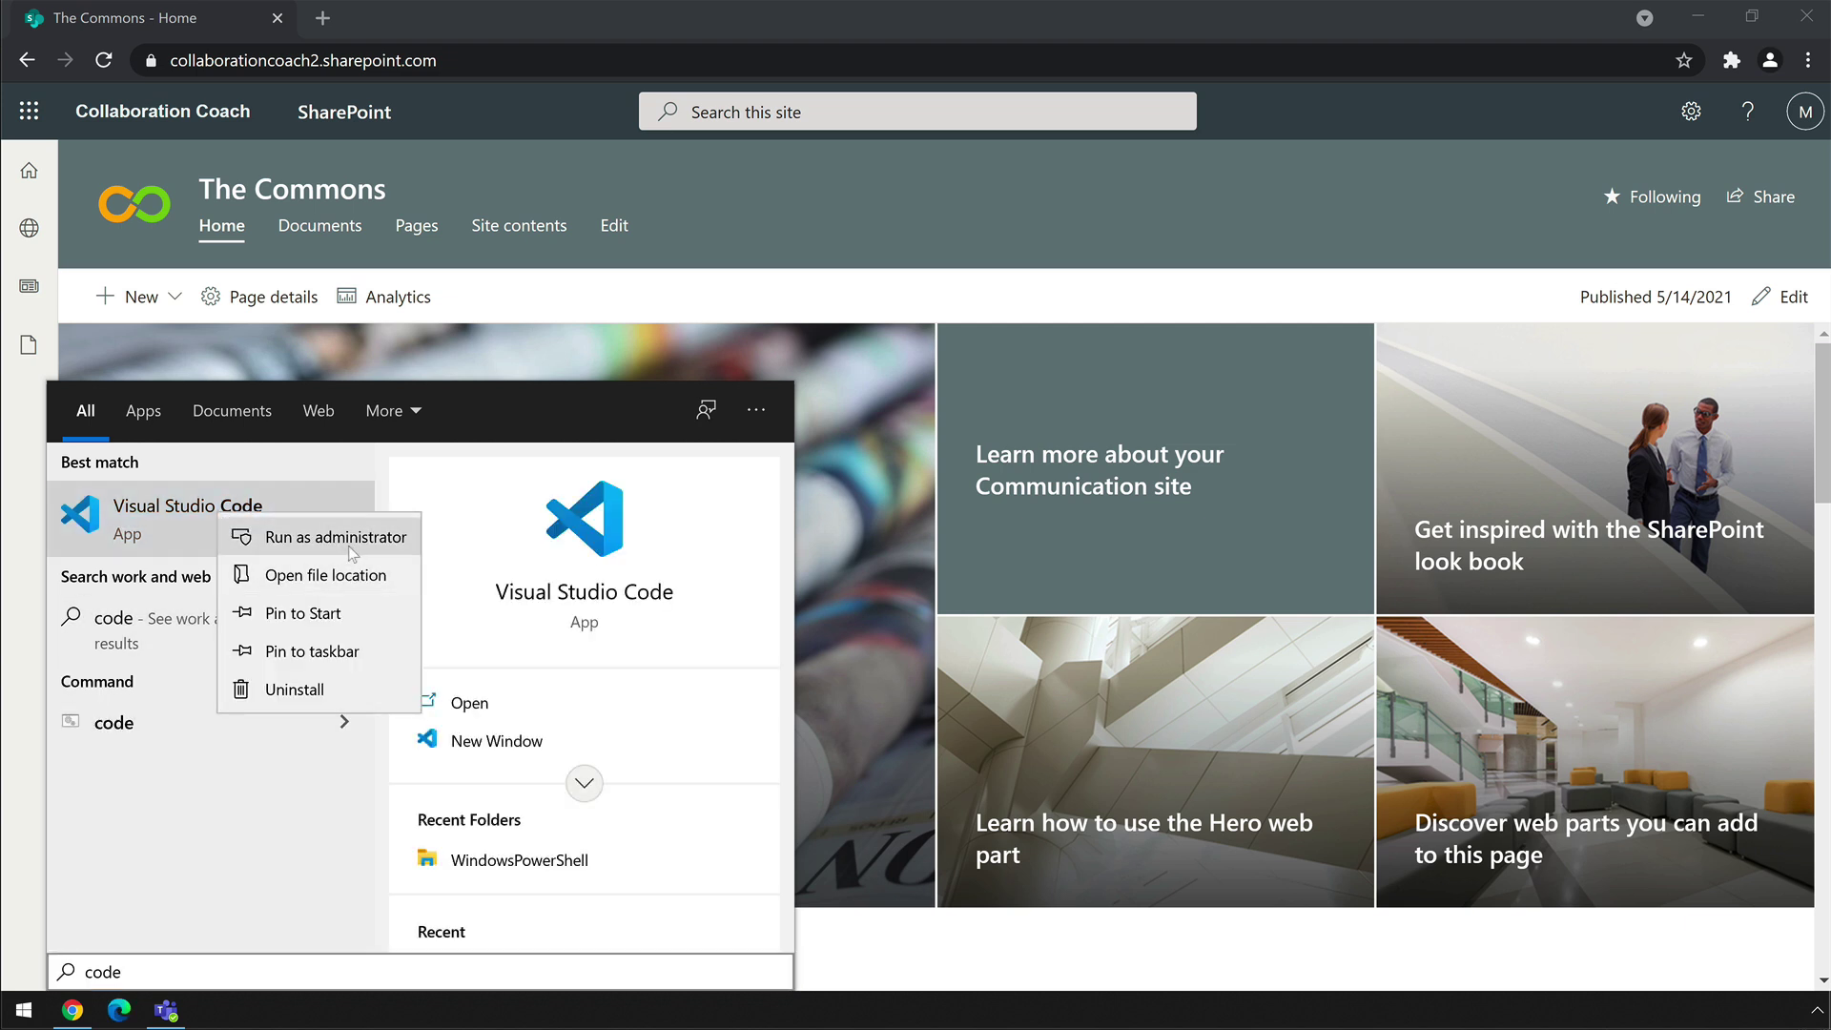
key(Escape)
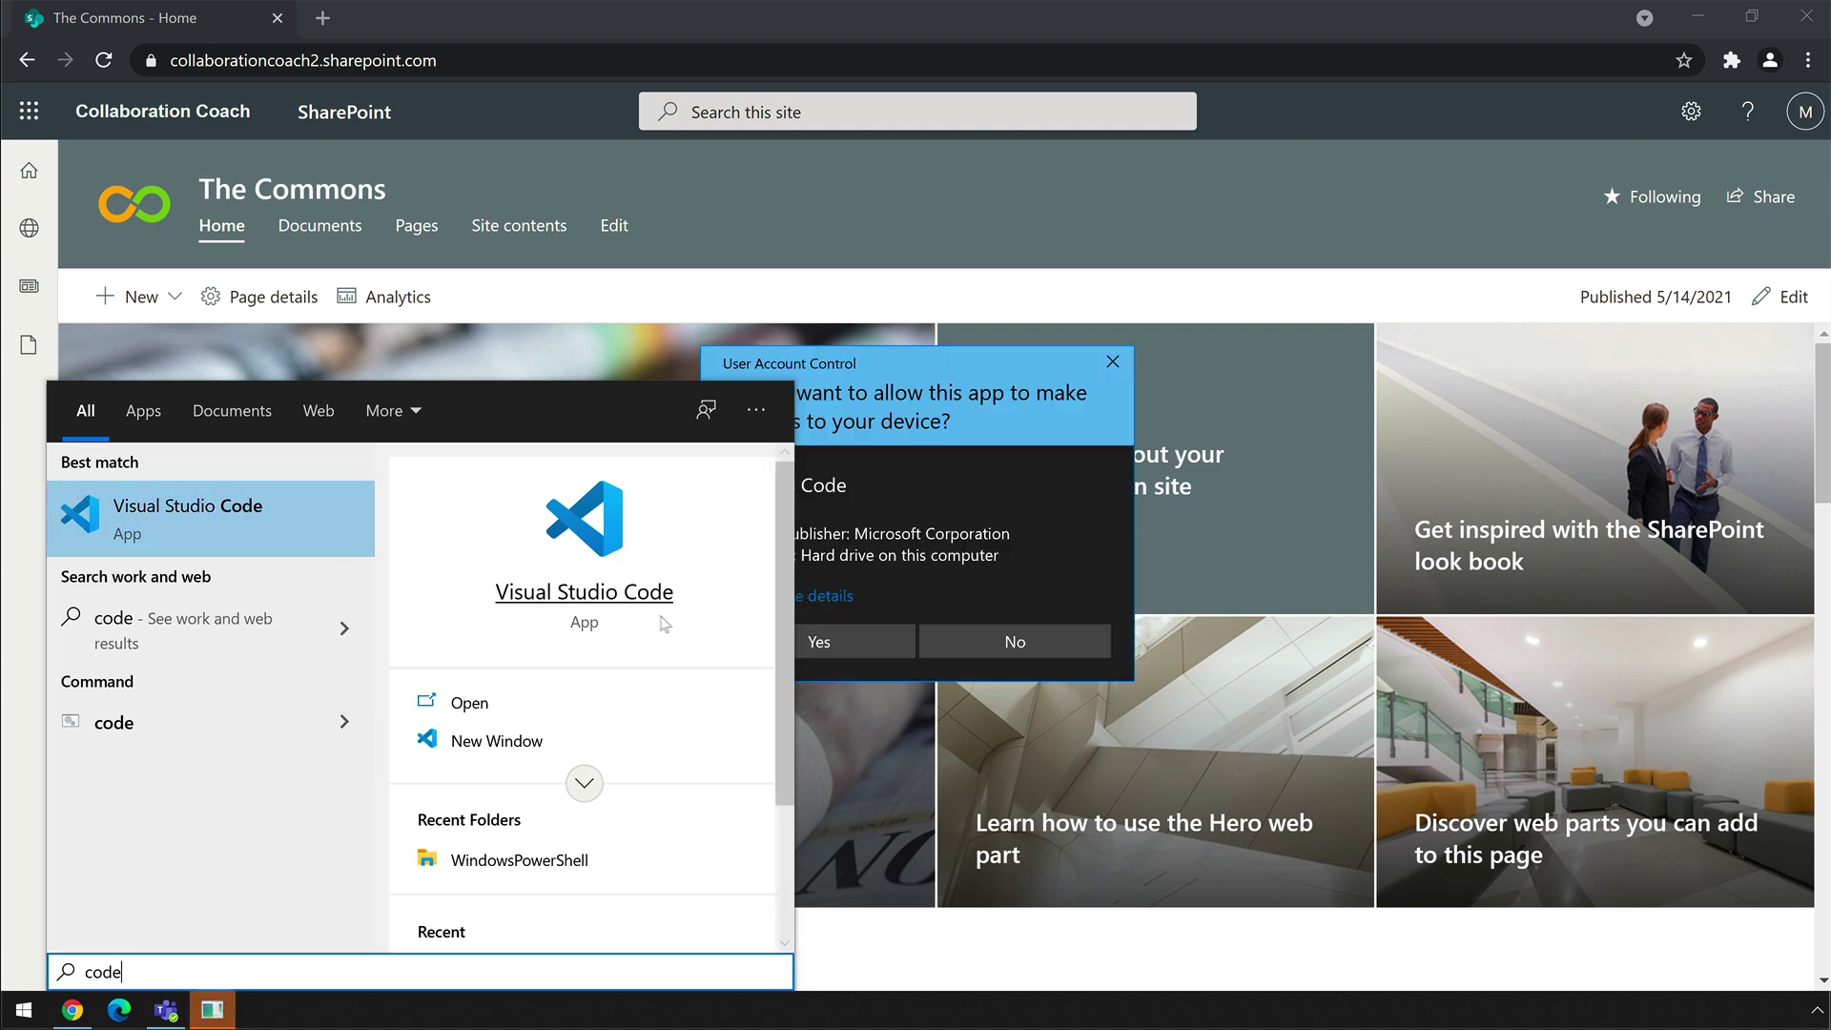
click(817, 641)
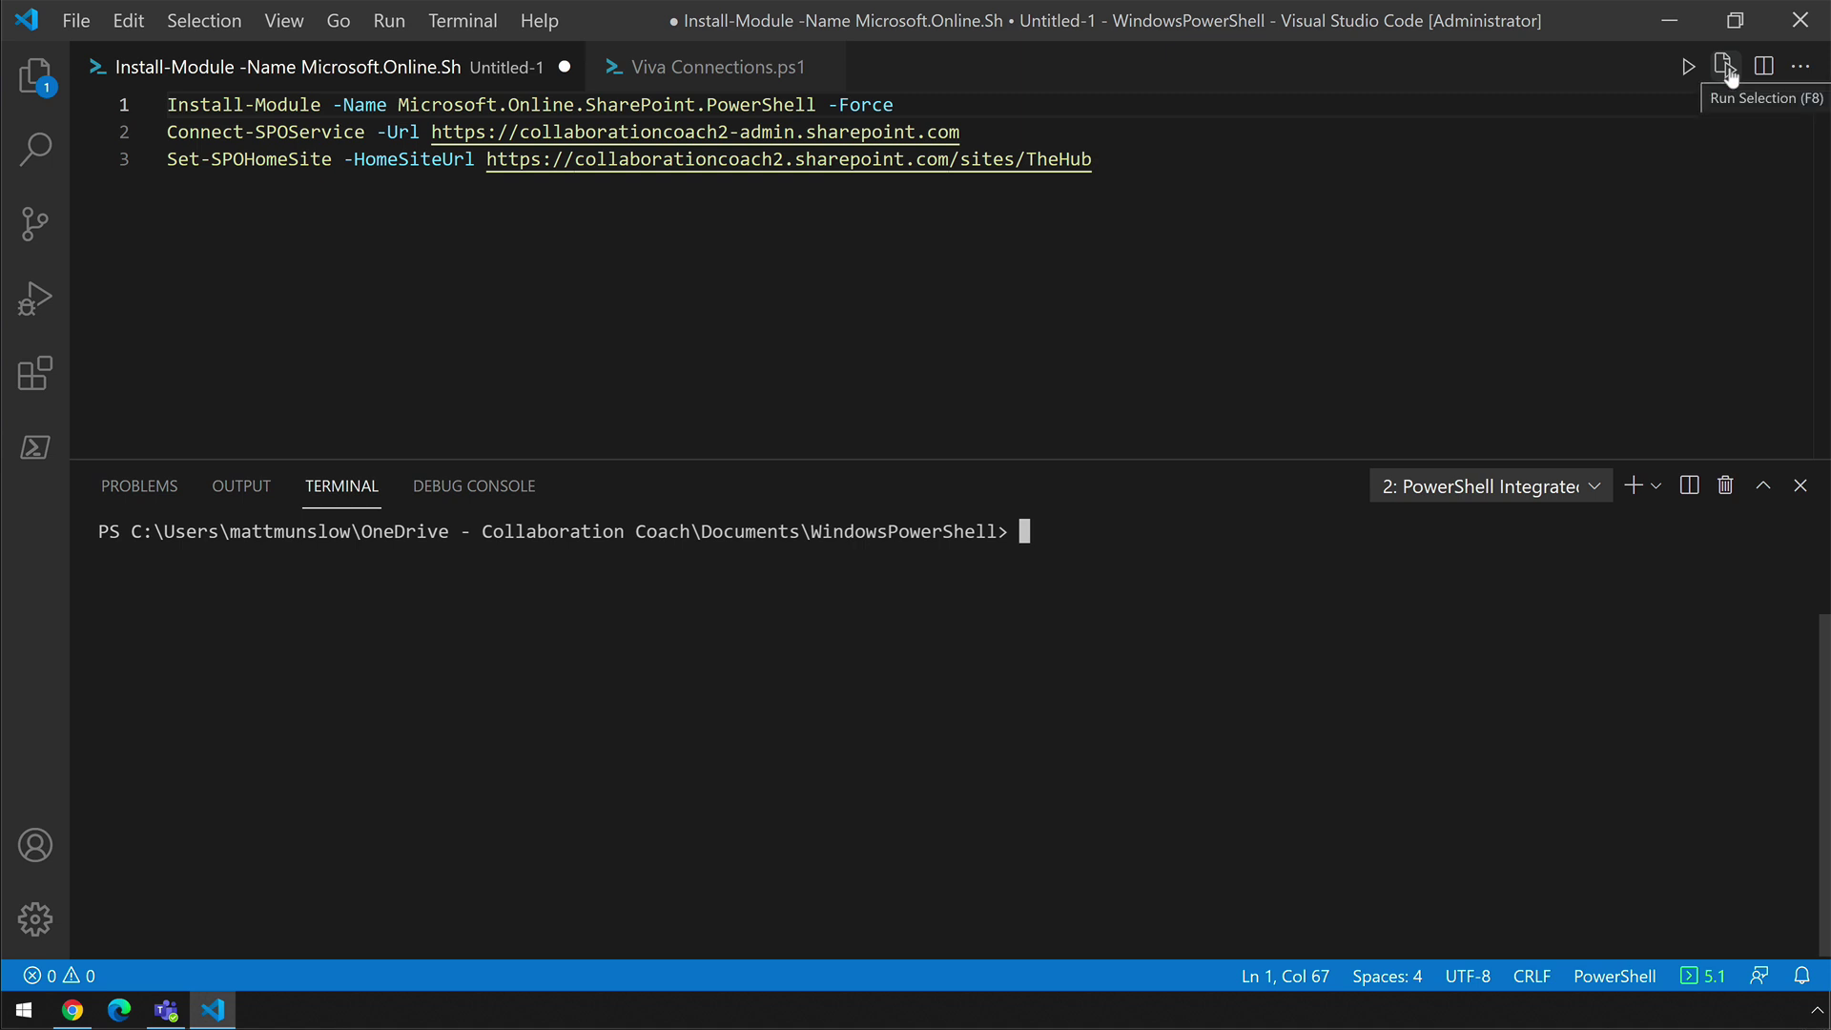
click(1730, 74)
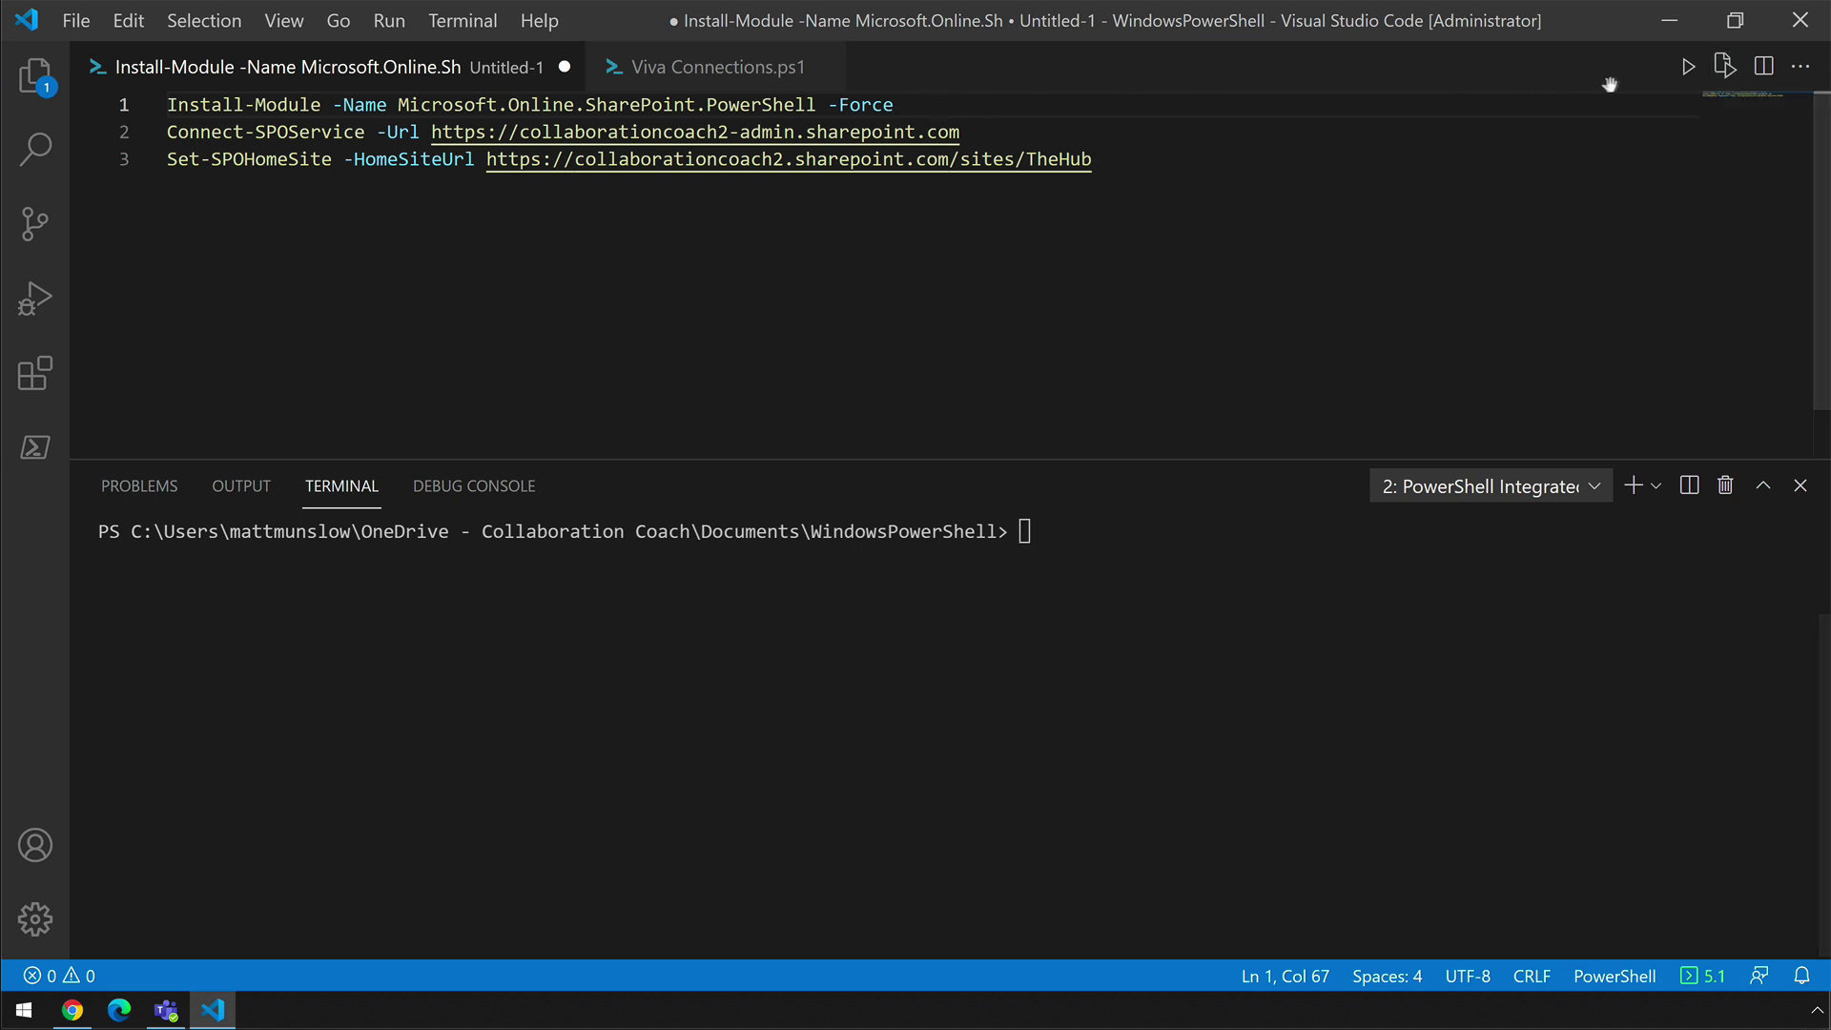
click(1724, 68)
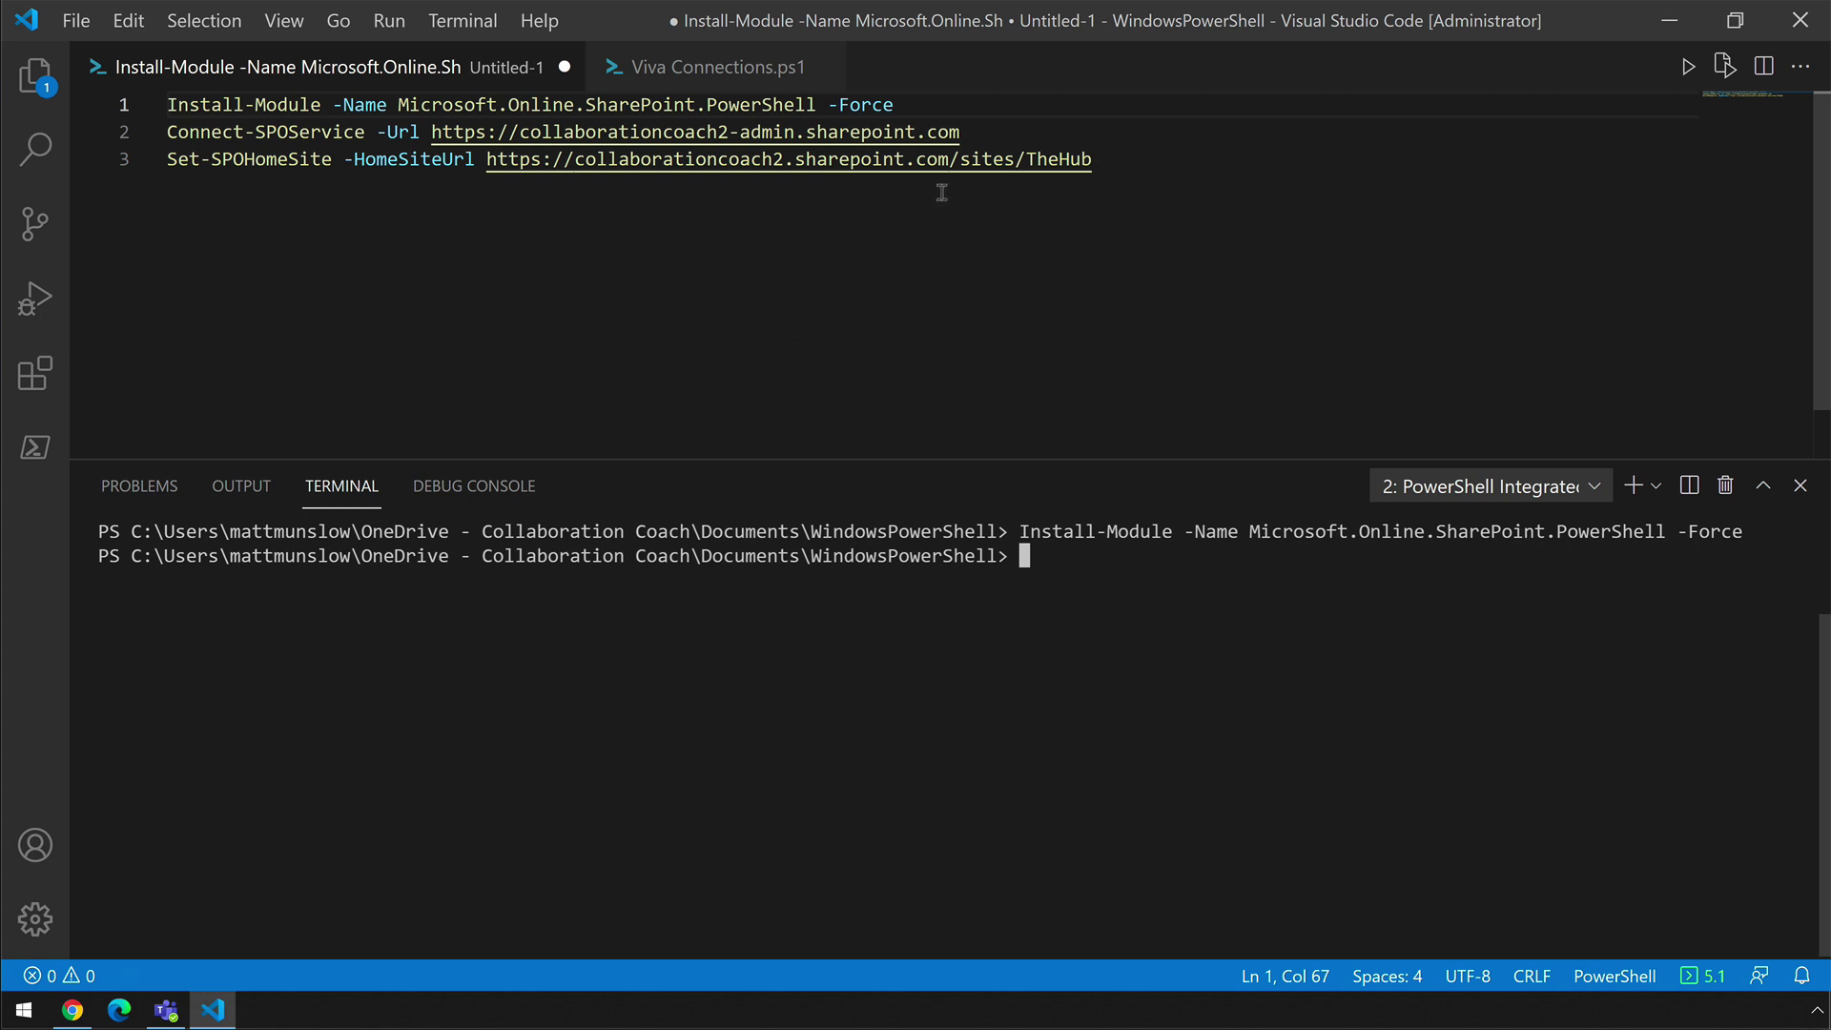
click(978, 133)
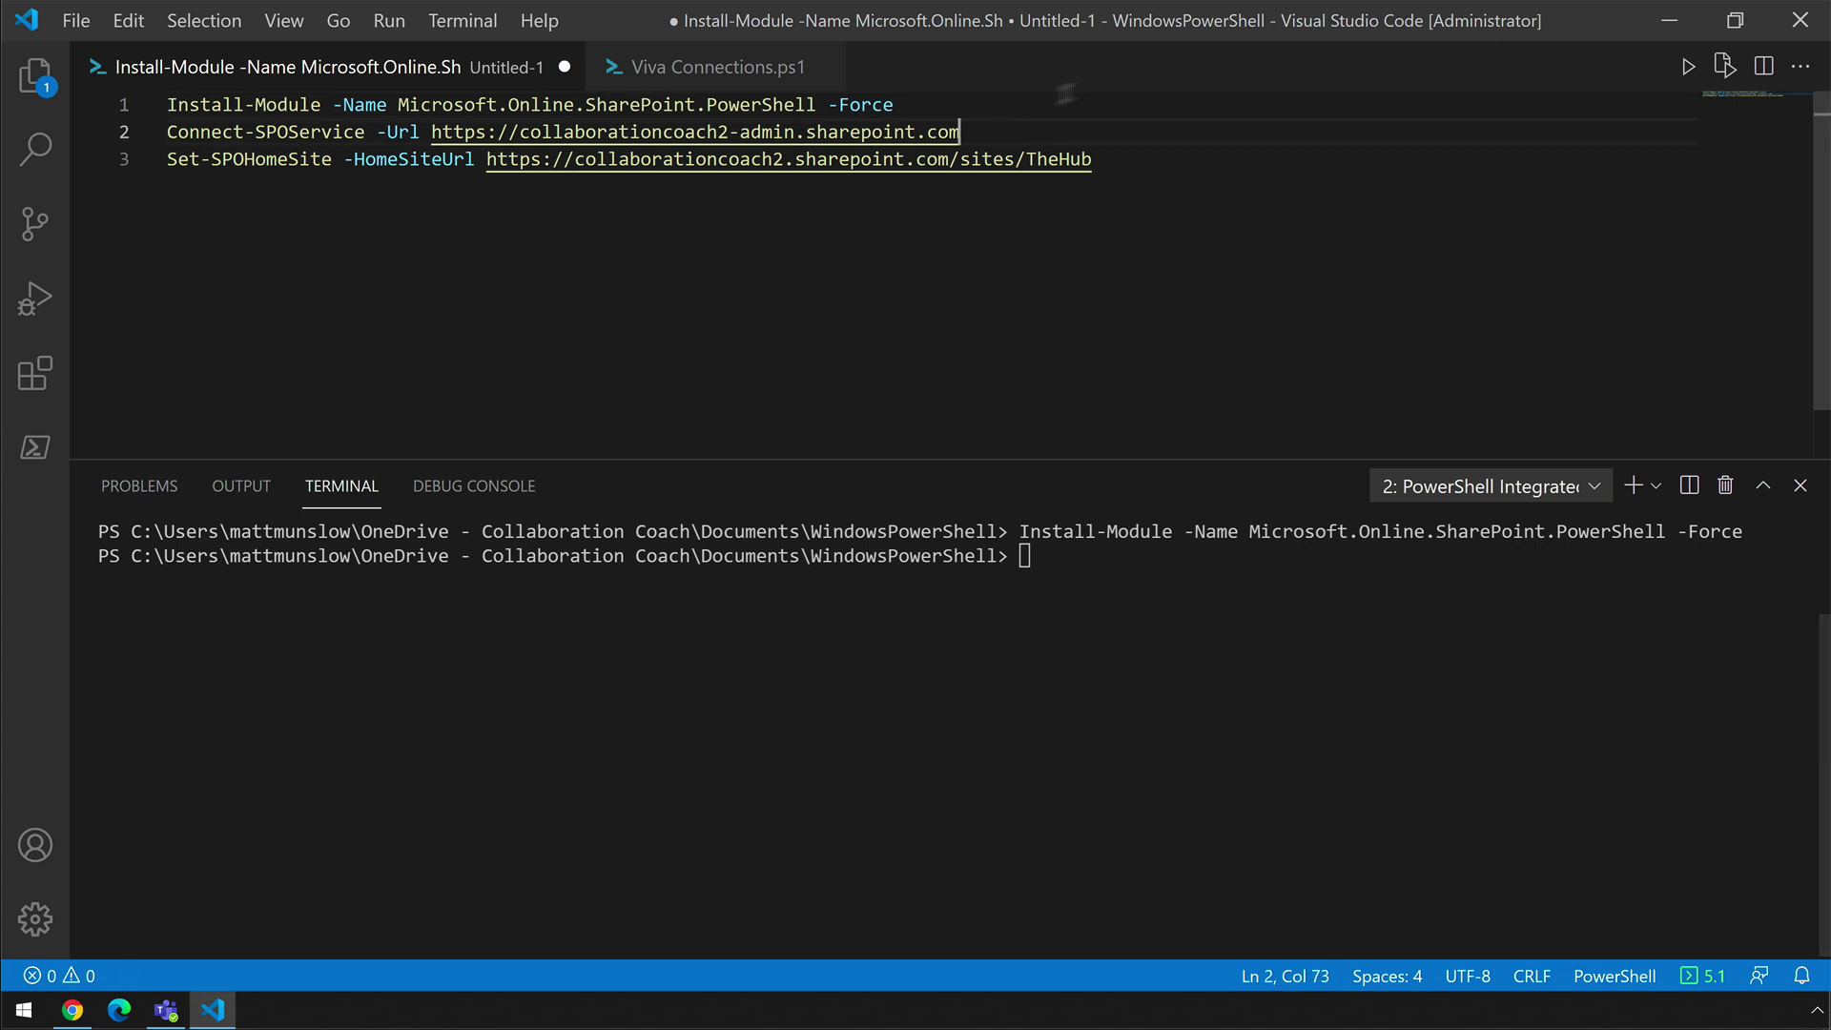
click(1723, 66)
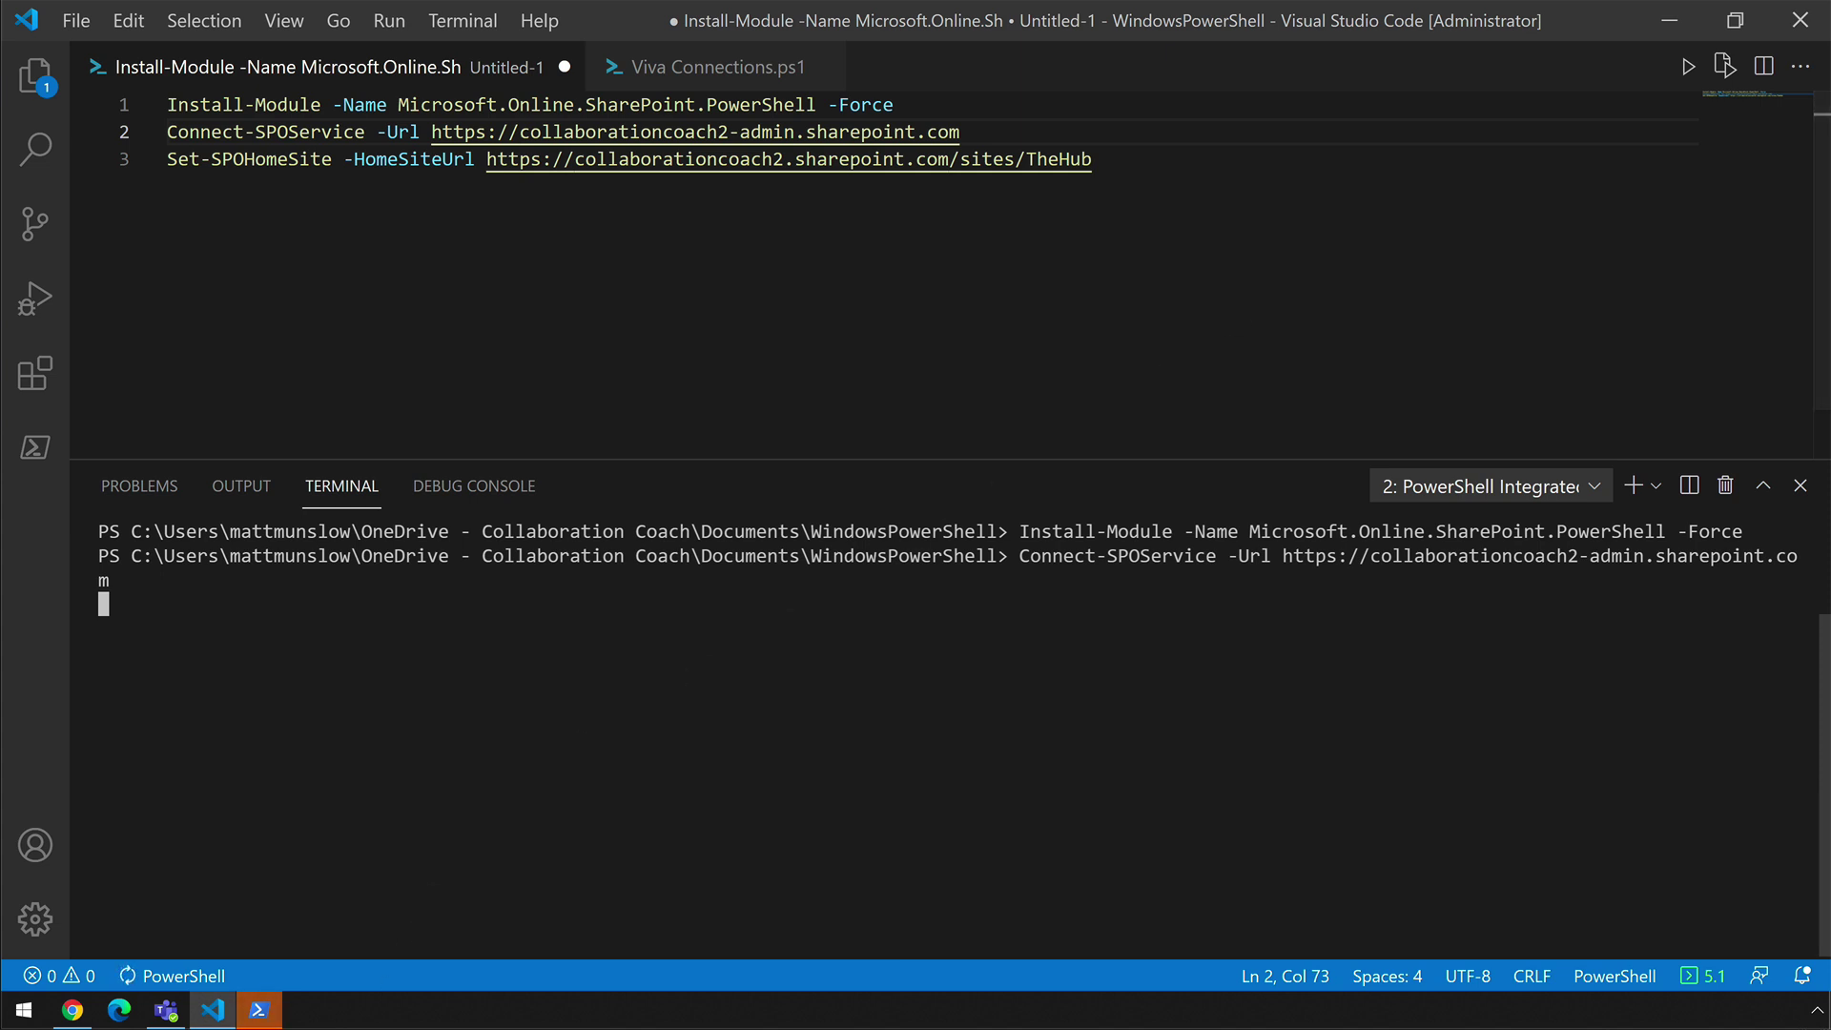
key(ctrl+v)
click(1051, 401)
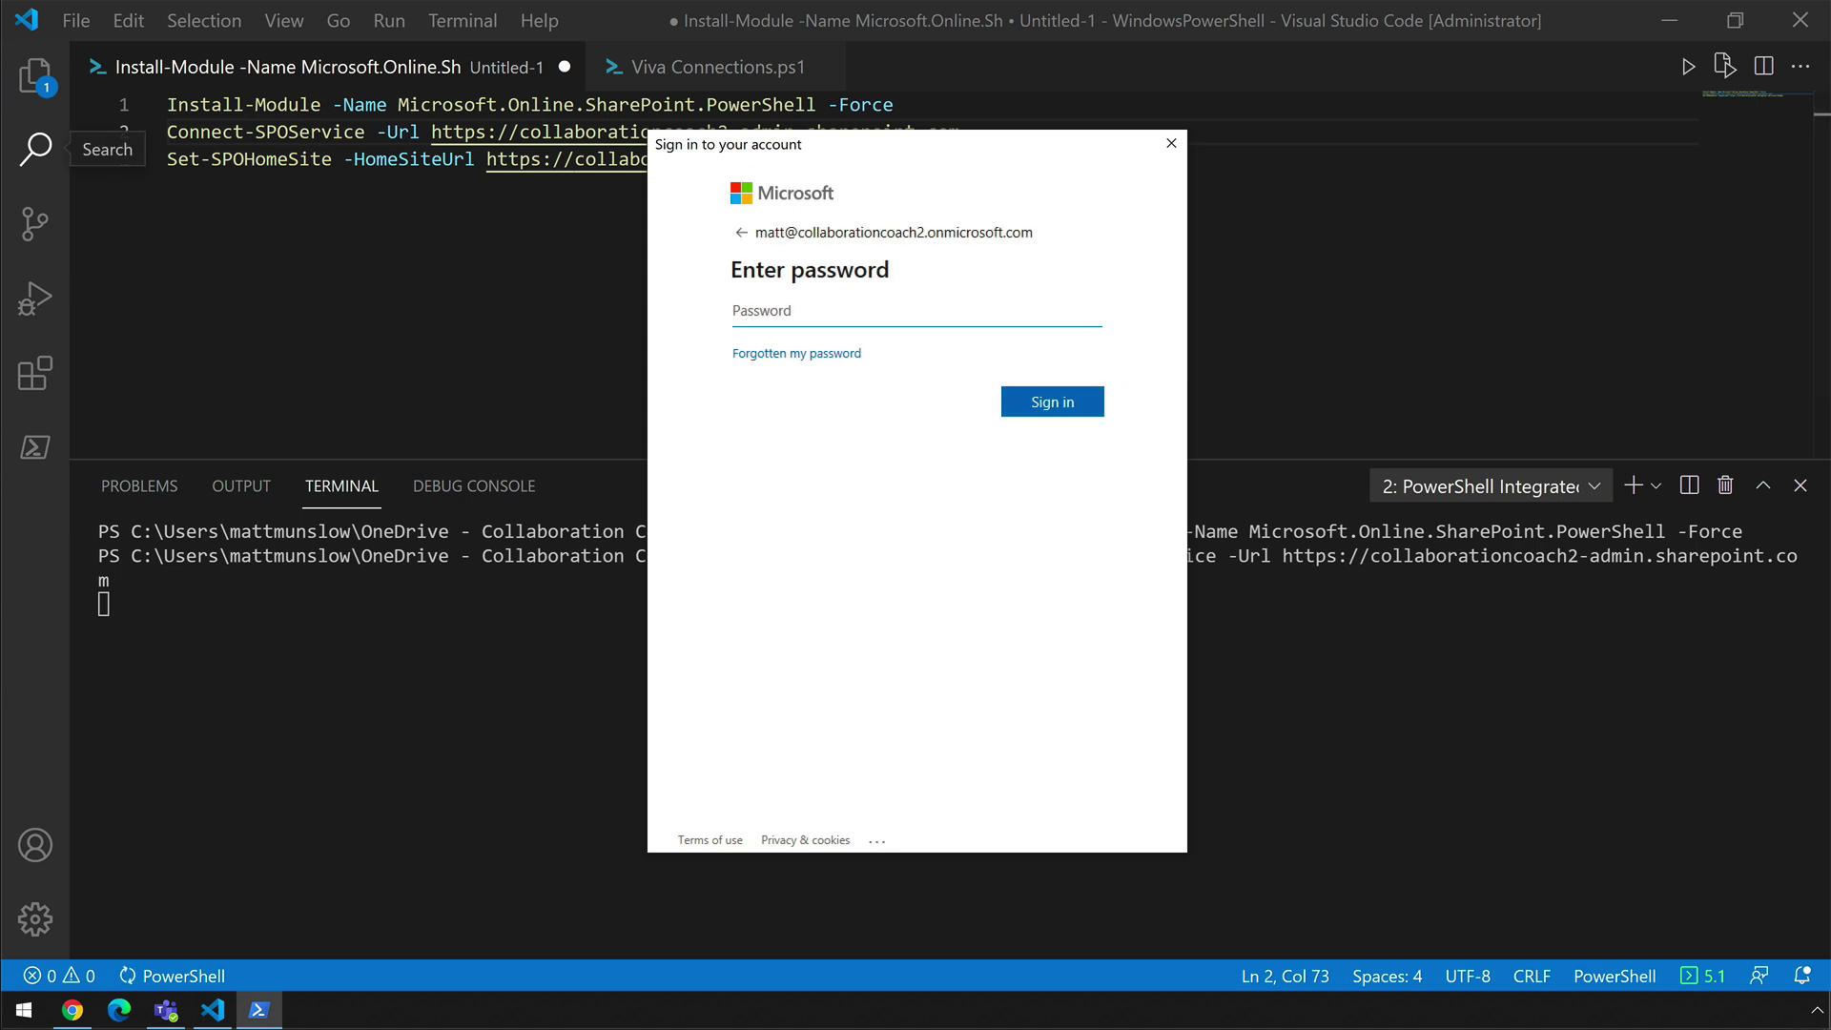
key(ctrl+v)
click(1054, 408)
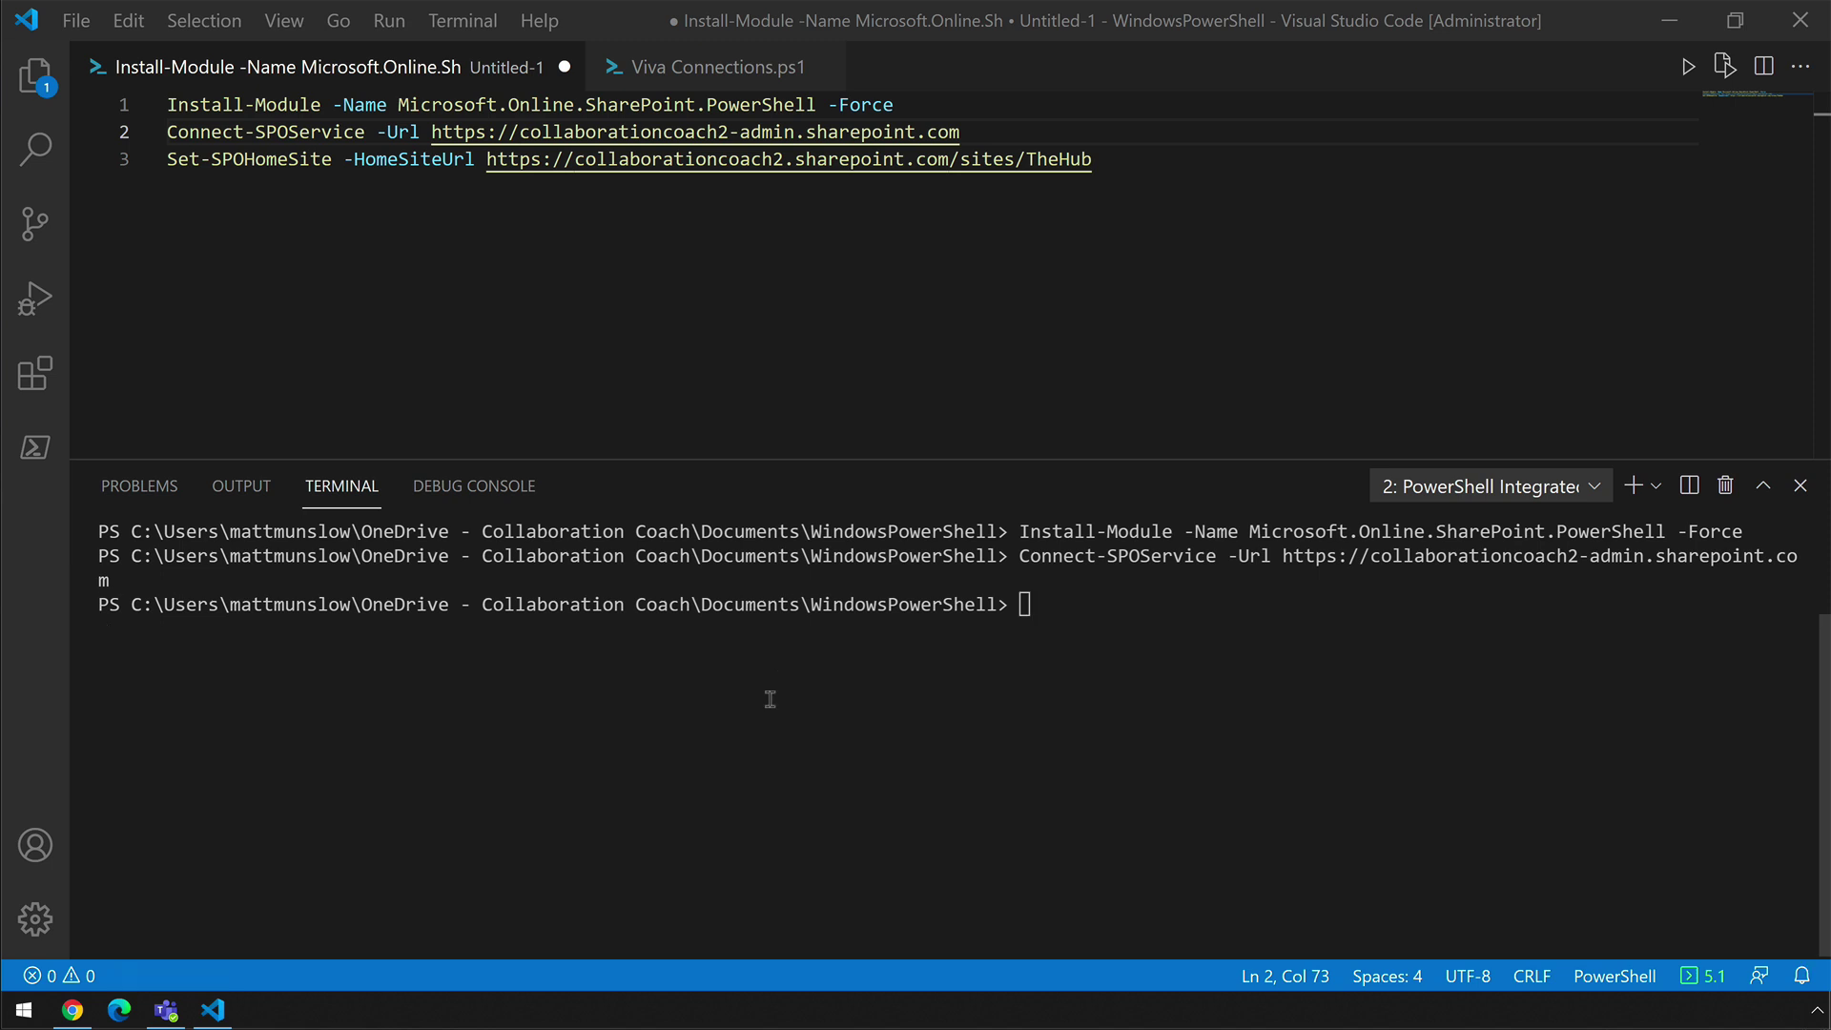
- List the available SharePoint Online cmdlets in the terminal with get-command *spo* and look through them
drag(1040, 629, 1045, 615)
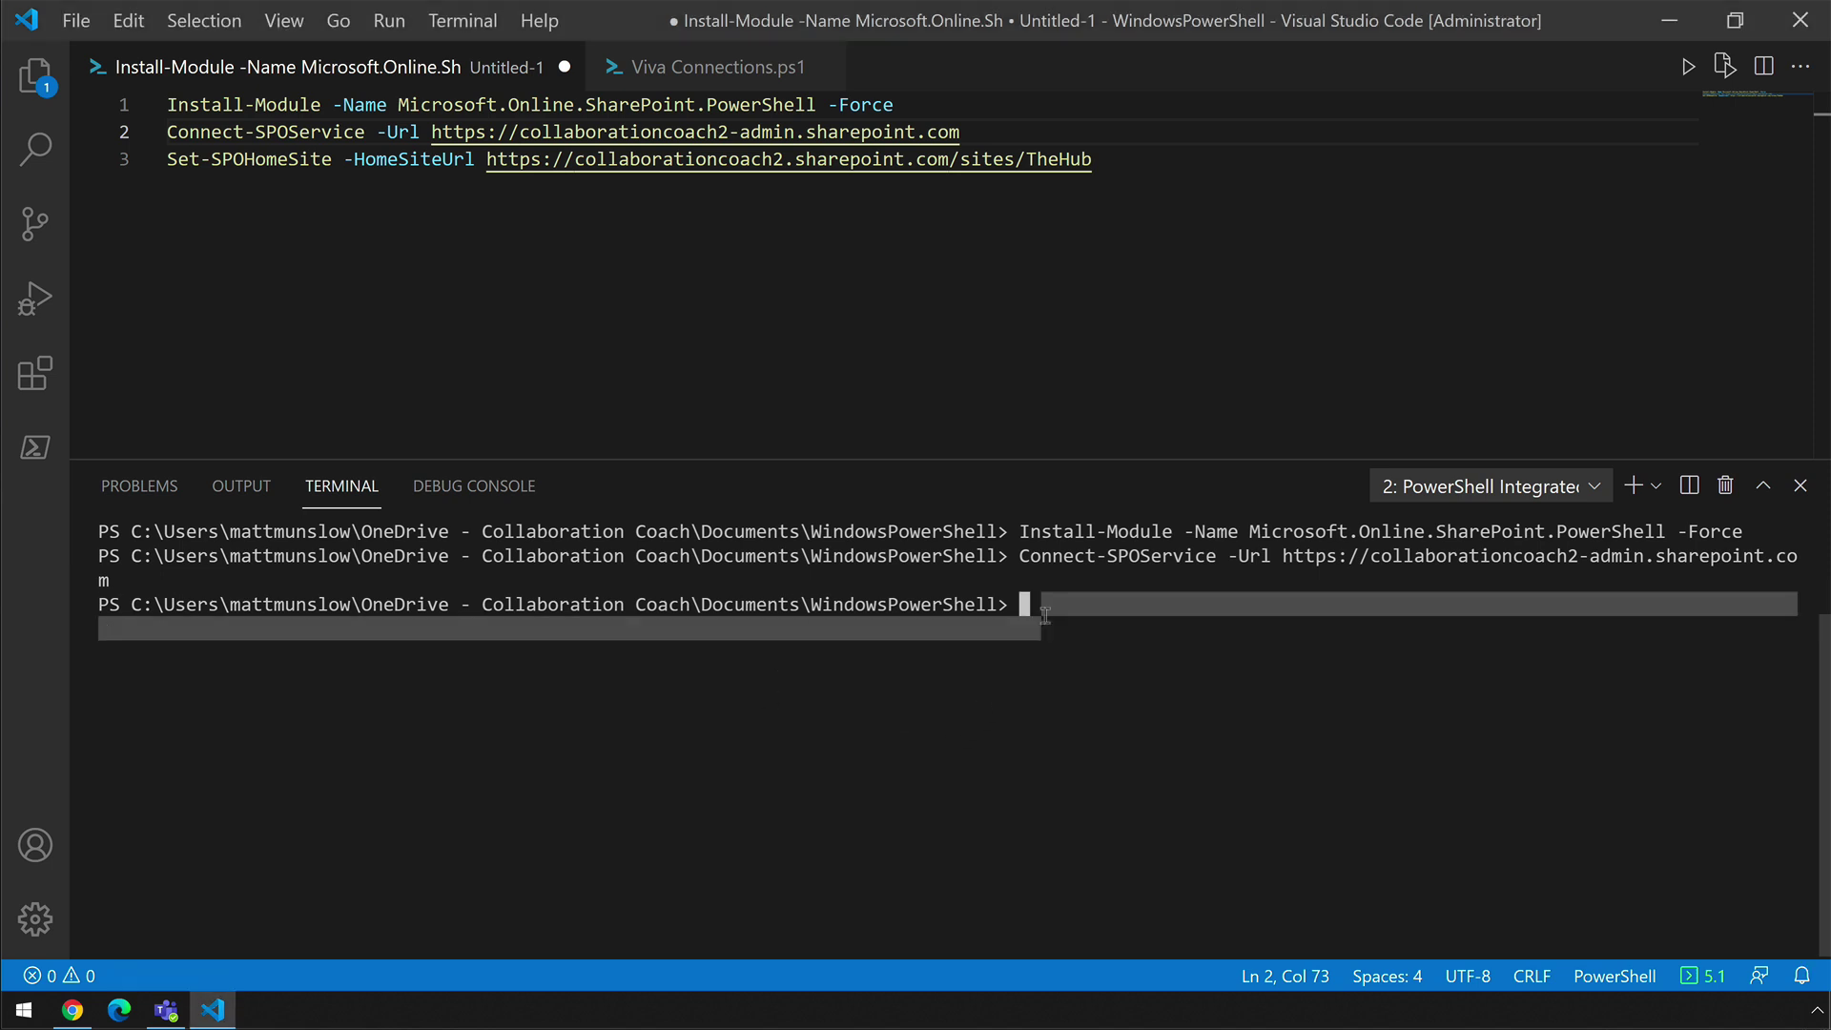
click(1045, 614)
text(get-)
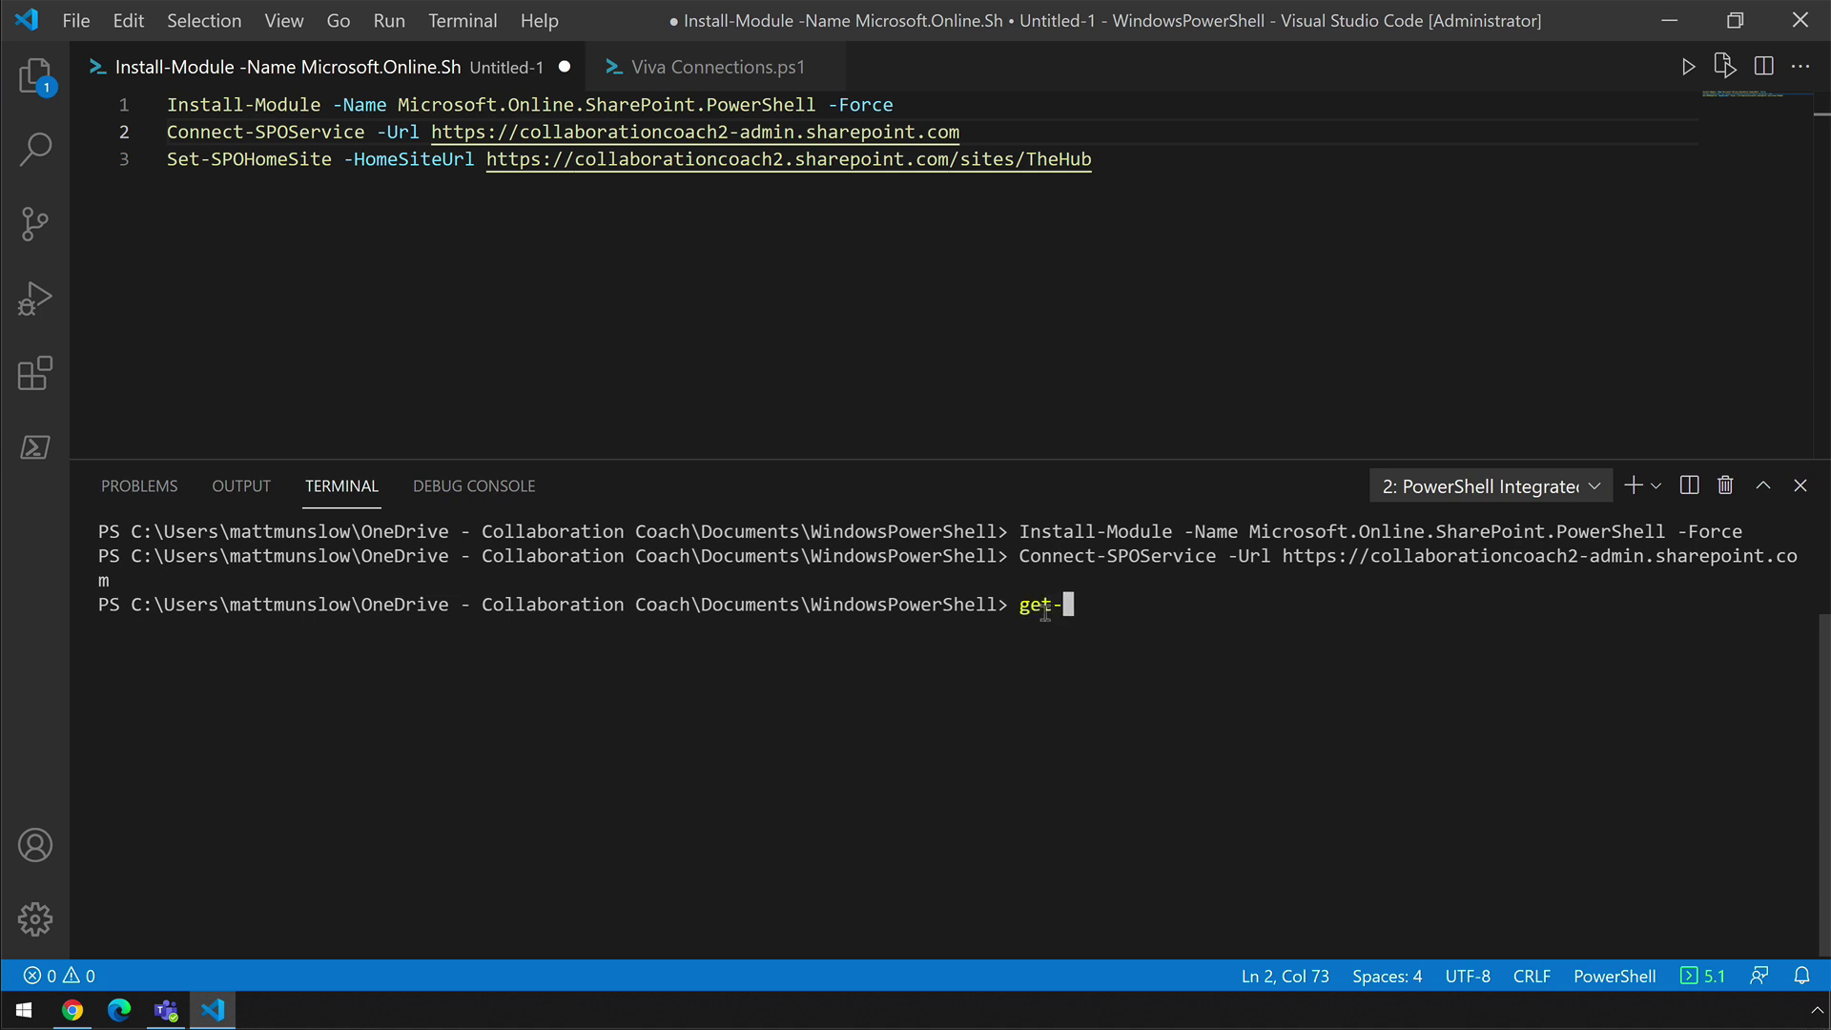
text(command *spo*)
key(Return)
scroll(429, 843, up, 20)
scroll(429, 843, down, 10)
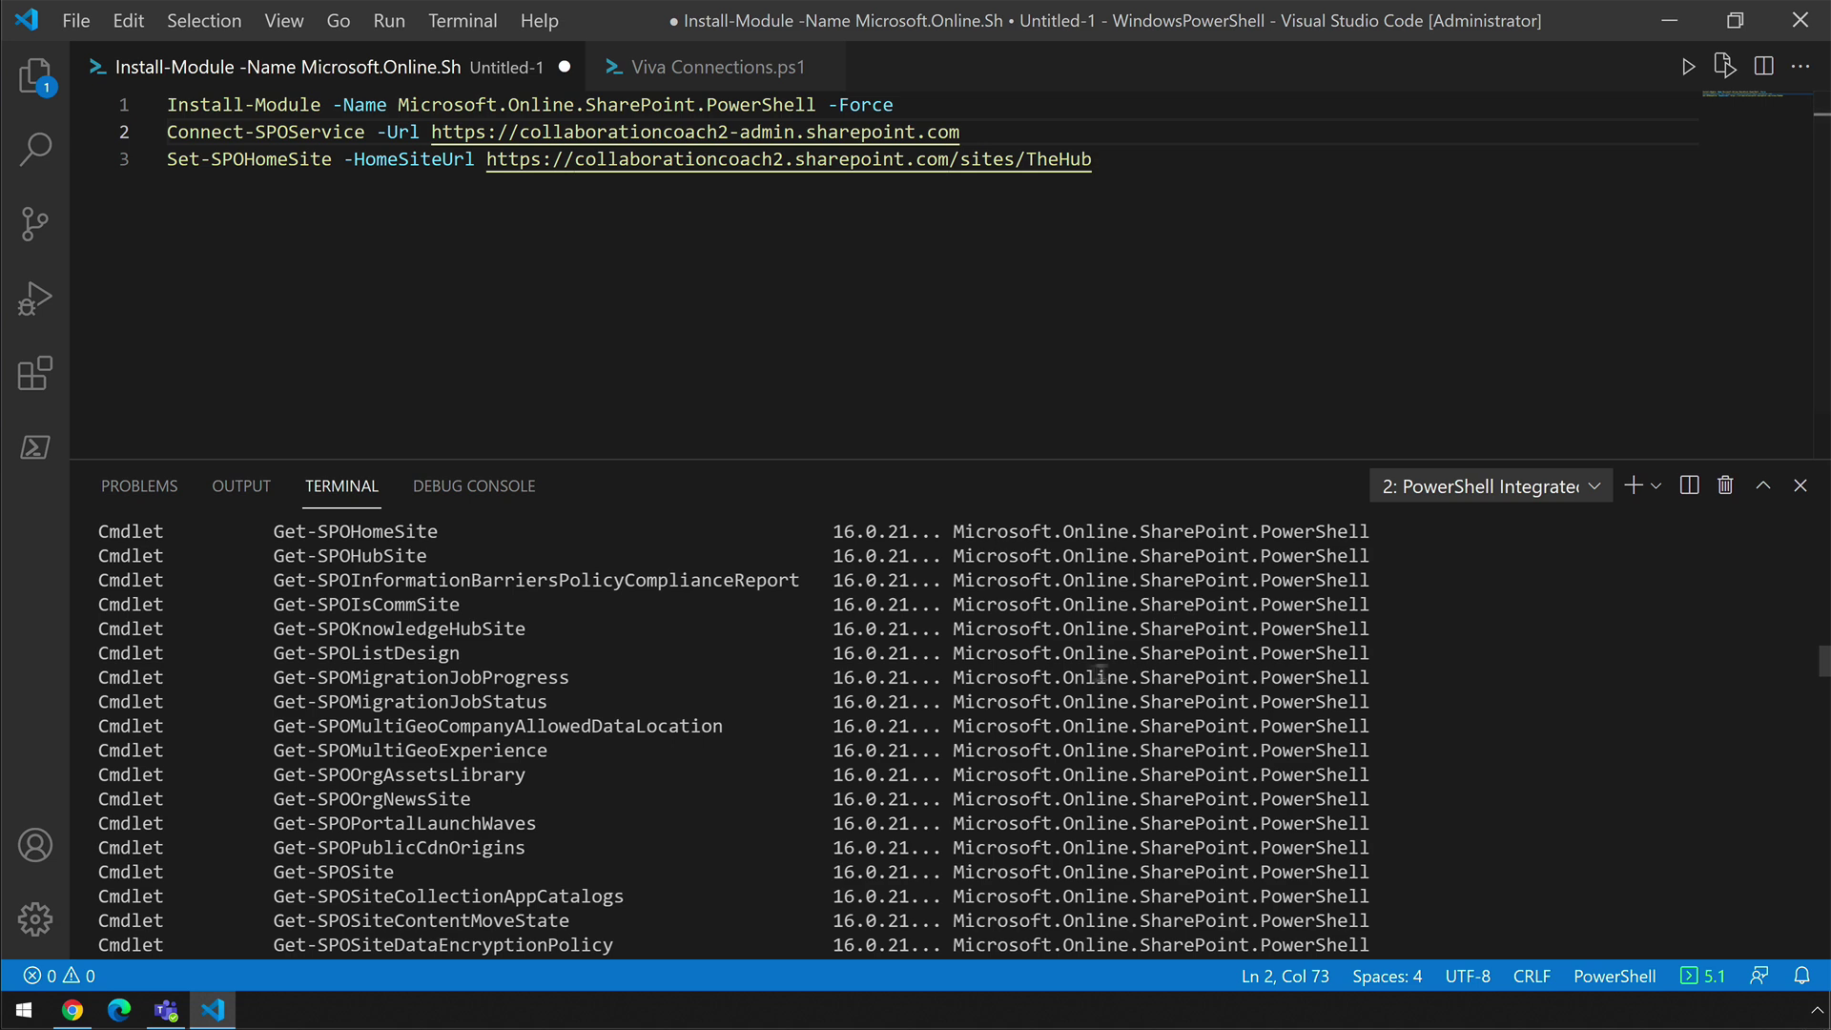
- List the tenant's SharePoint sites in the terminal with get-sposite
key(Return)
text(get-sposite)
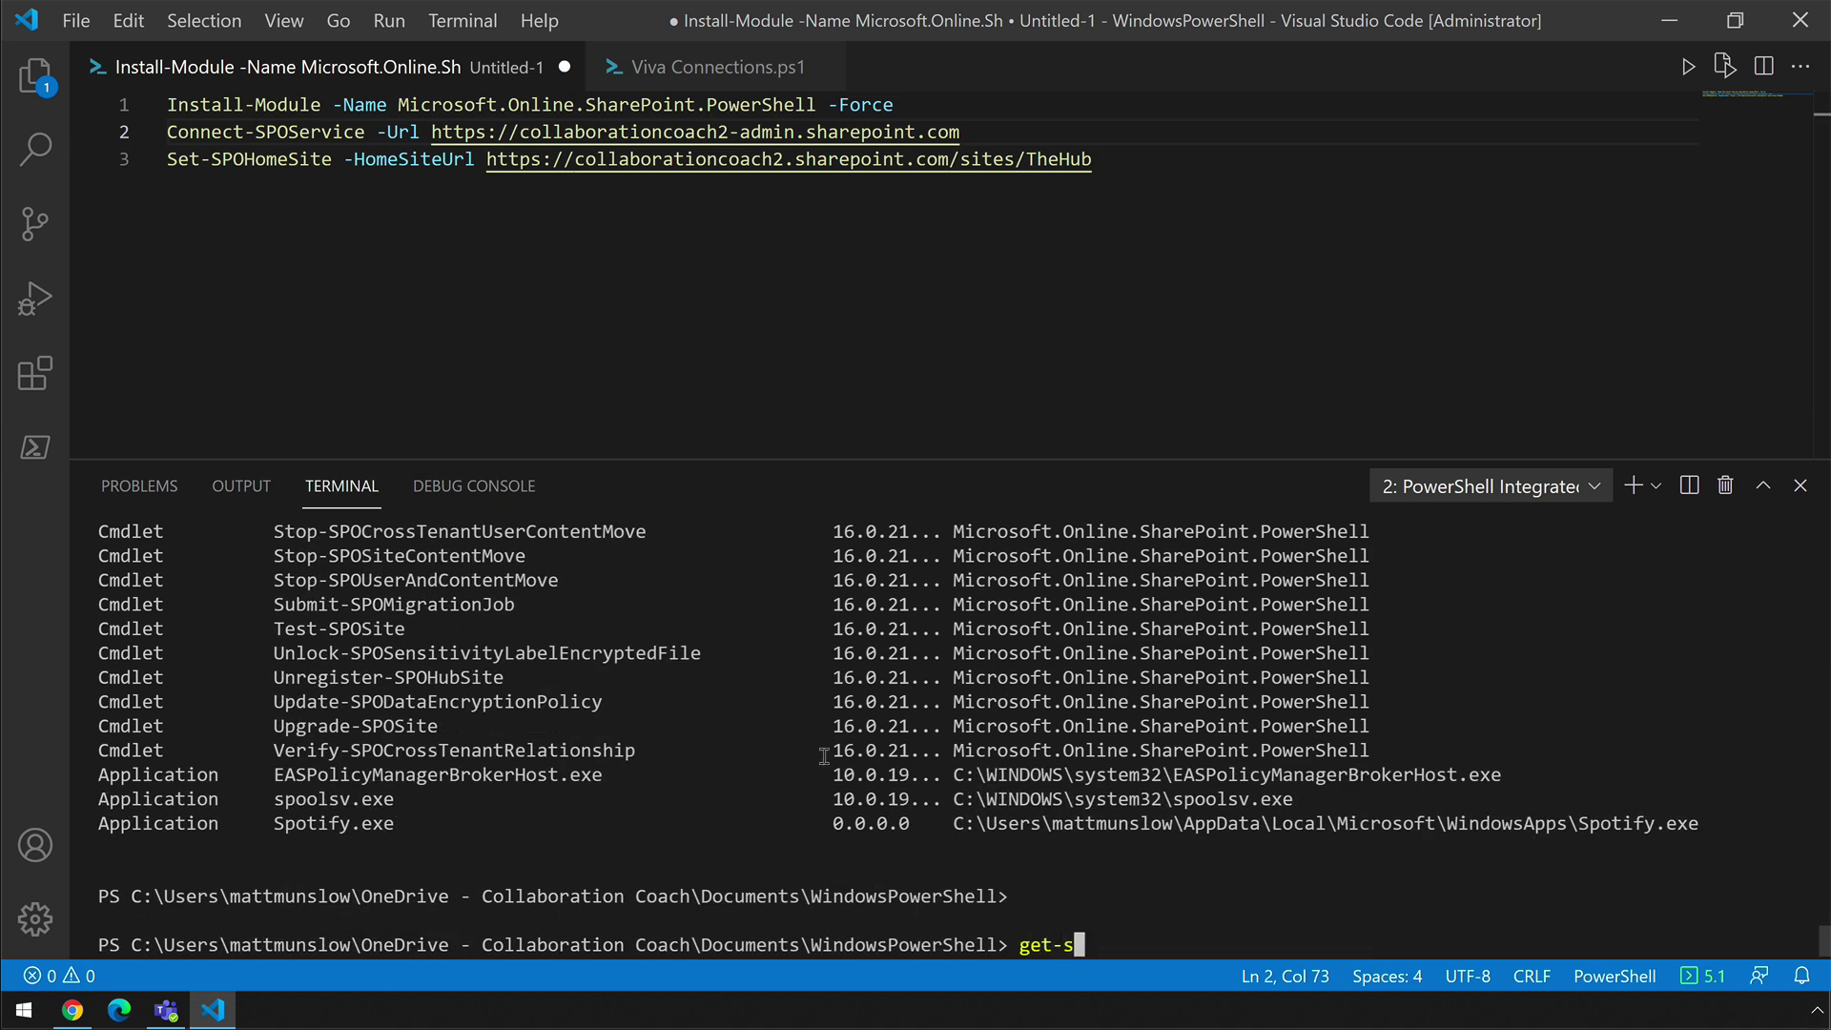
key(Return)
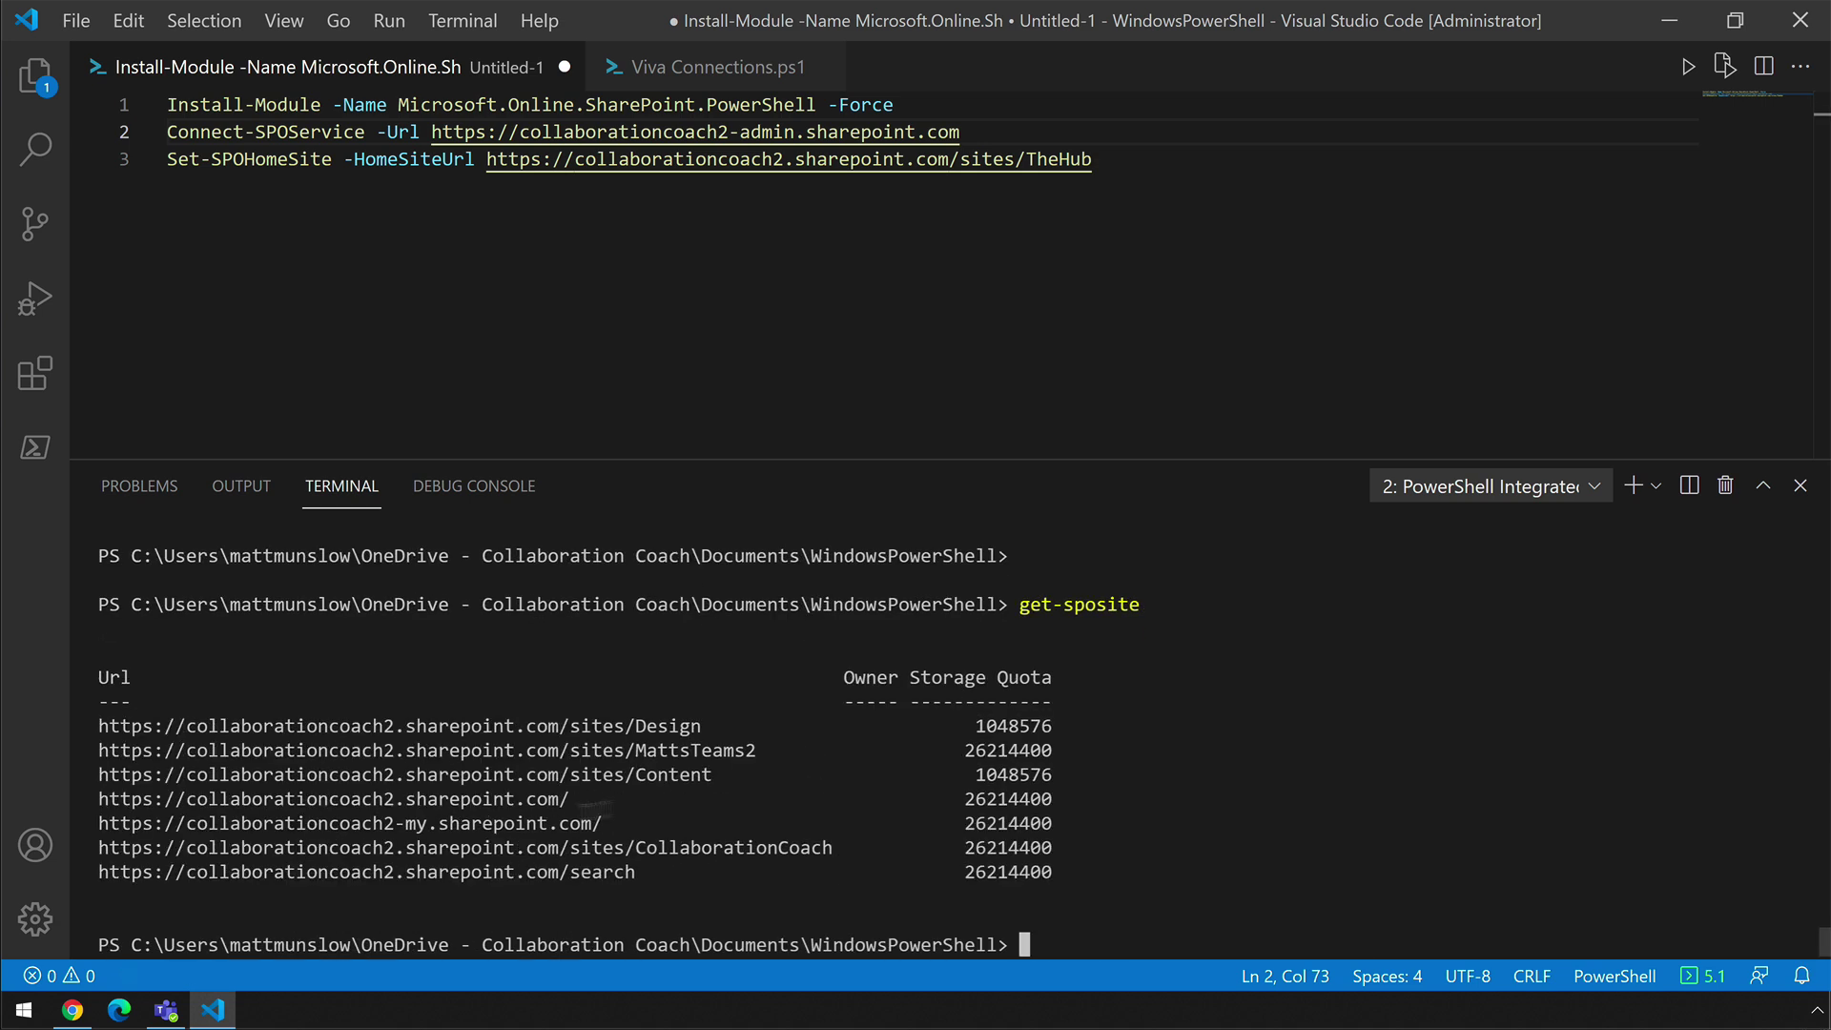
click(1113, 151)
key(BackSpace)
key(BackSpace)
key(BackSpace)
key(BackSpace)
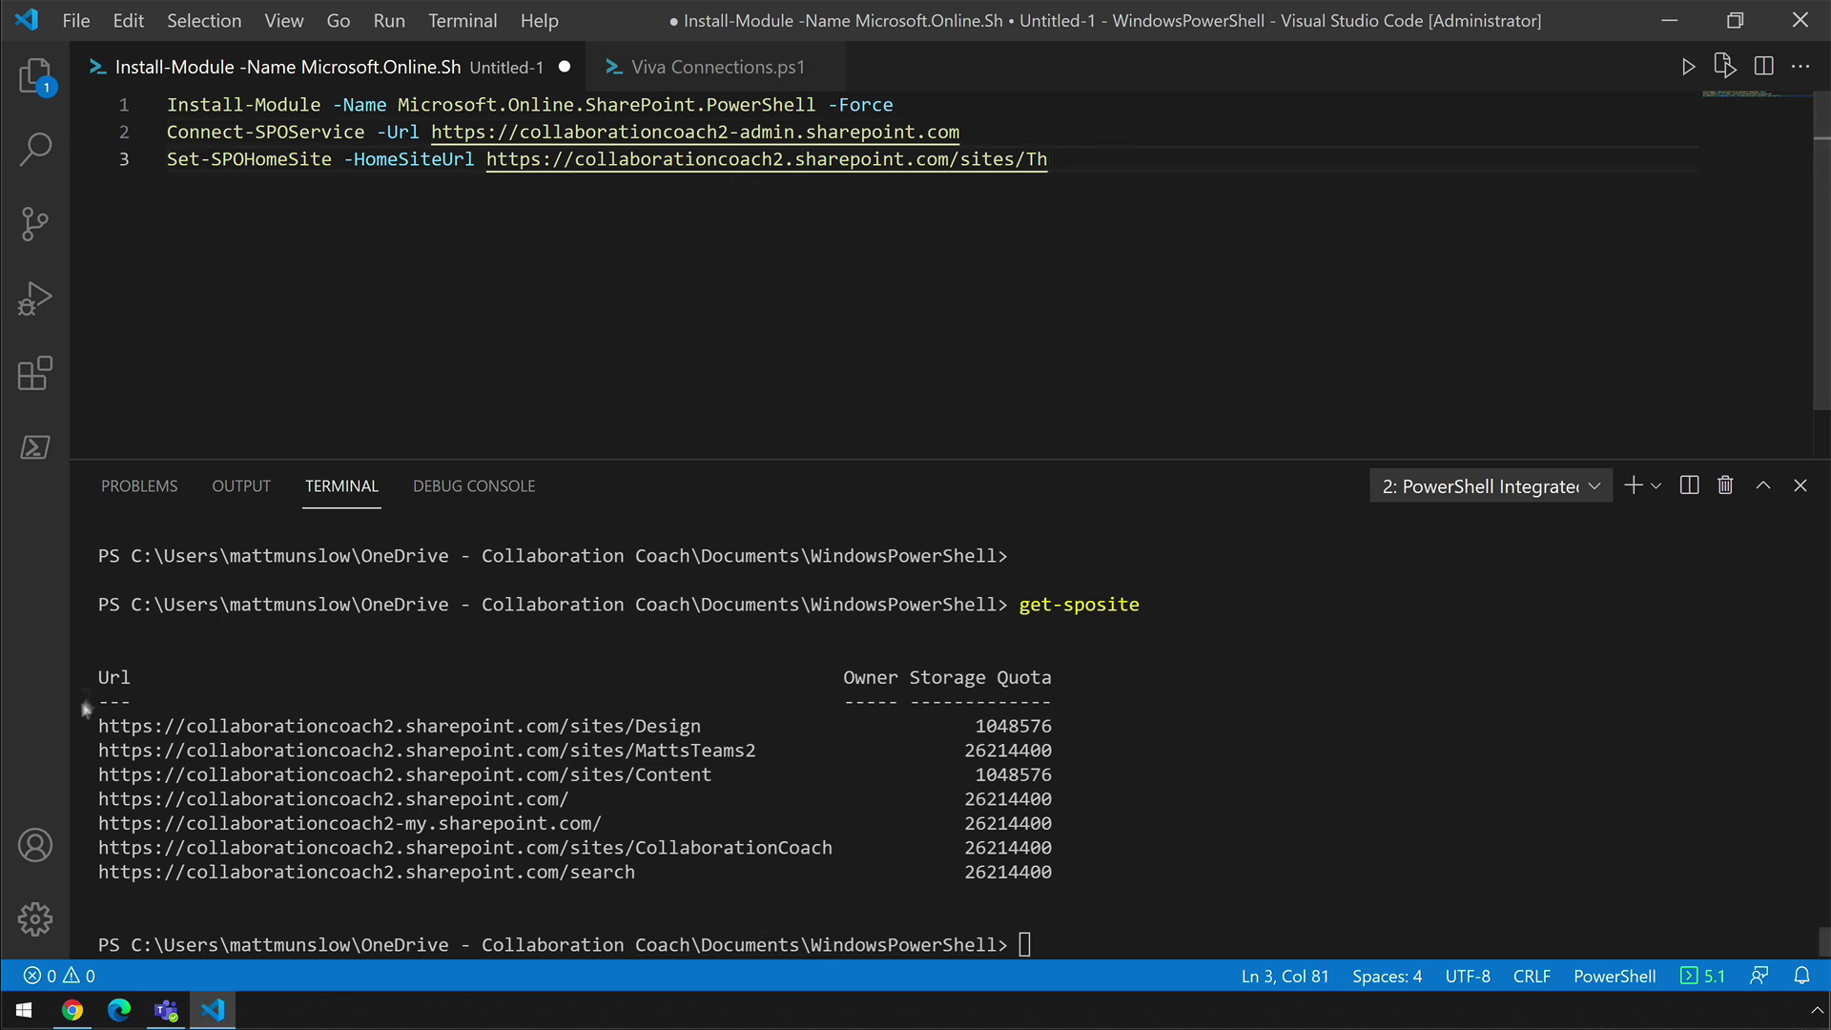
click(76, 1012)
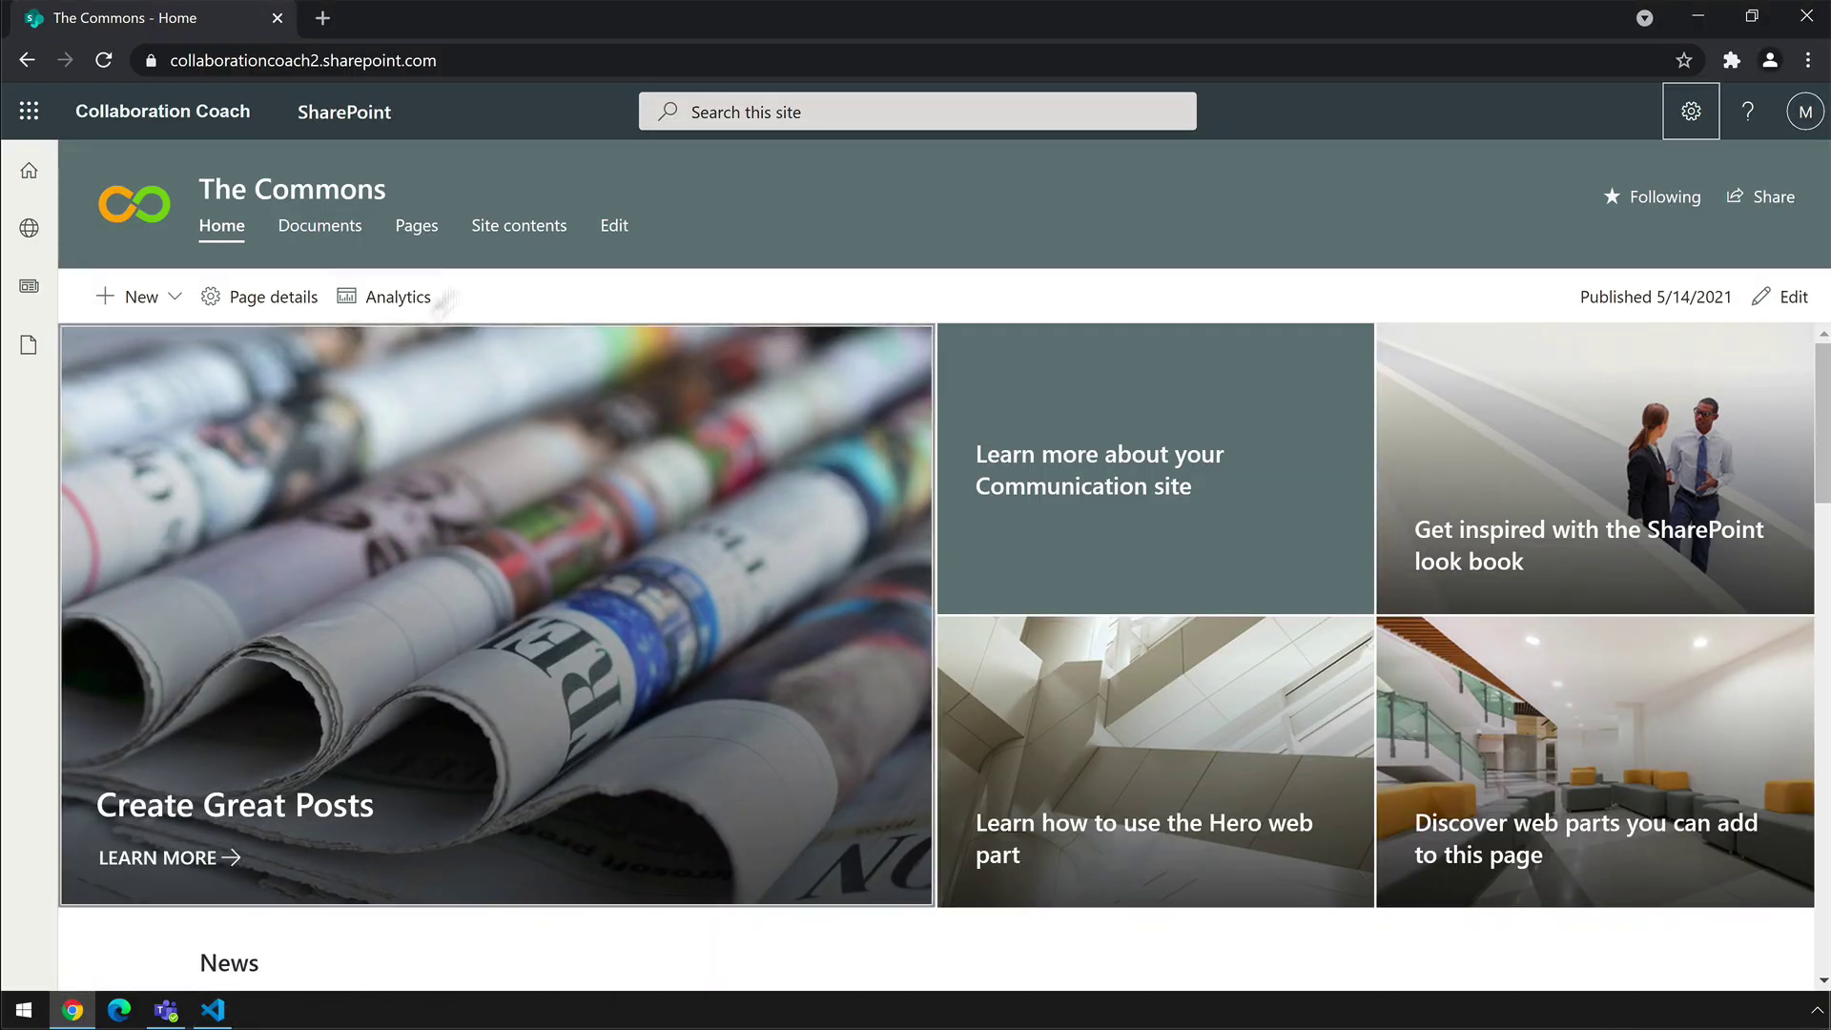
click(408, 68)
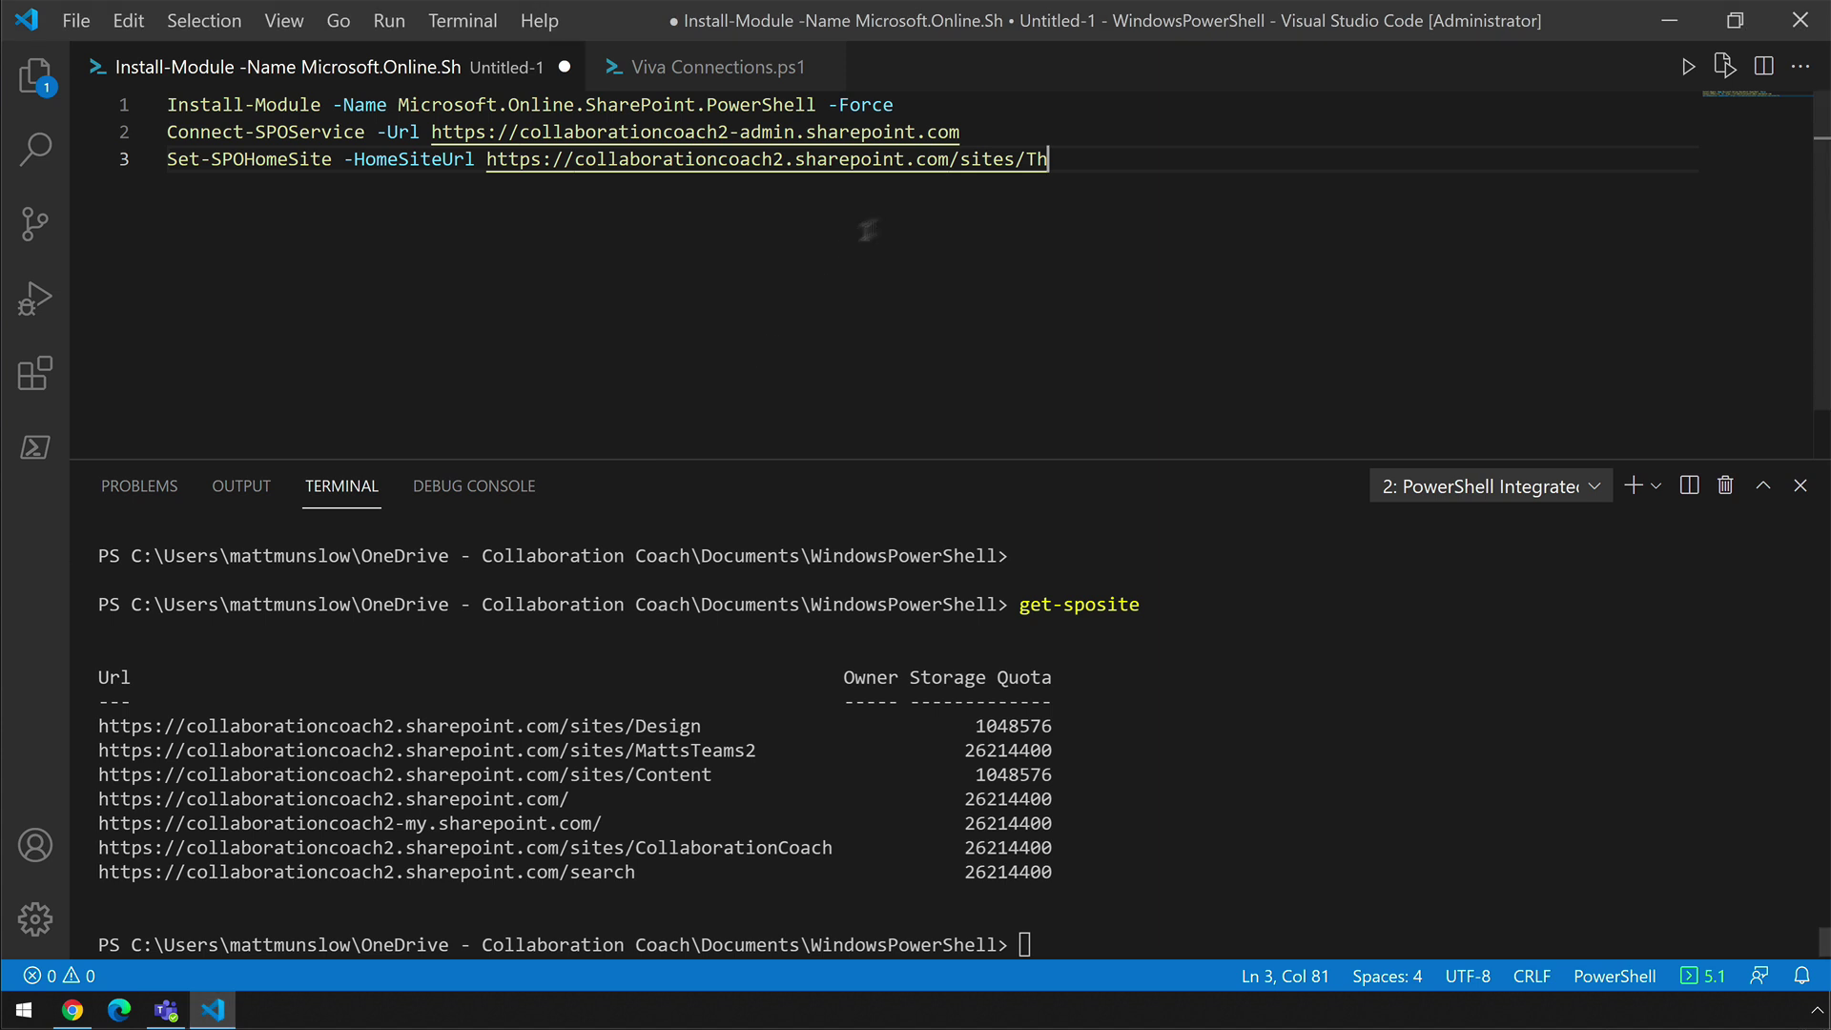
drag(1049, 159, 487, 160)
key(ctrl+c)
key(Delete)
key(ctrl+v)
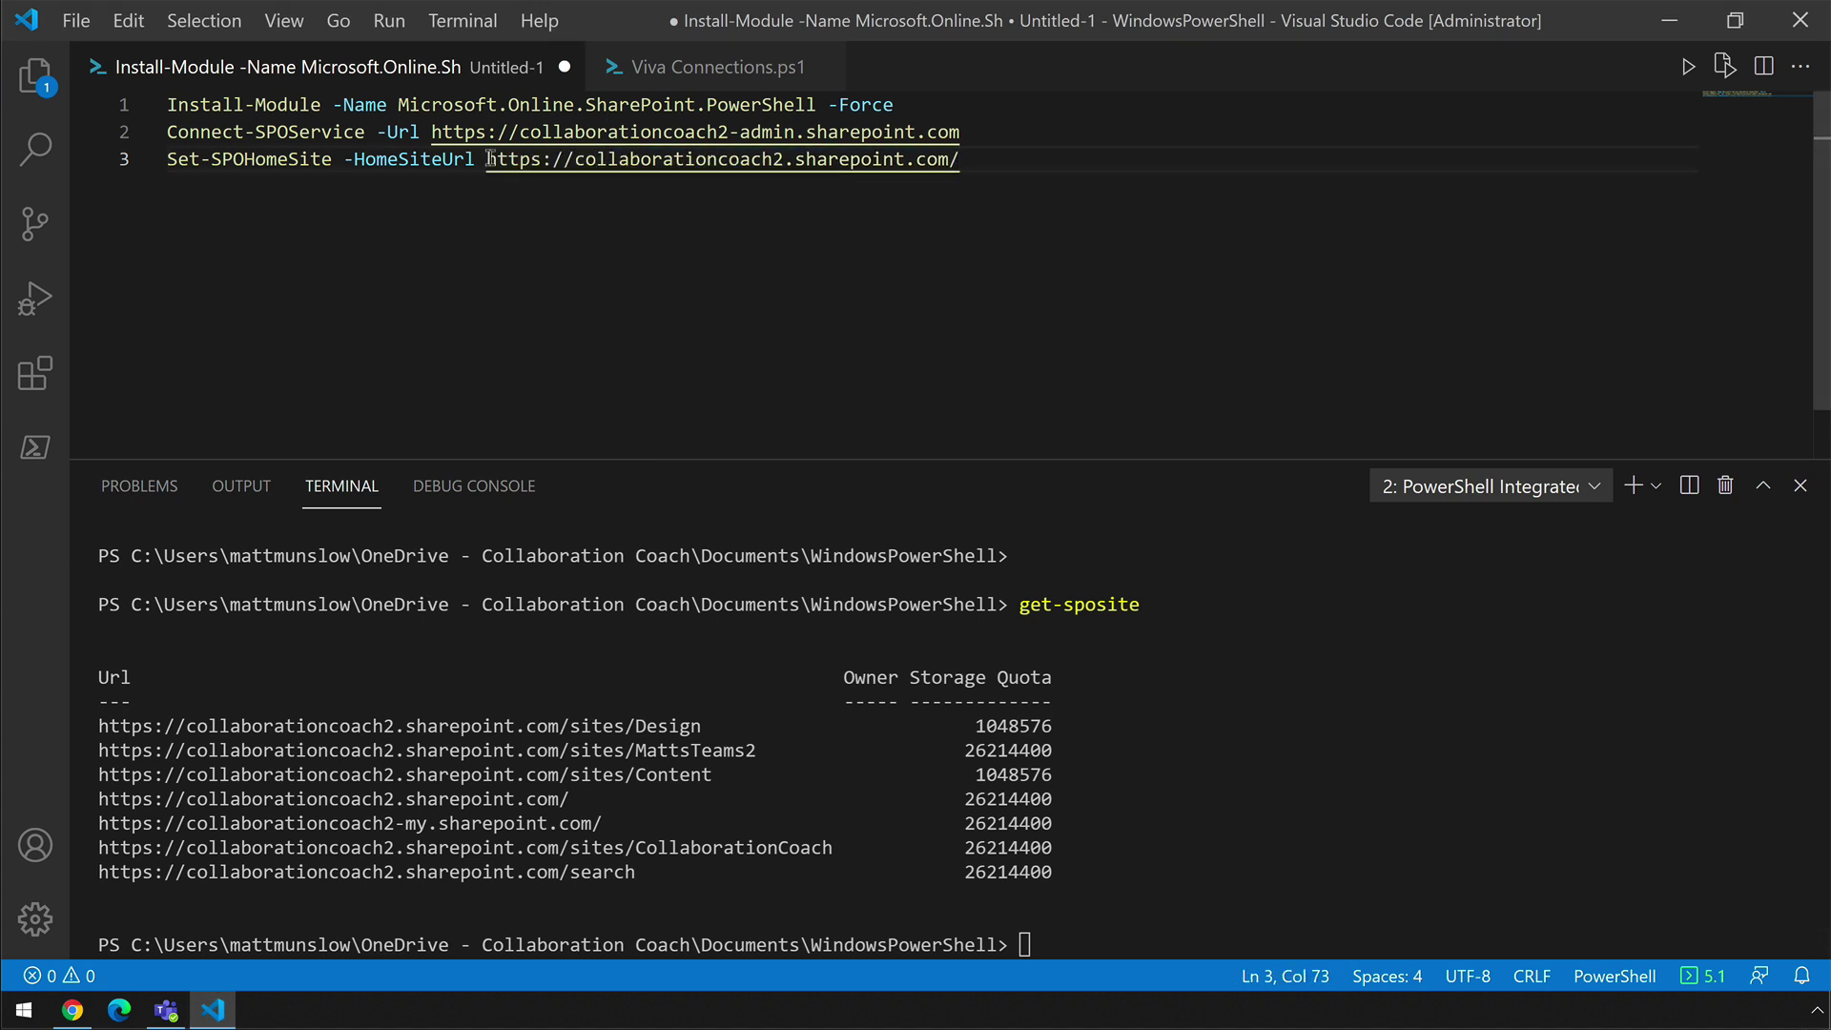
- Run the Set-SPOHomeSite line and answer y to the confirmation to set the home site
click(1728, 74)
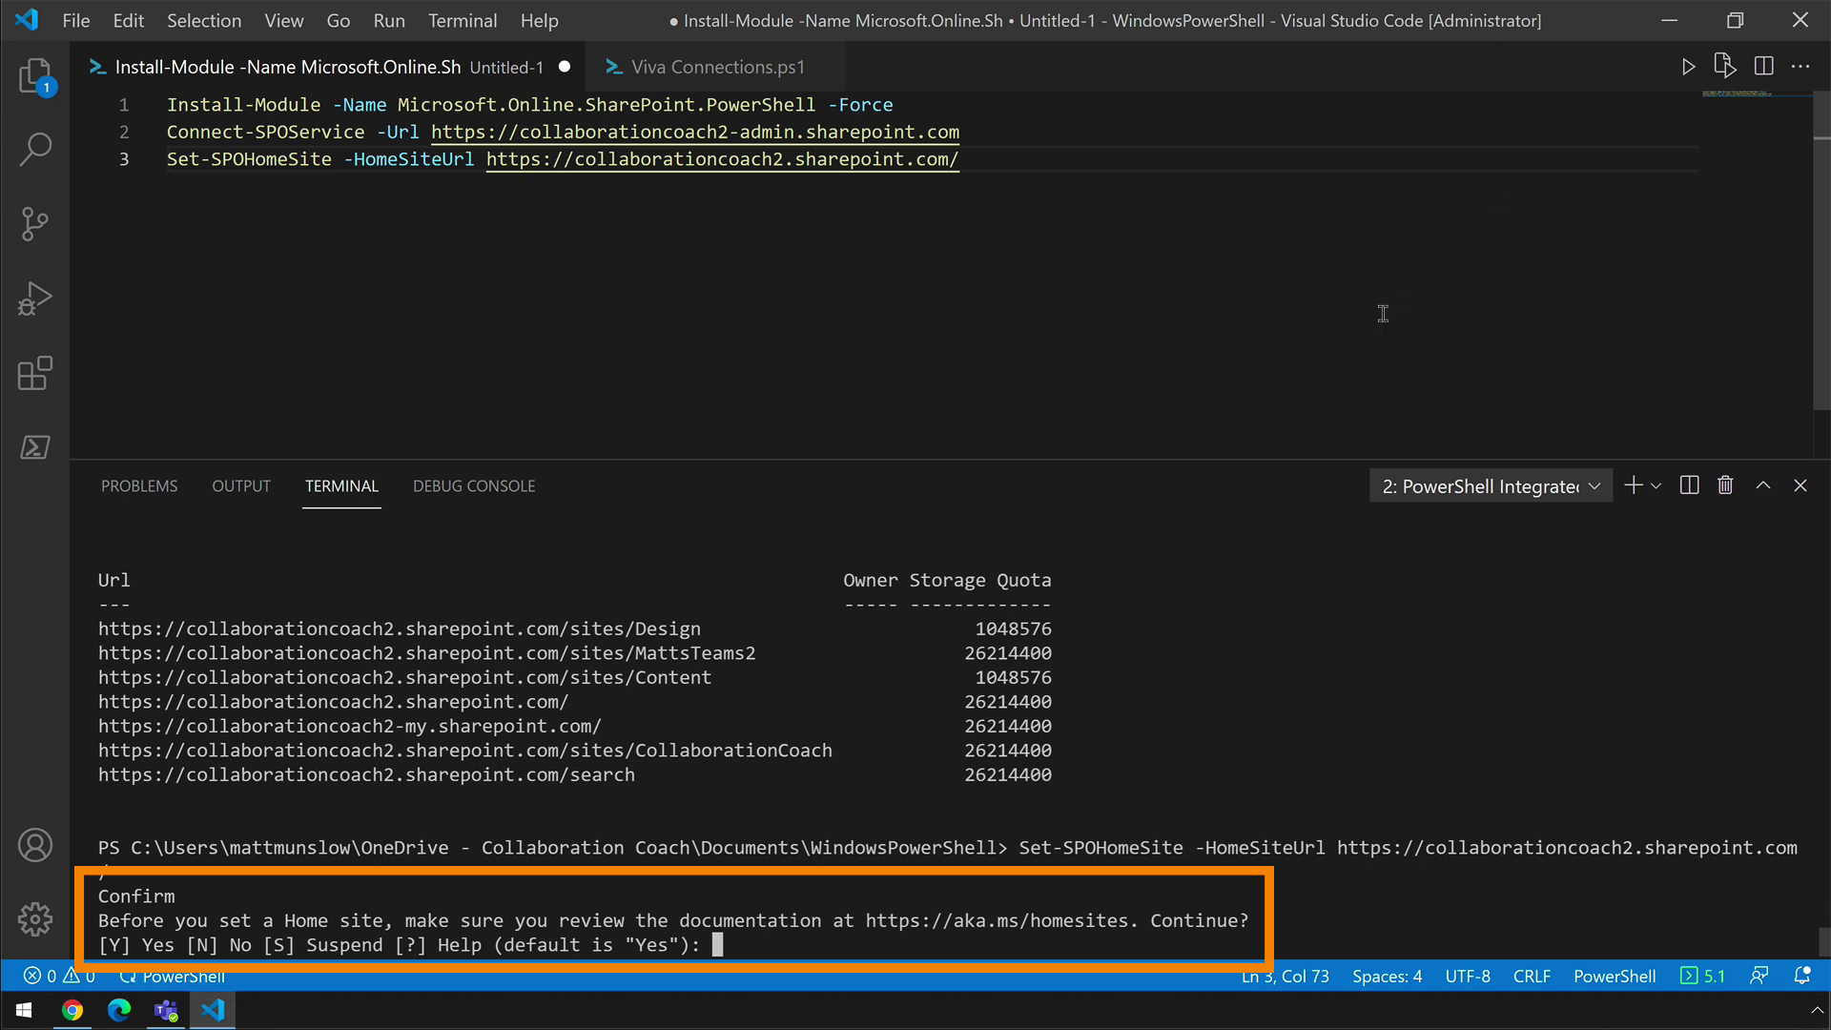
text(y)
key(Return)
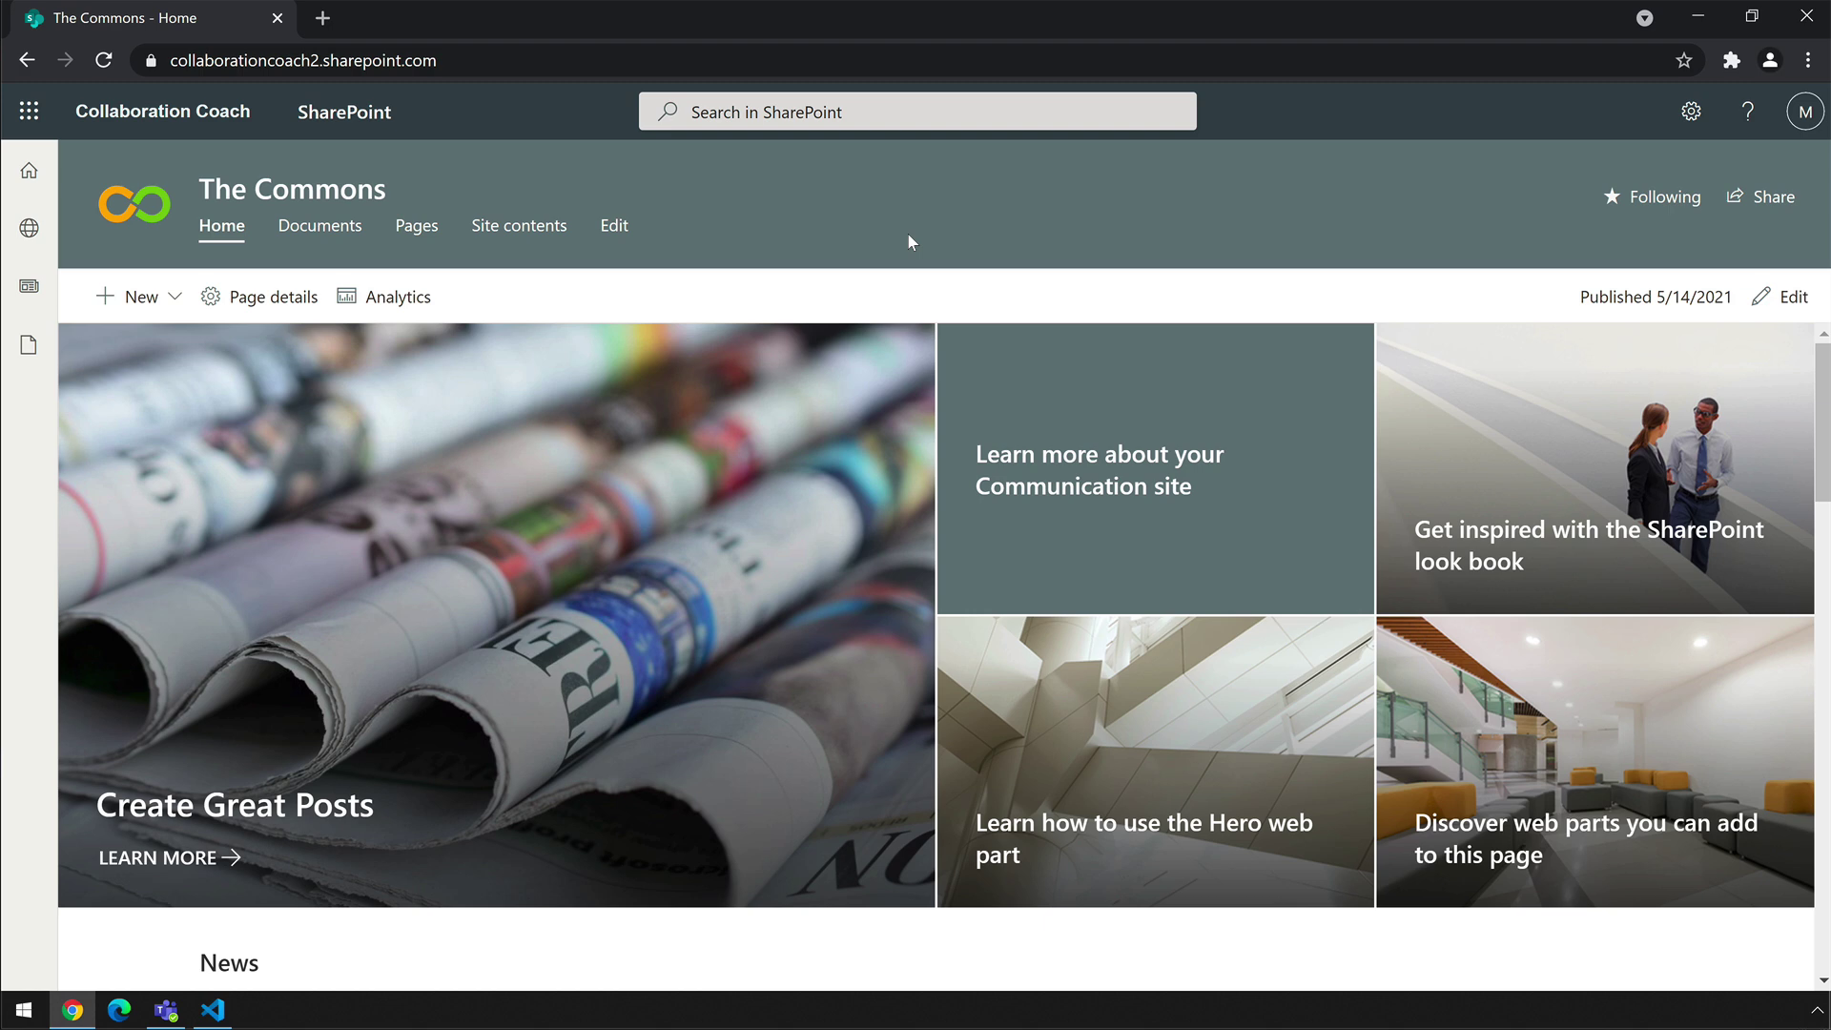
- Switch to The Commons site in Chrome, enable global navigation with Home site navigation as the source, and save the settings
click(1690, 112)
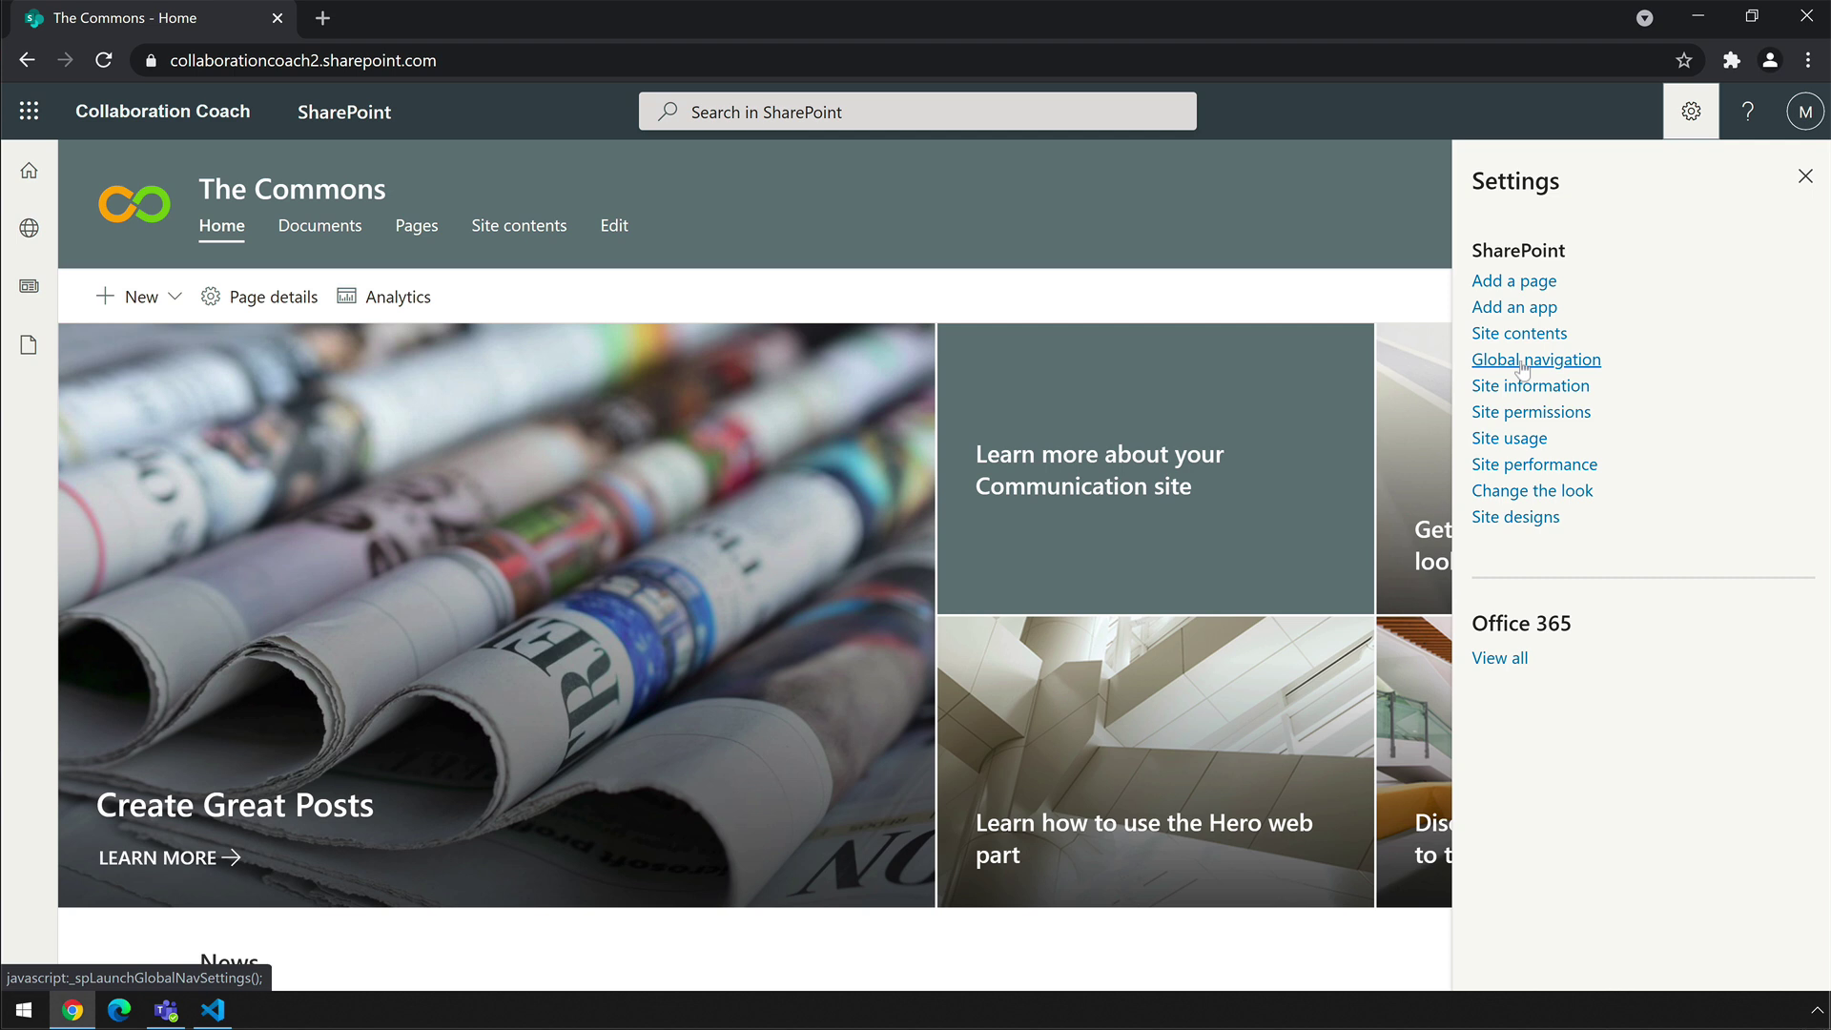
click(1559, 366)
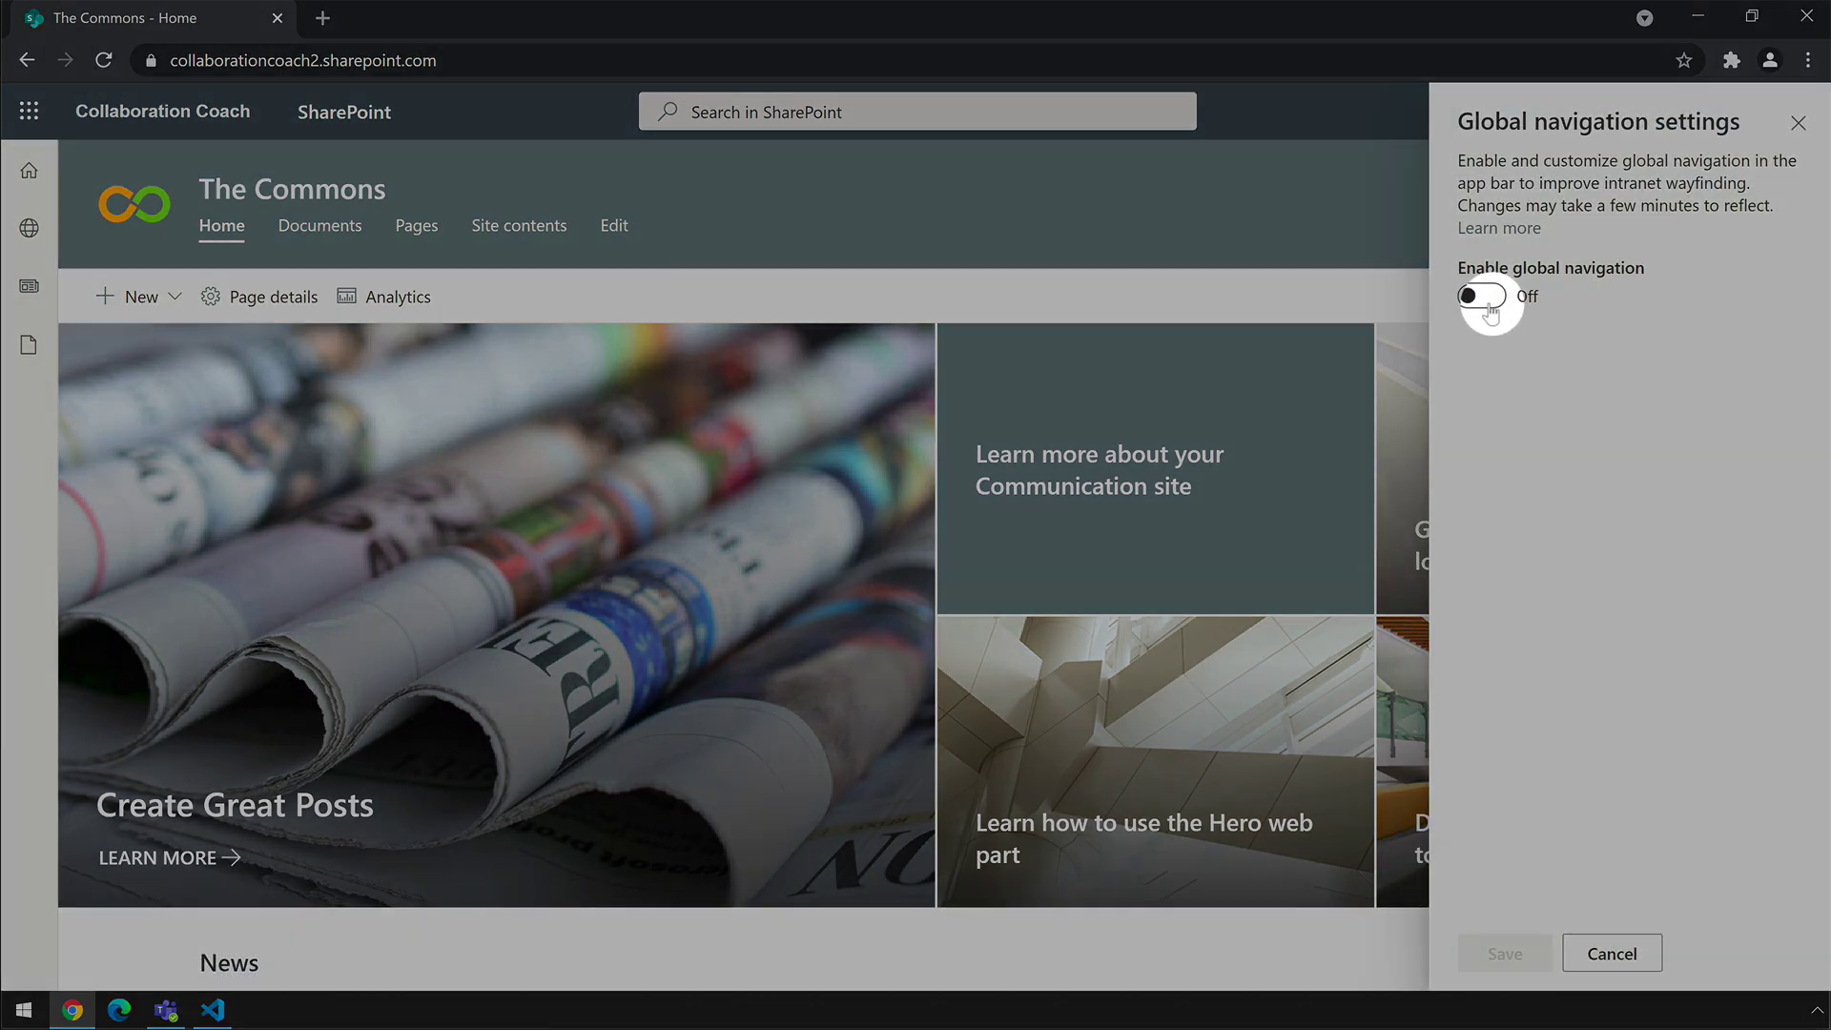
click(1484, 297)
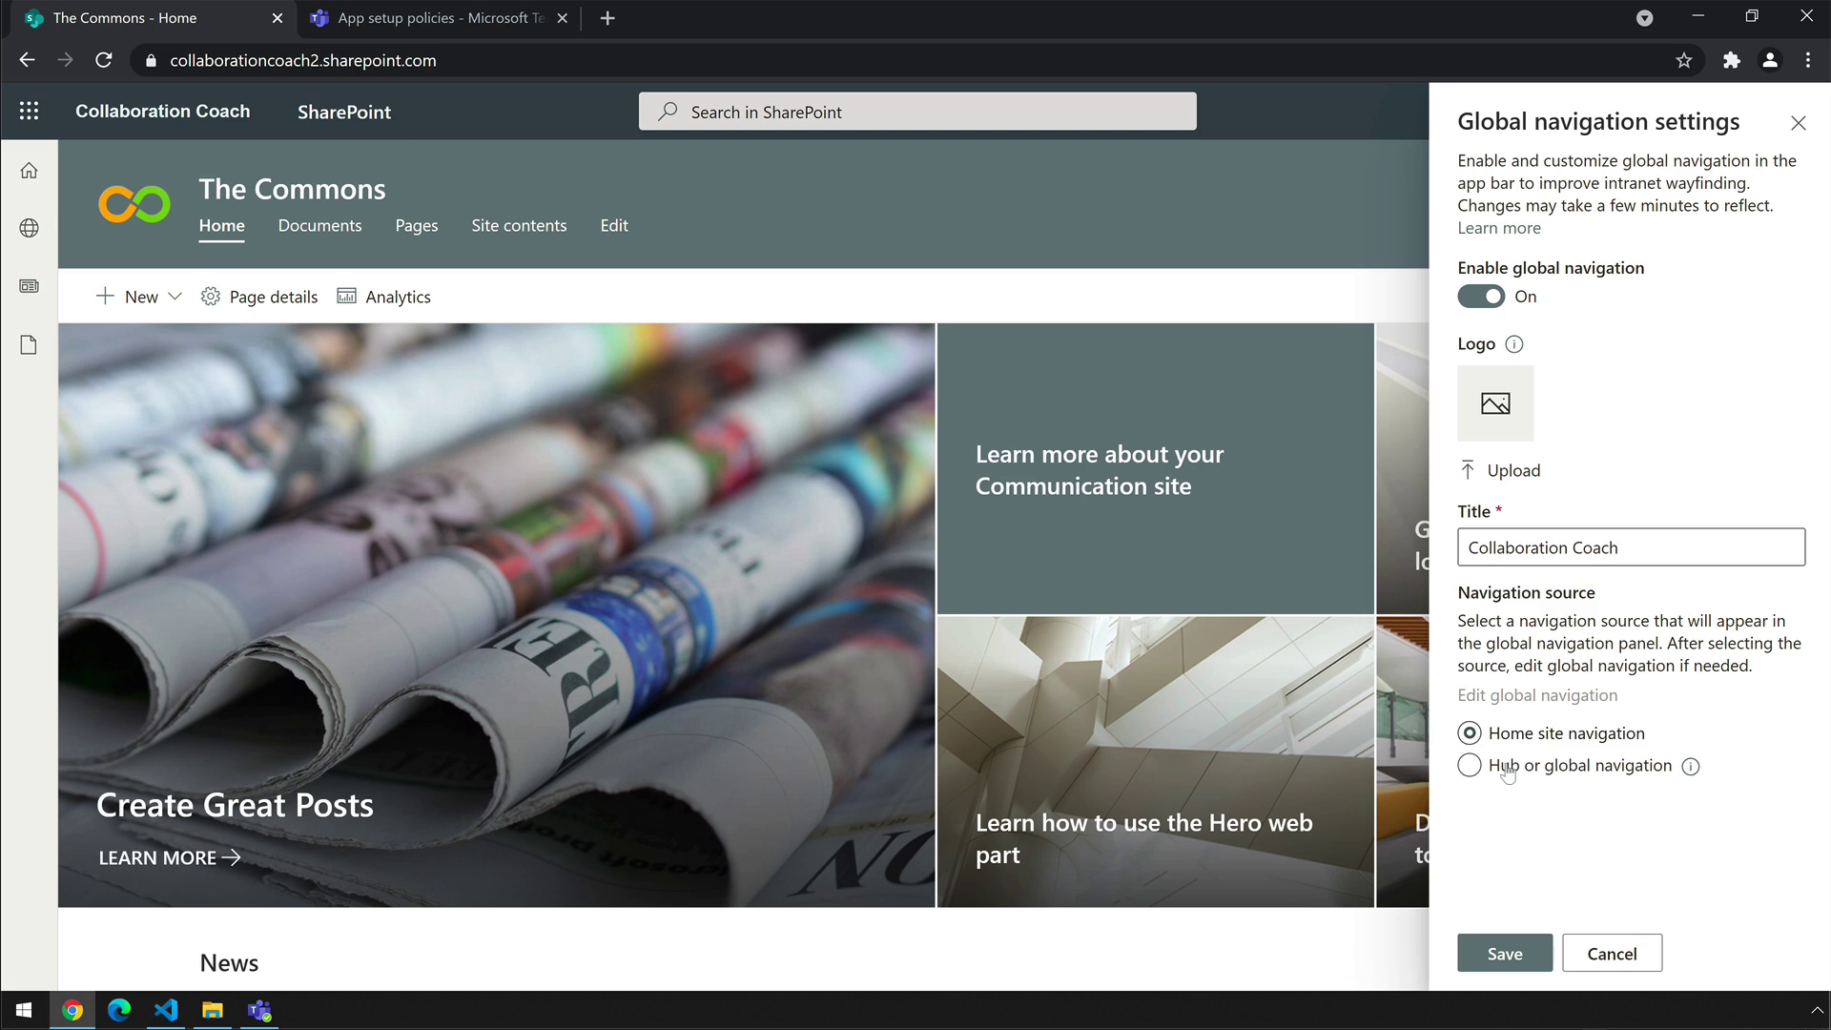
click(1507, 949)
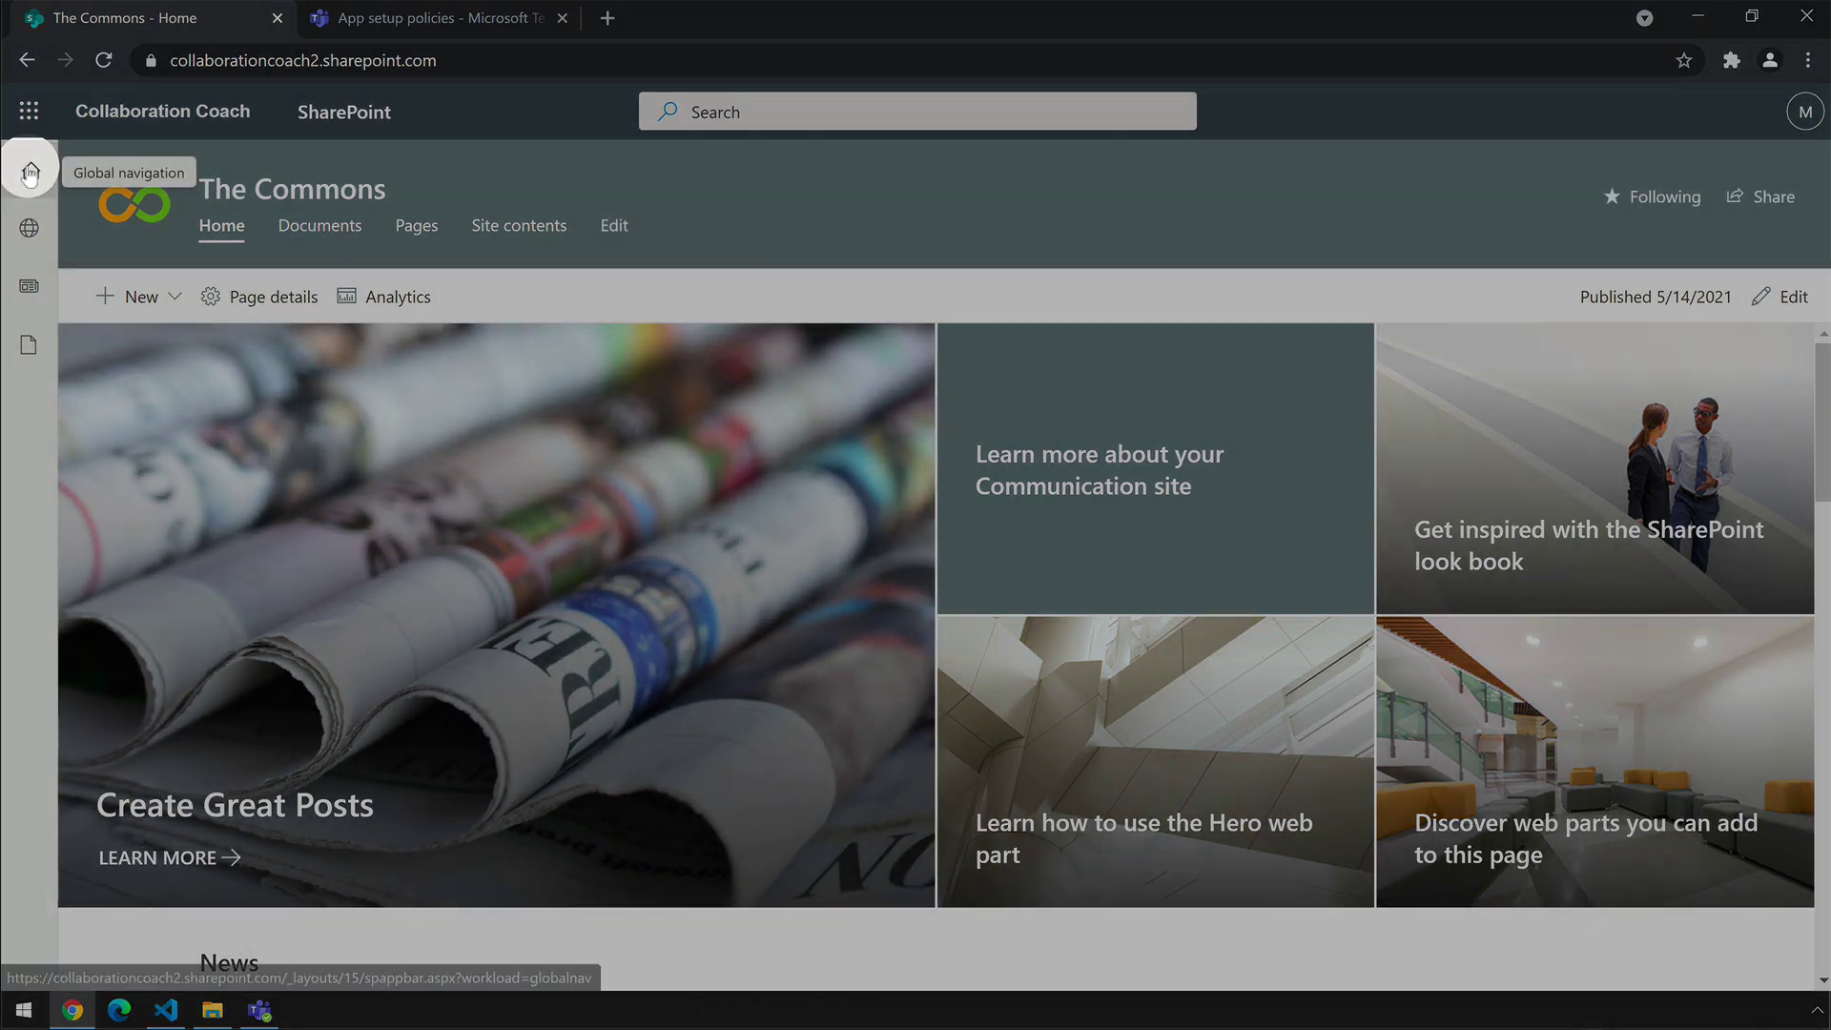
click(28, 173)
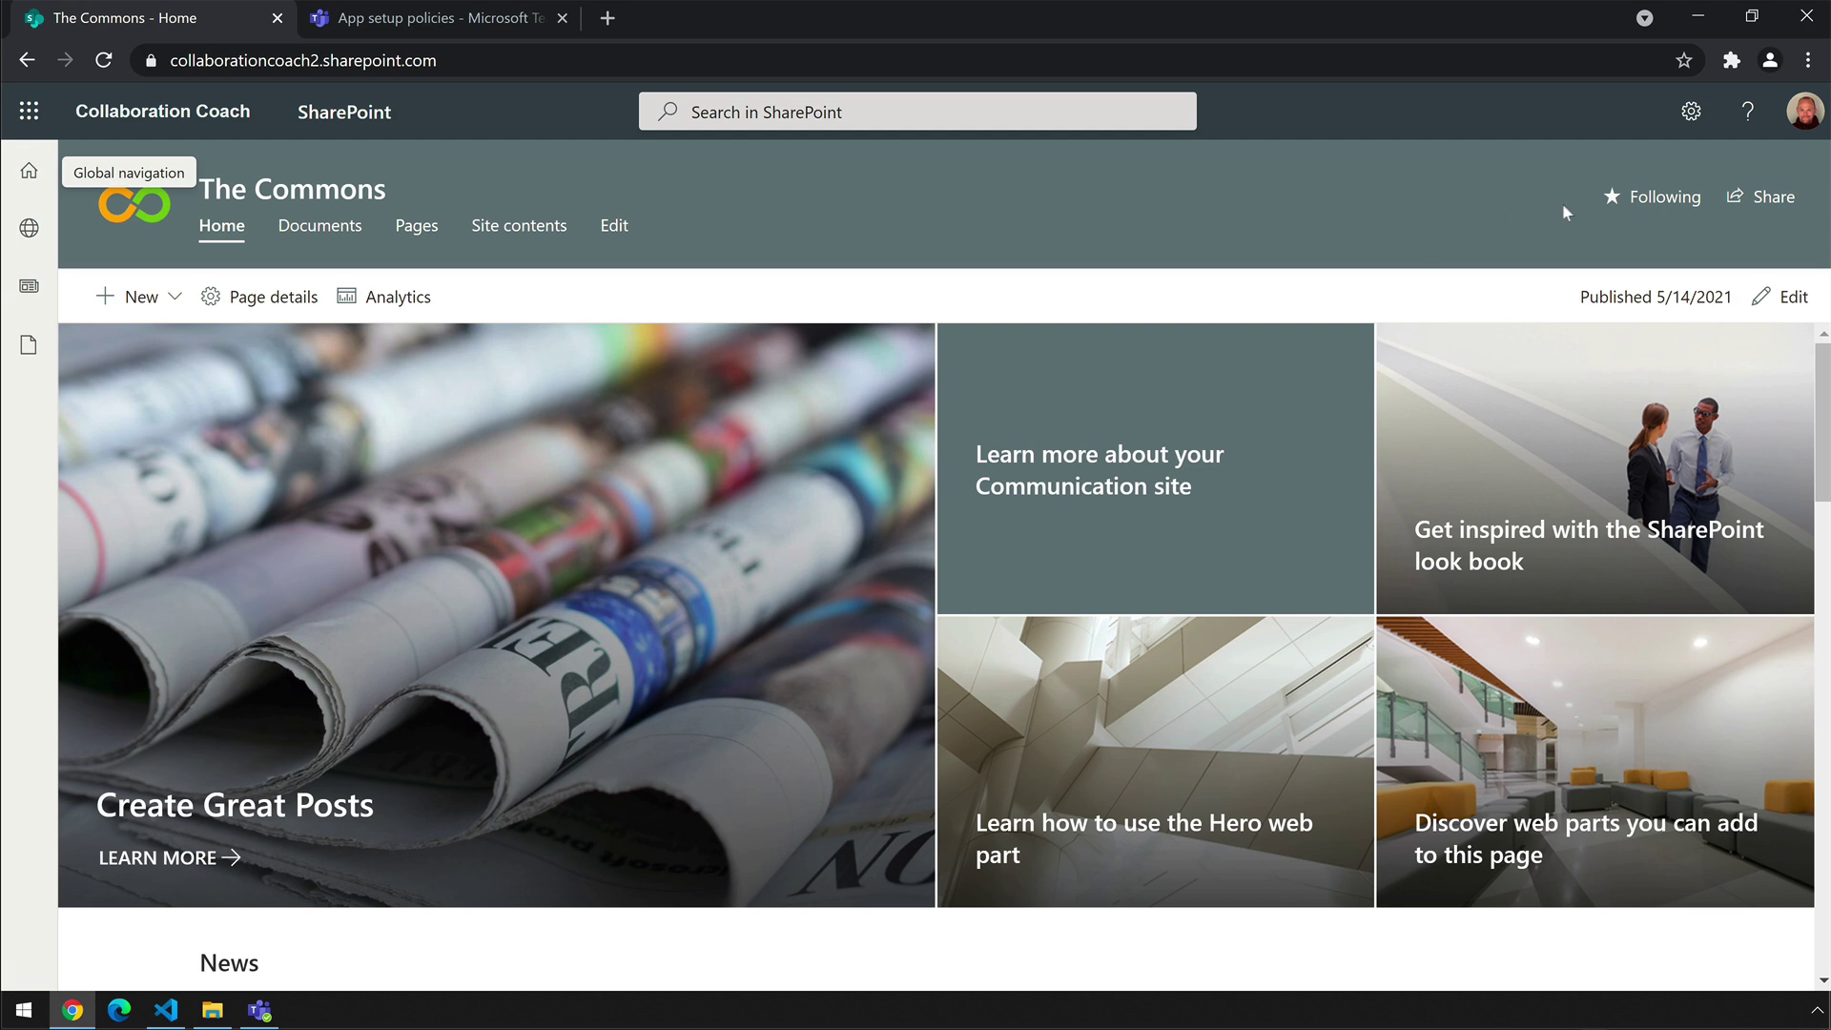
- Upload "Home site colour icon 192x192" from Downloads > Icons as the global navigation logo, save, and open global navigation
click(1691, 112)
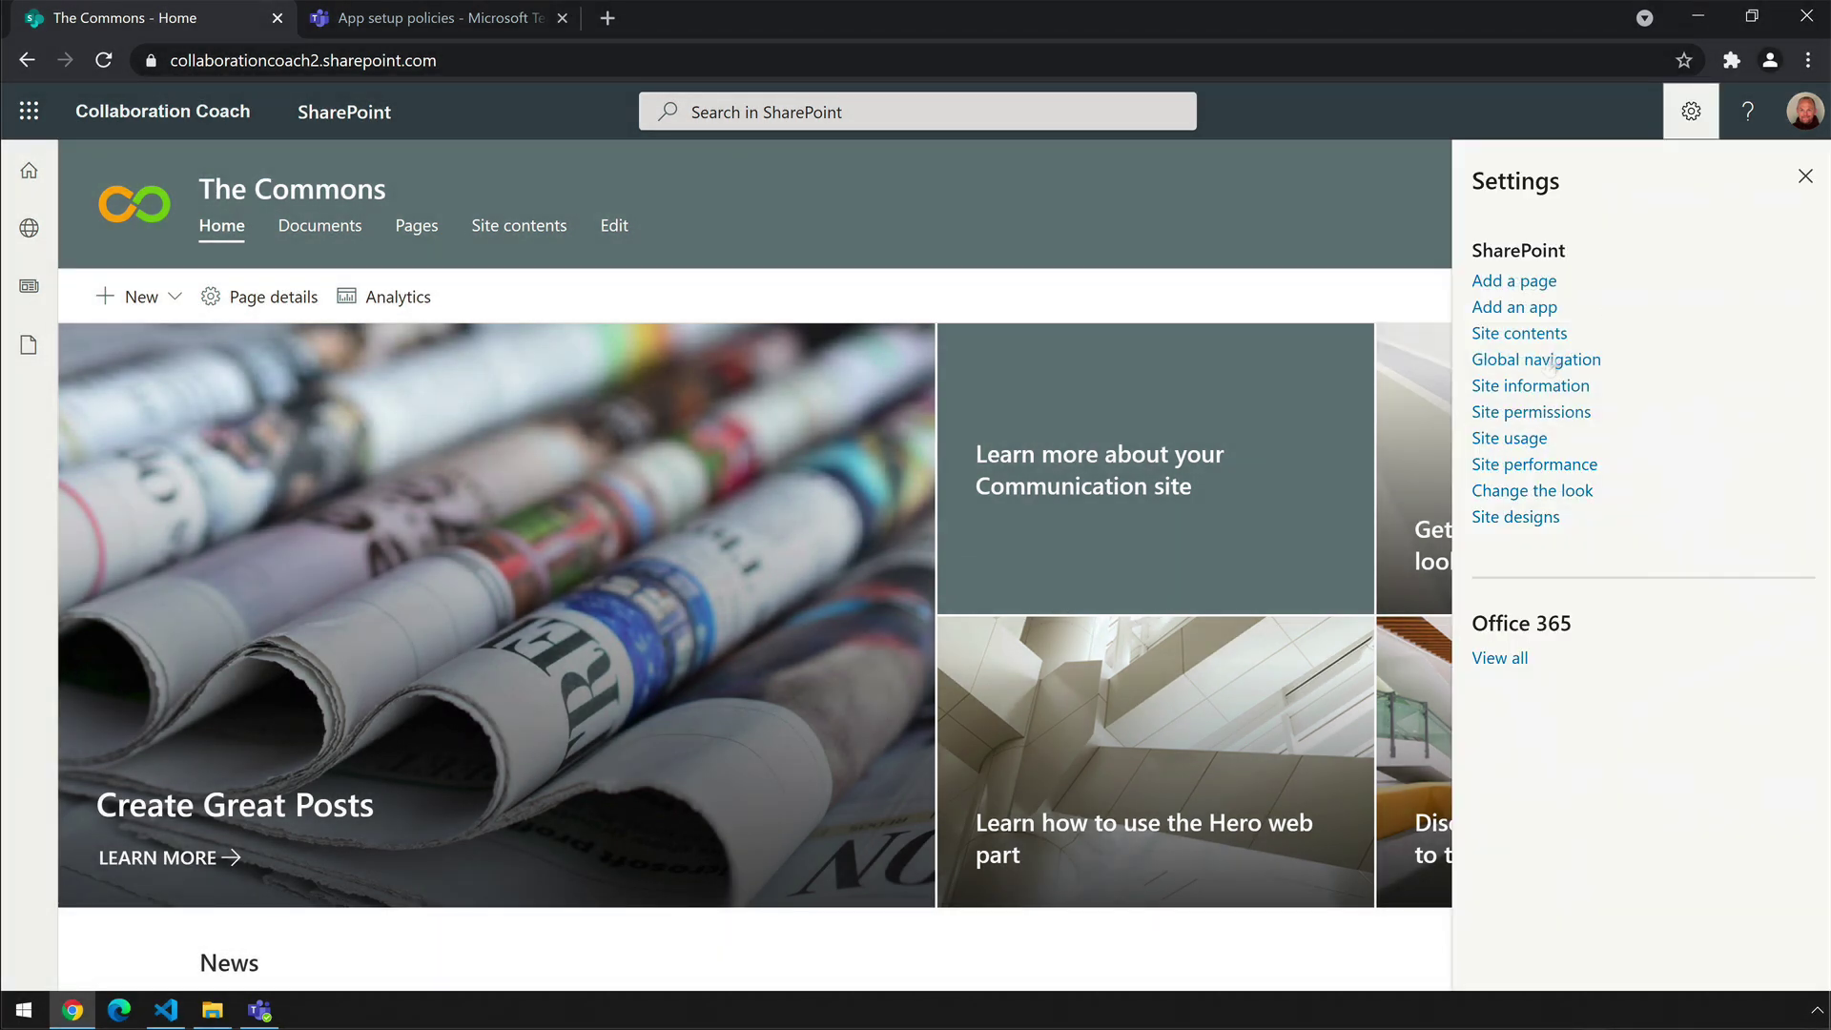
click(1537, 361)
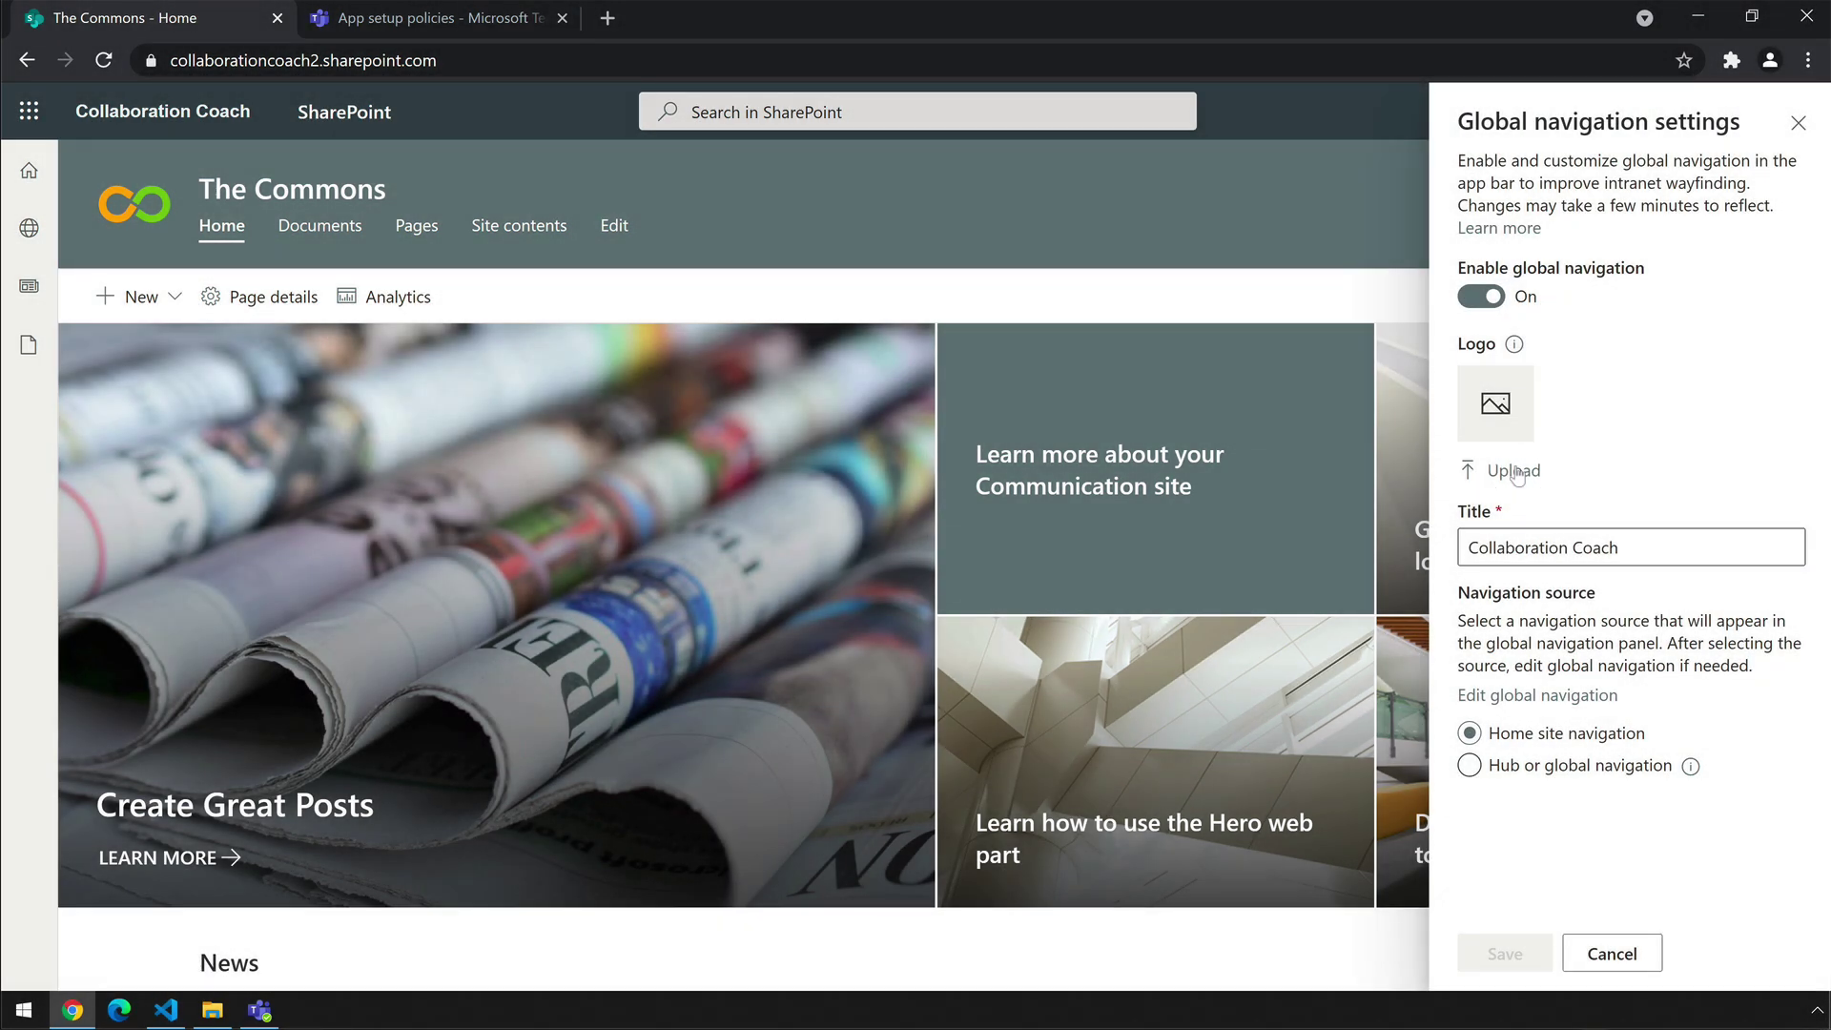
click(1516, 474)
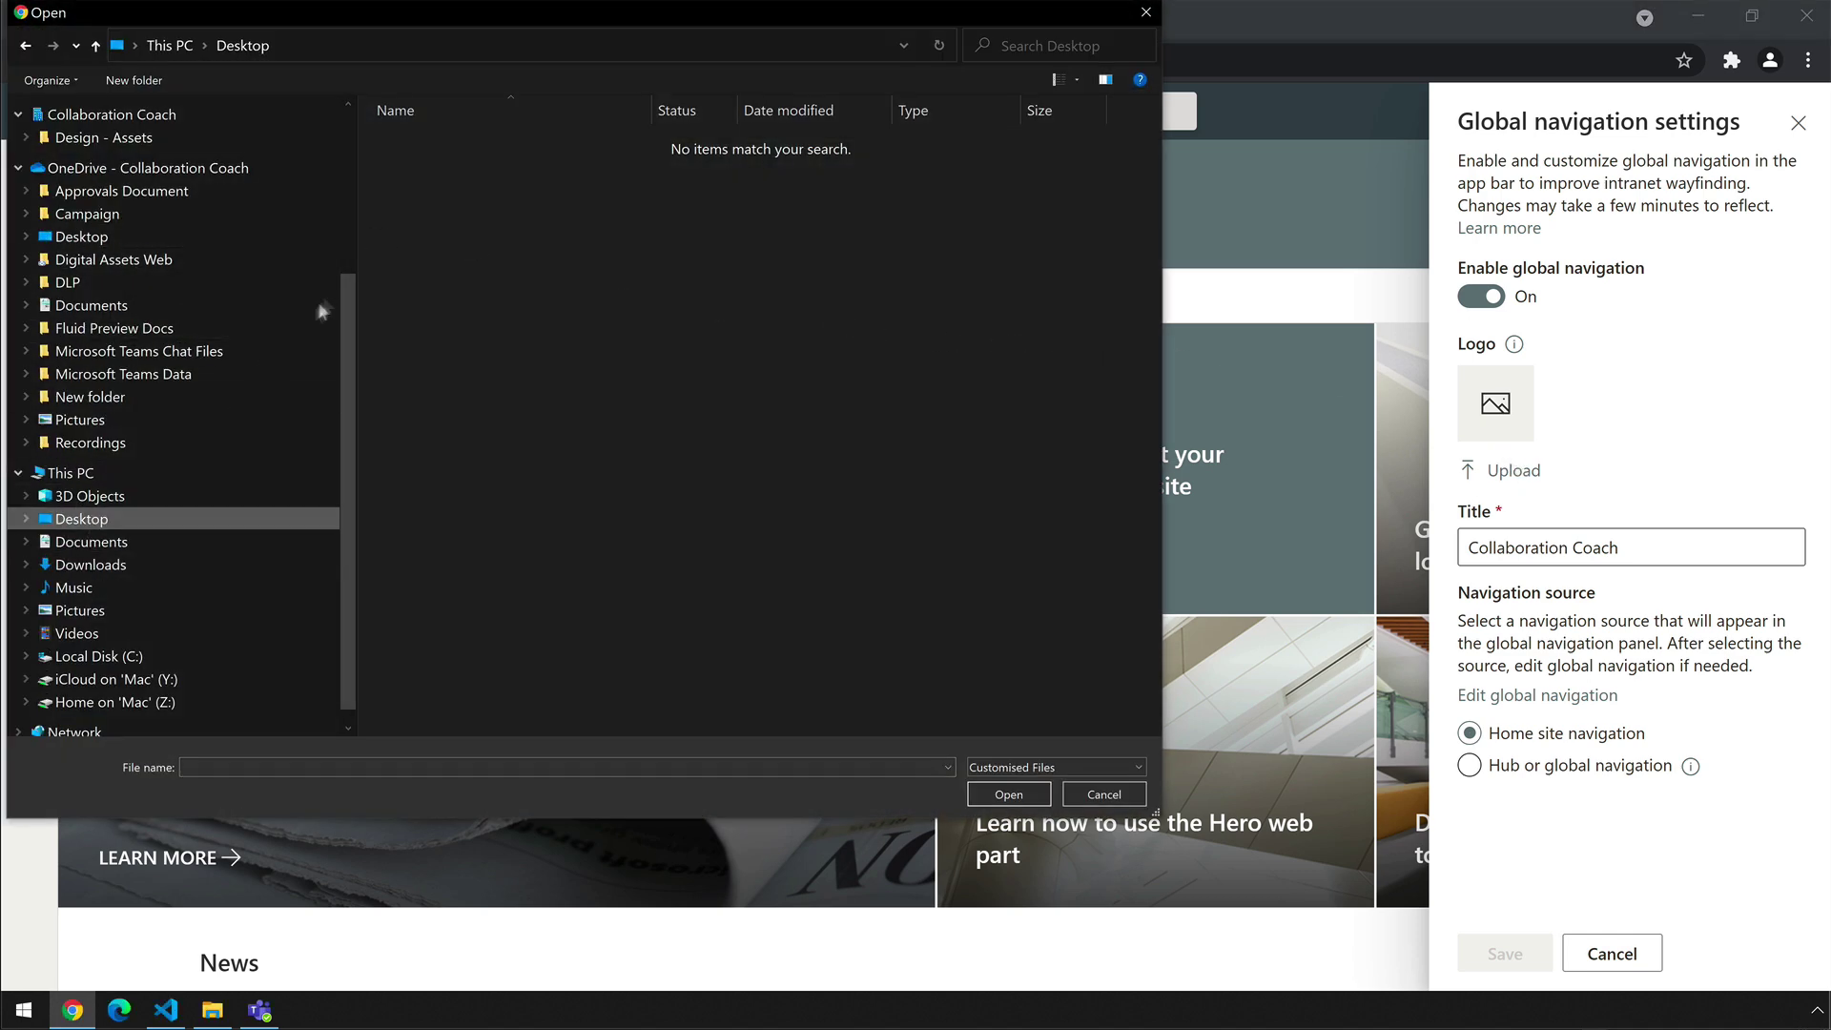
click(119, 564)
double_click(406, 136)
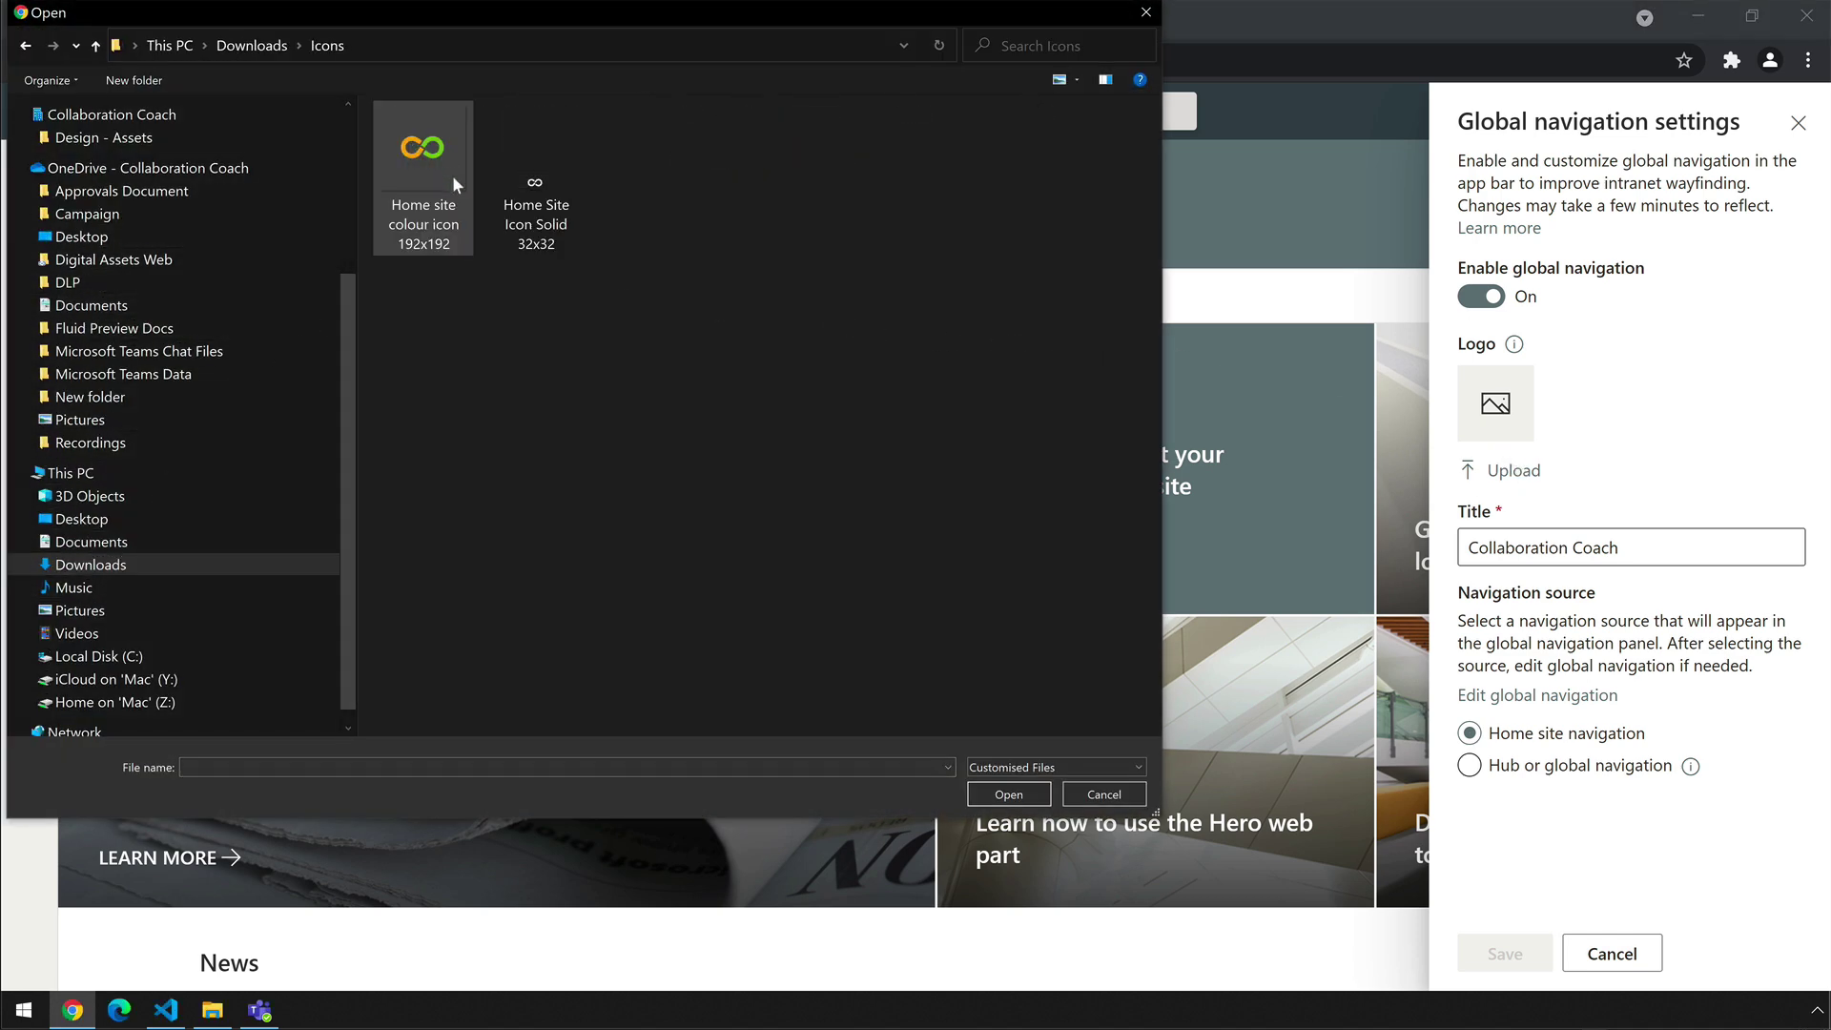
click(426, 182)
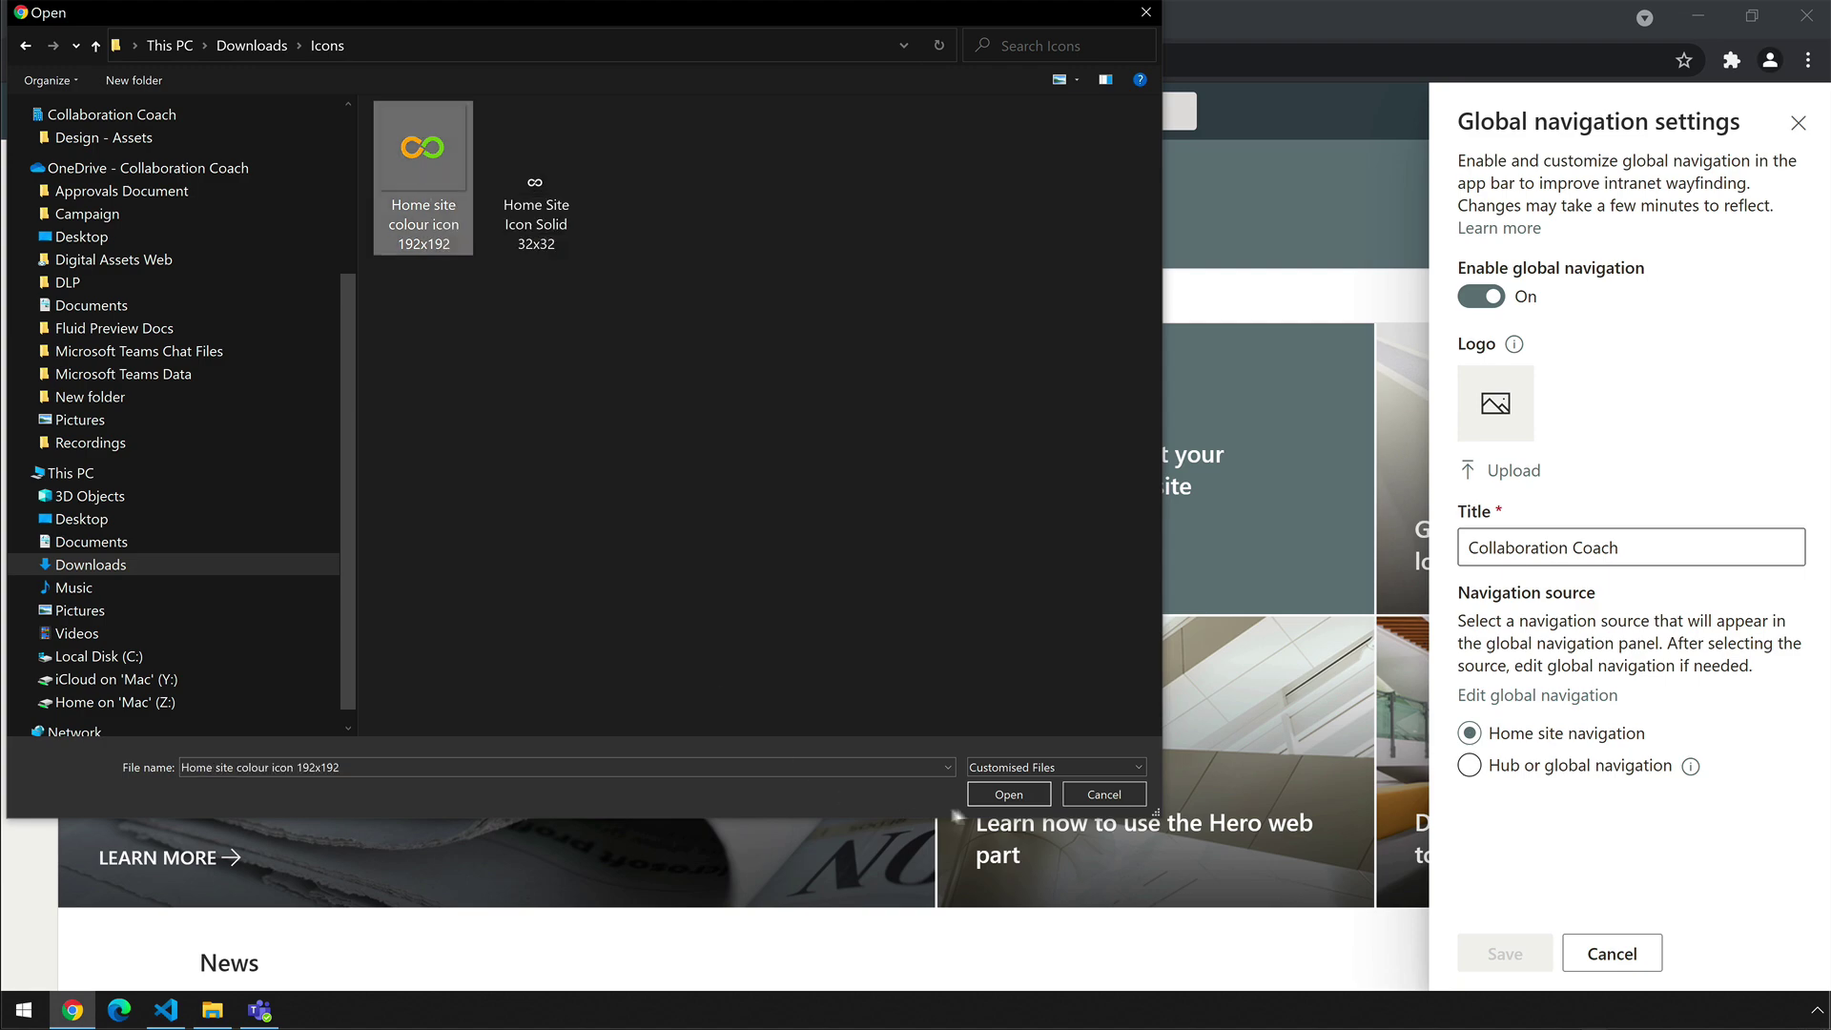
click(1008, 794)
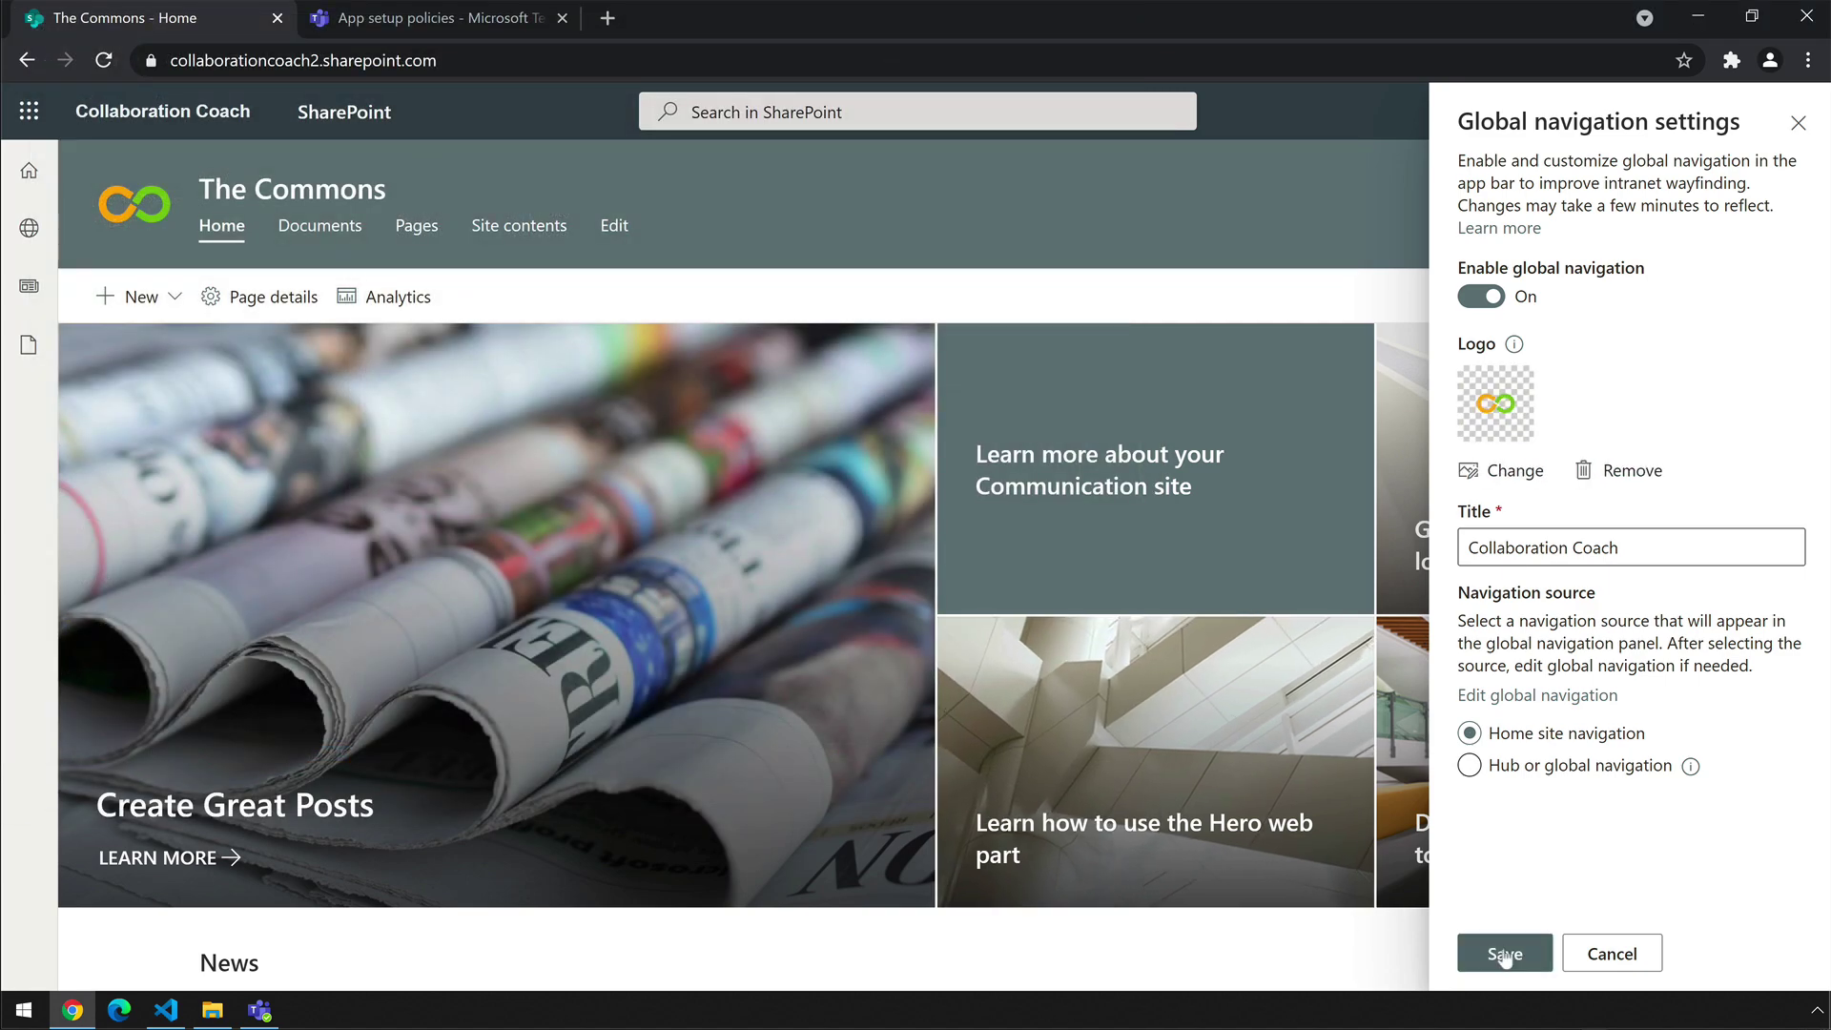
click(1504, 955)
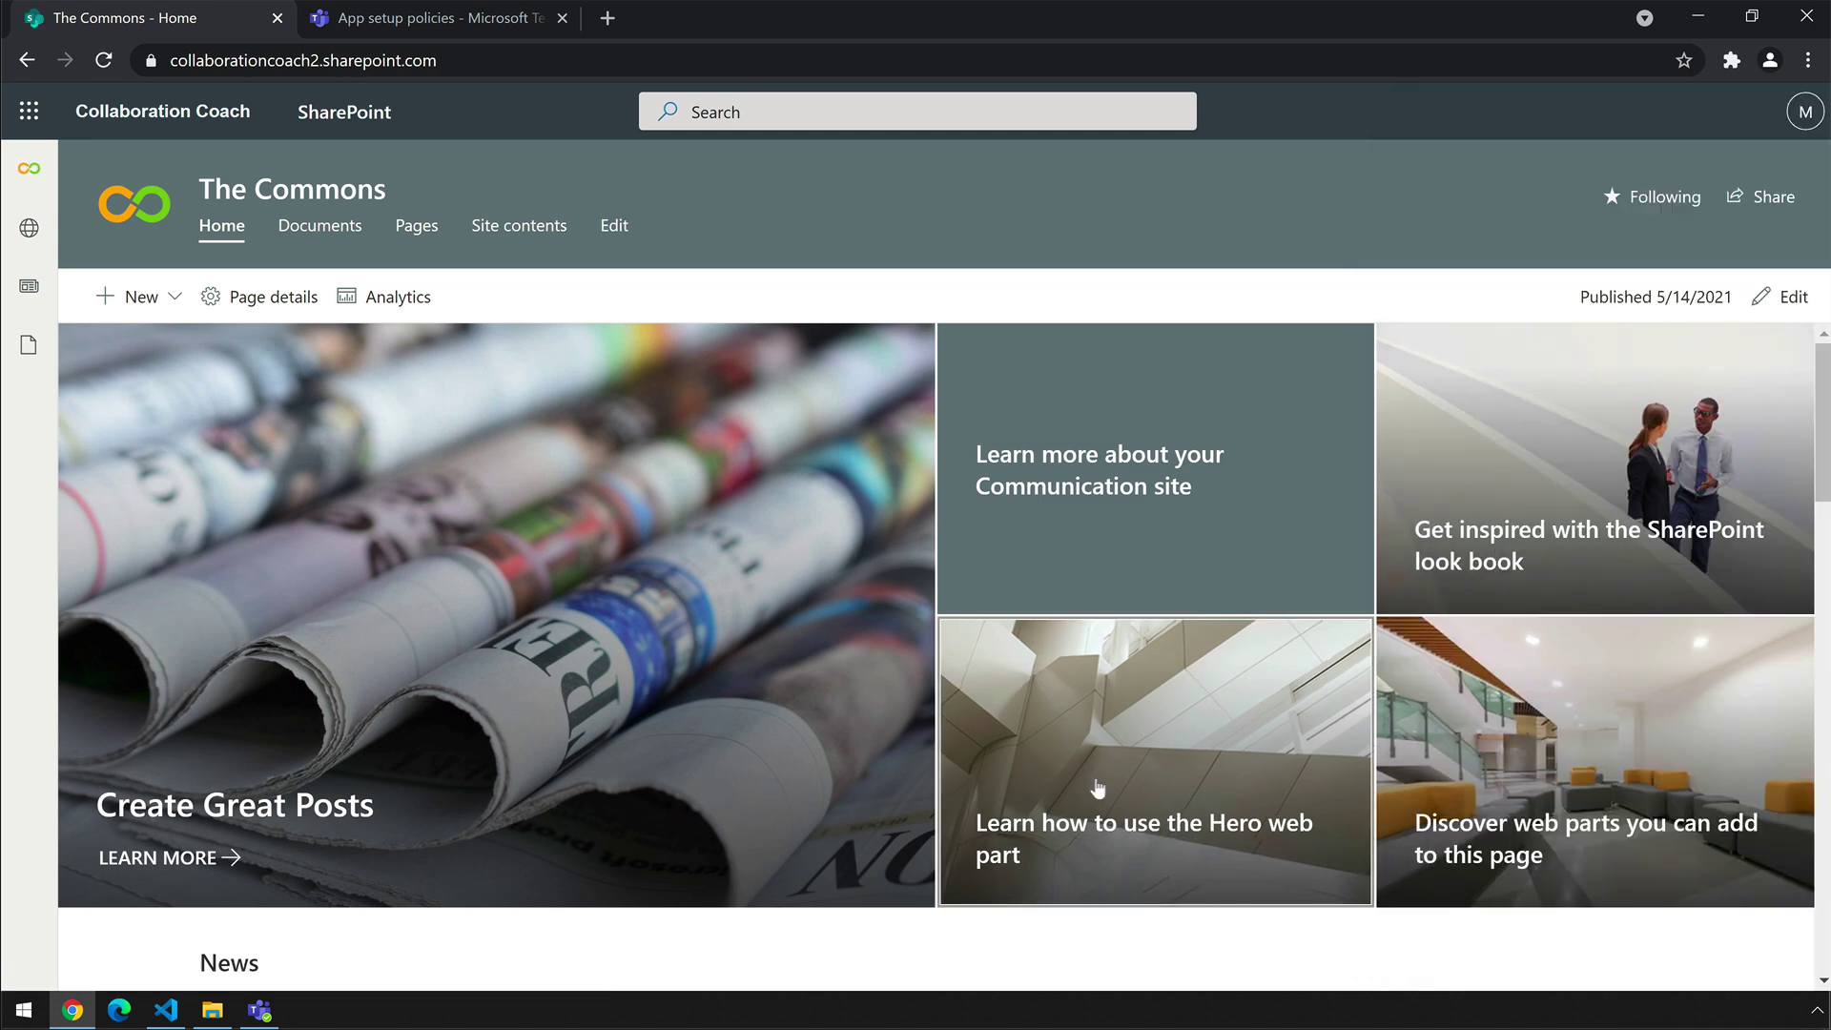
click(28, 169)
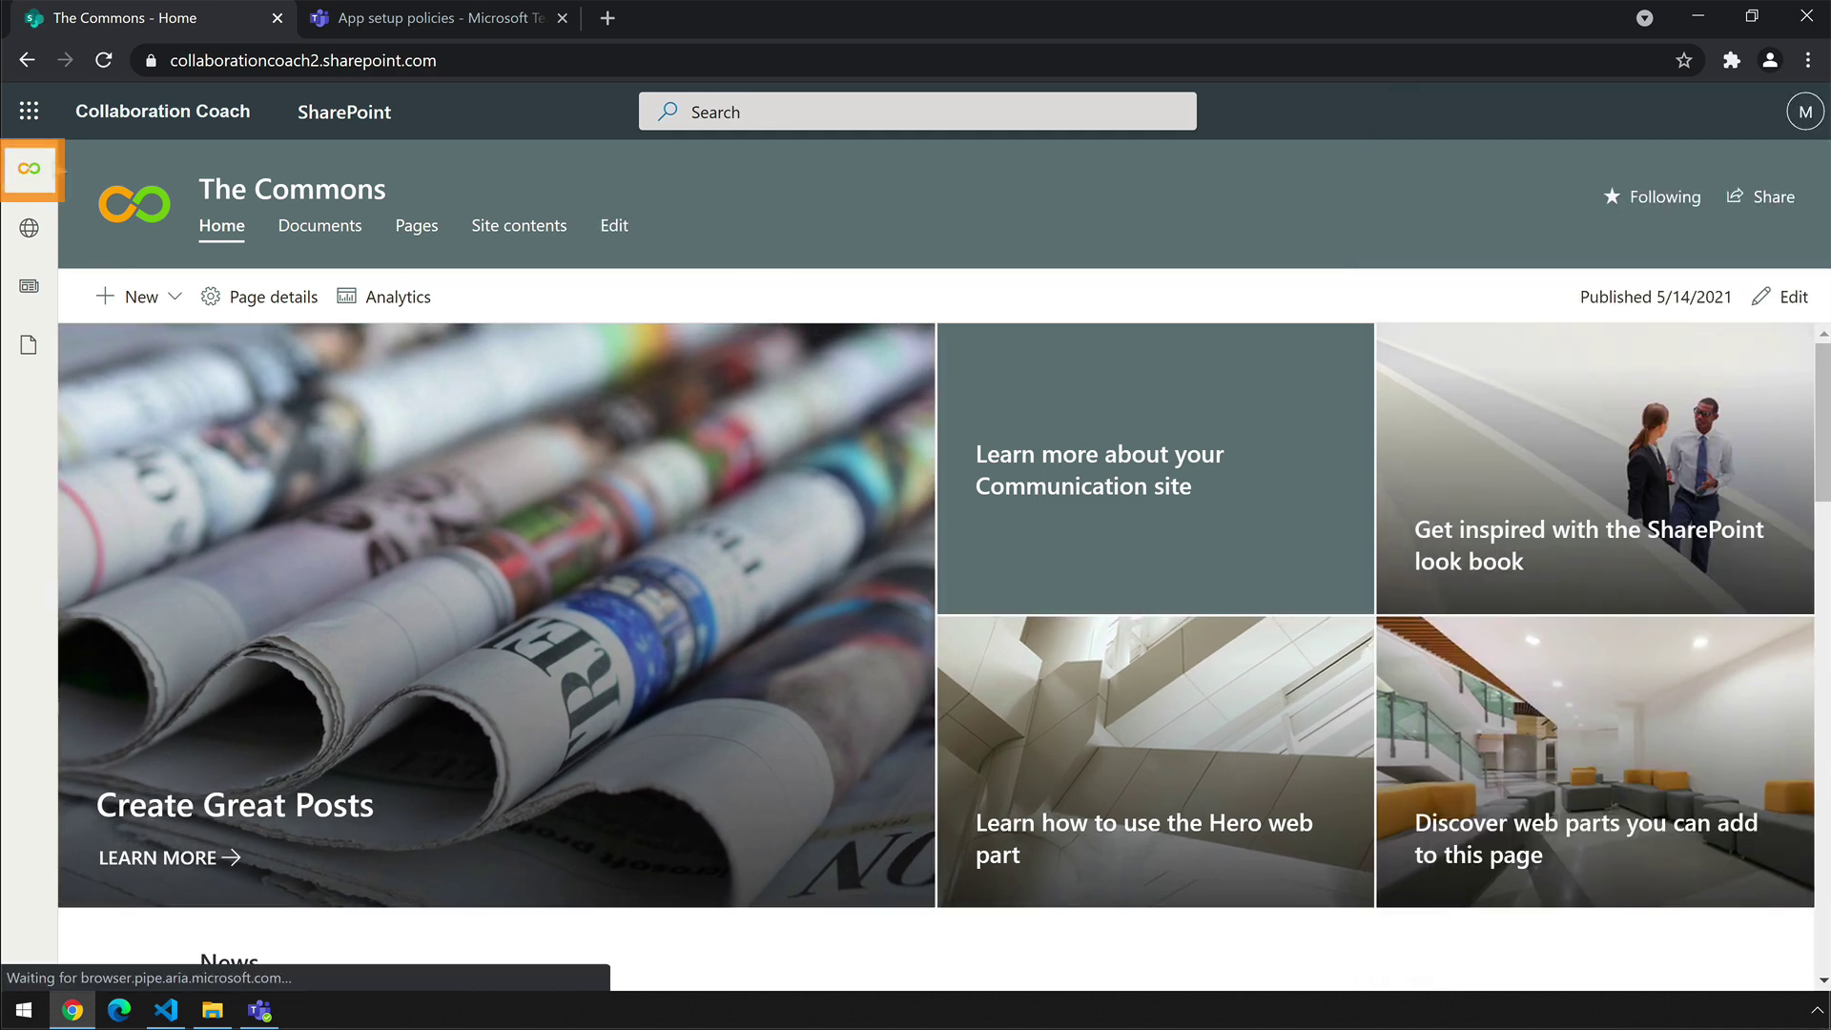
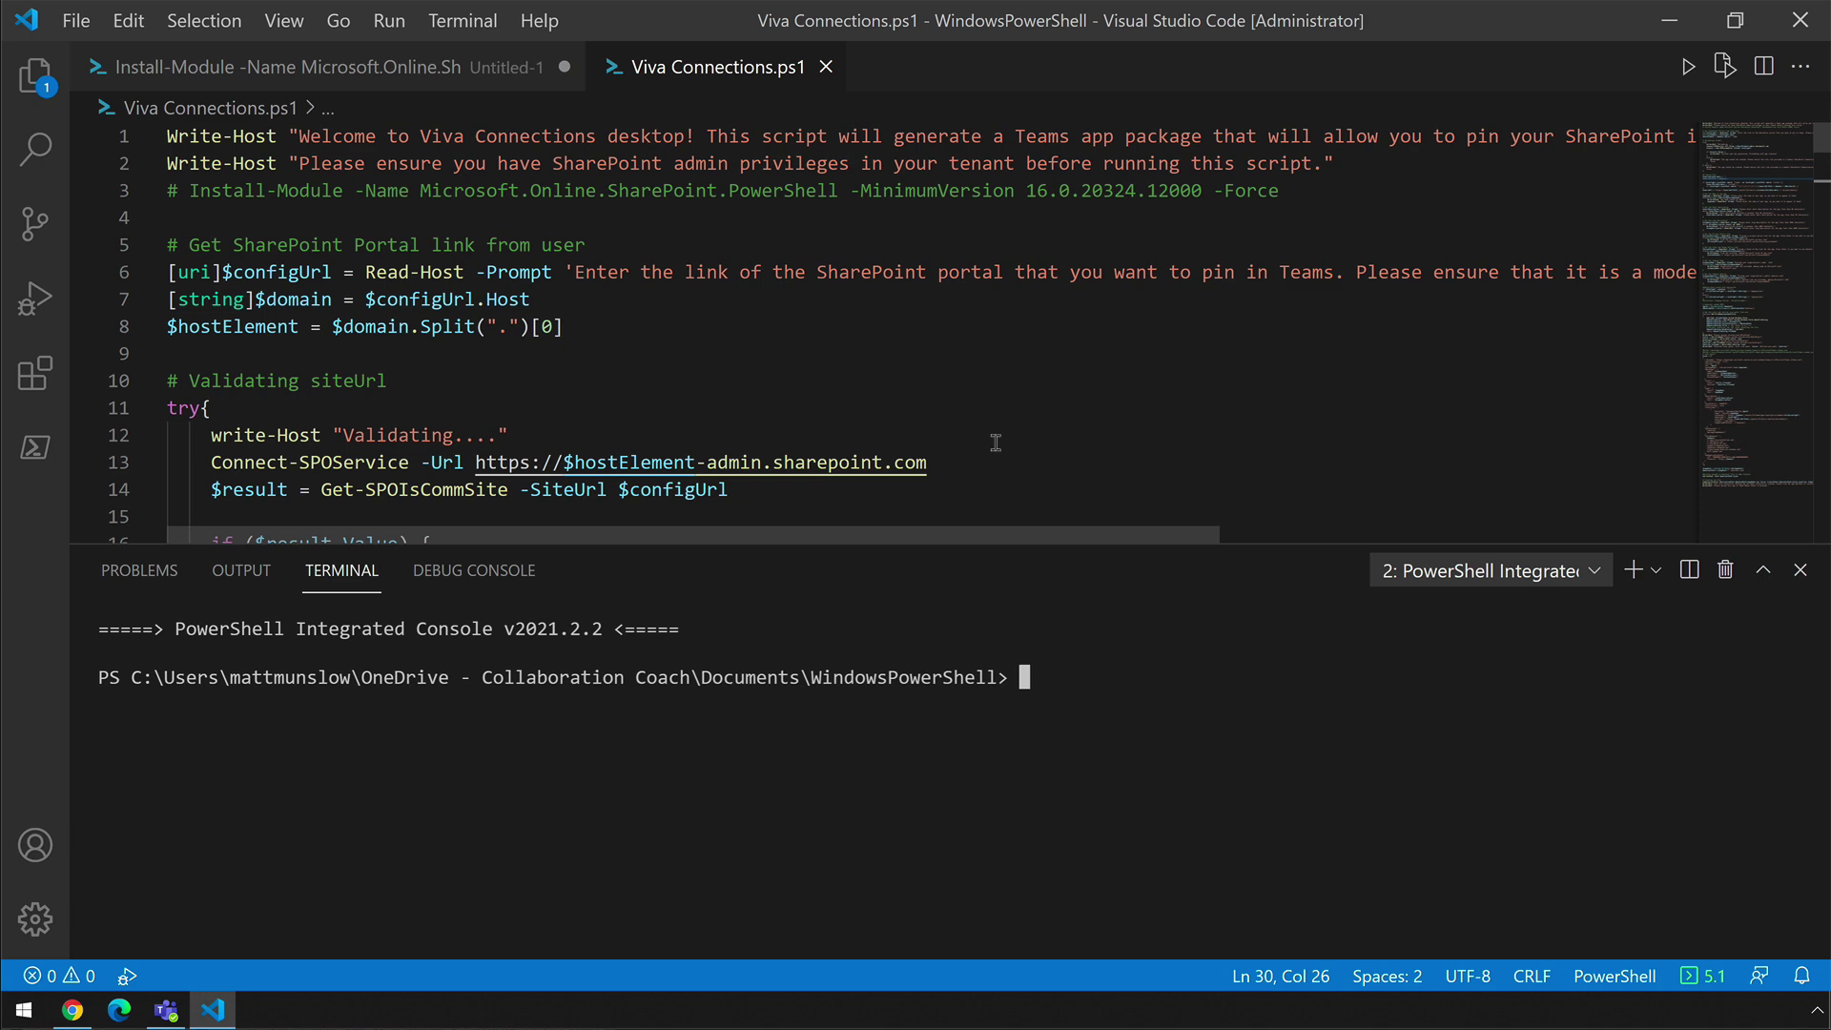
click(388, 23)
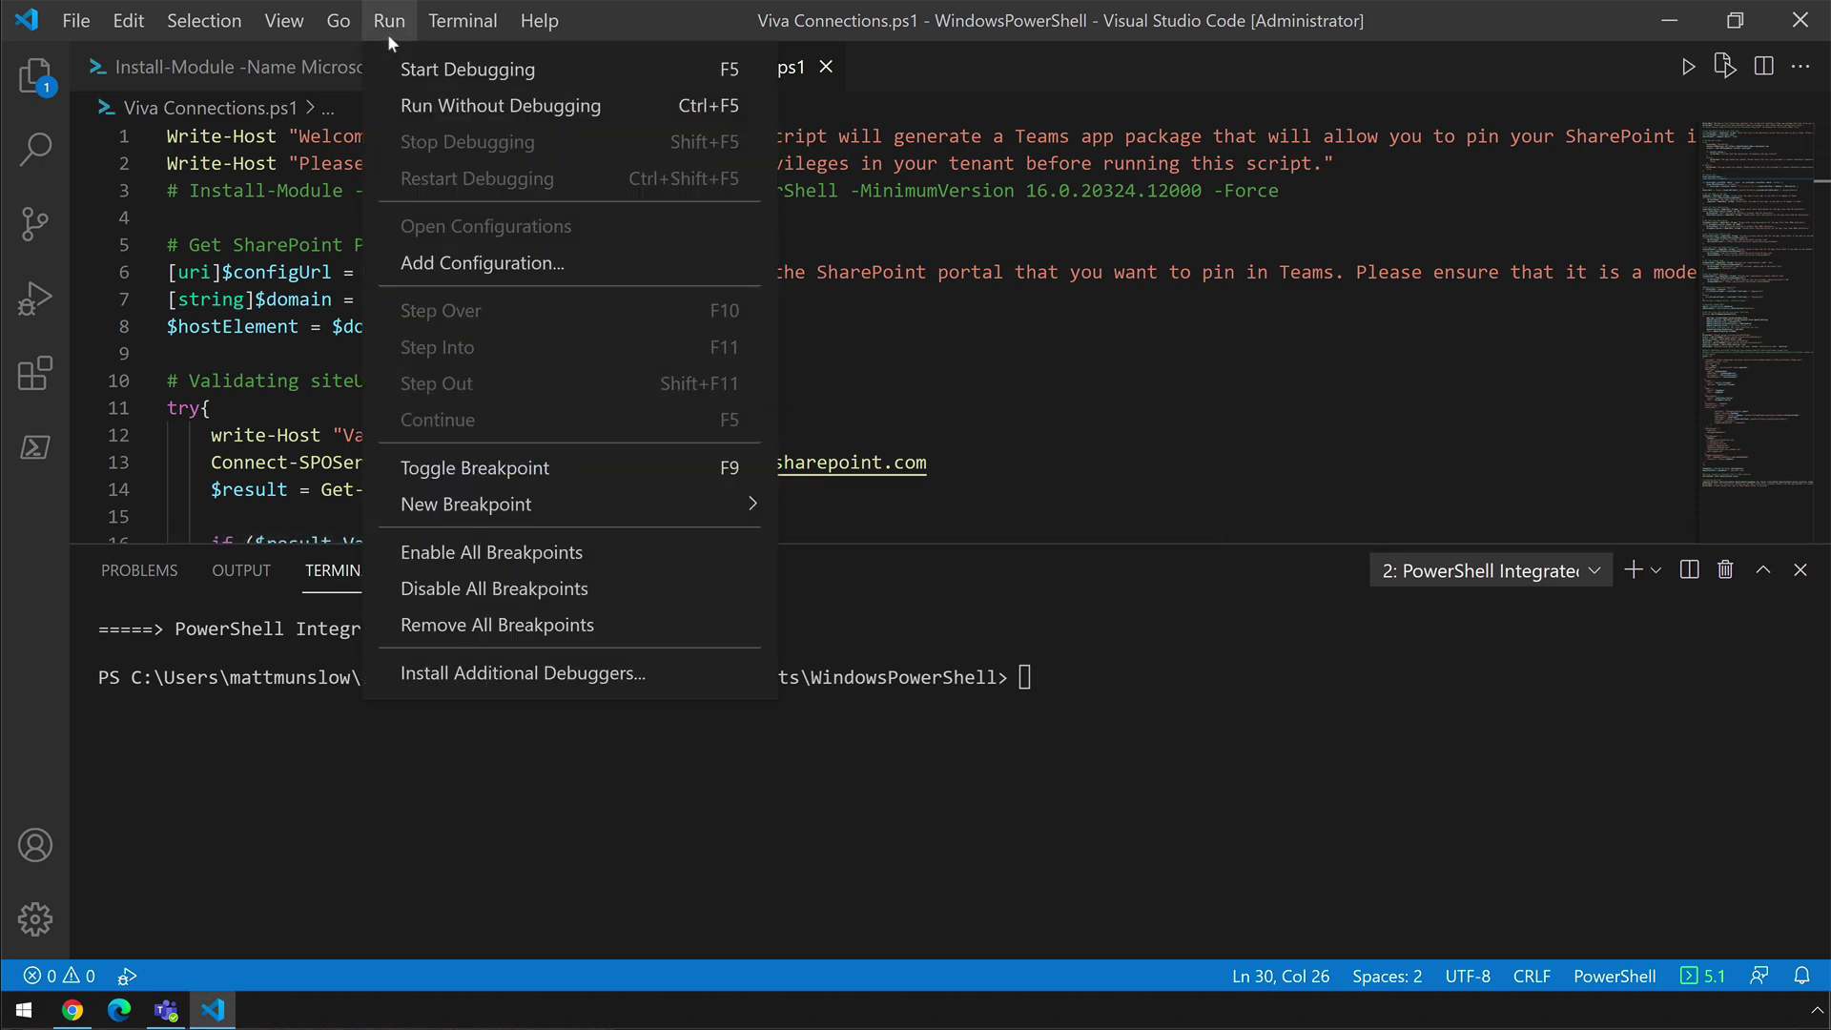
click(412, 103)
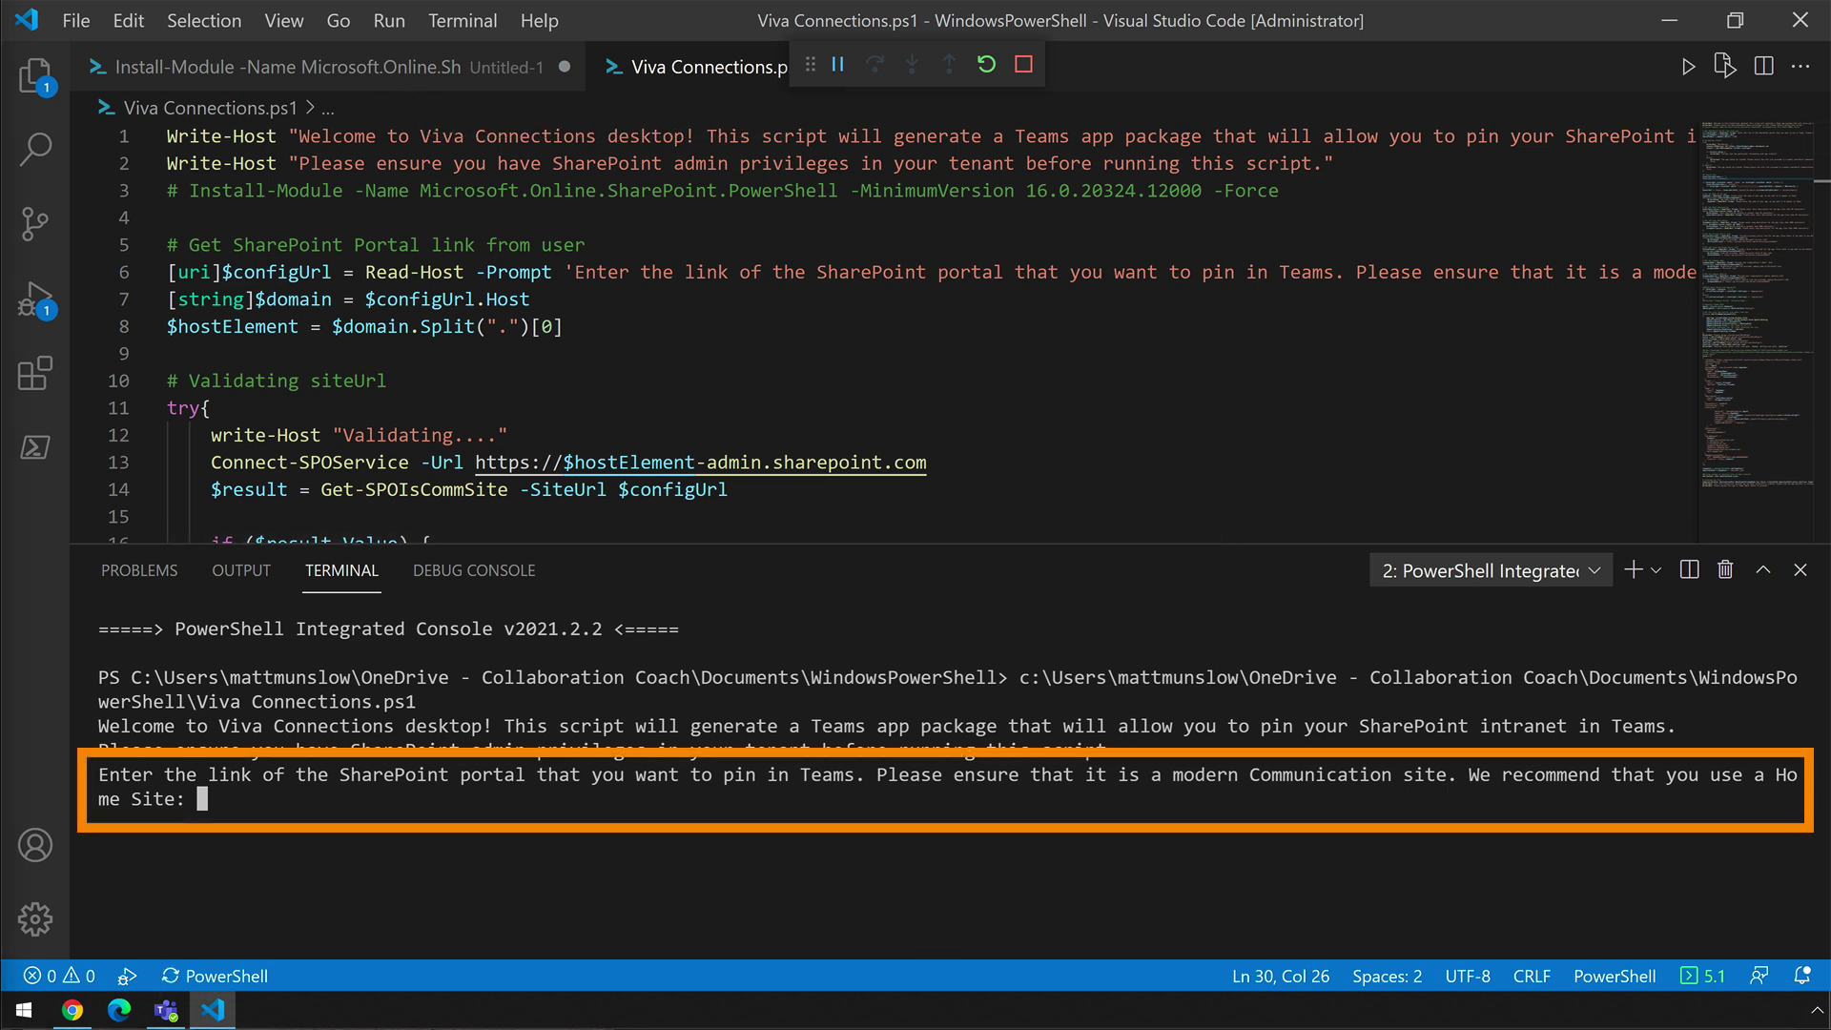
text(https://collaborationcoach2.sharepoint.com/)
key(Return)
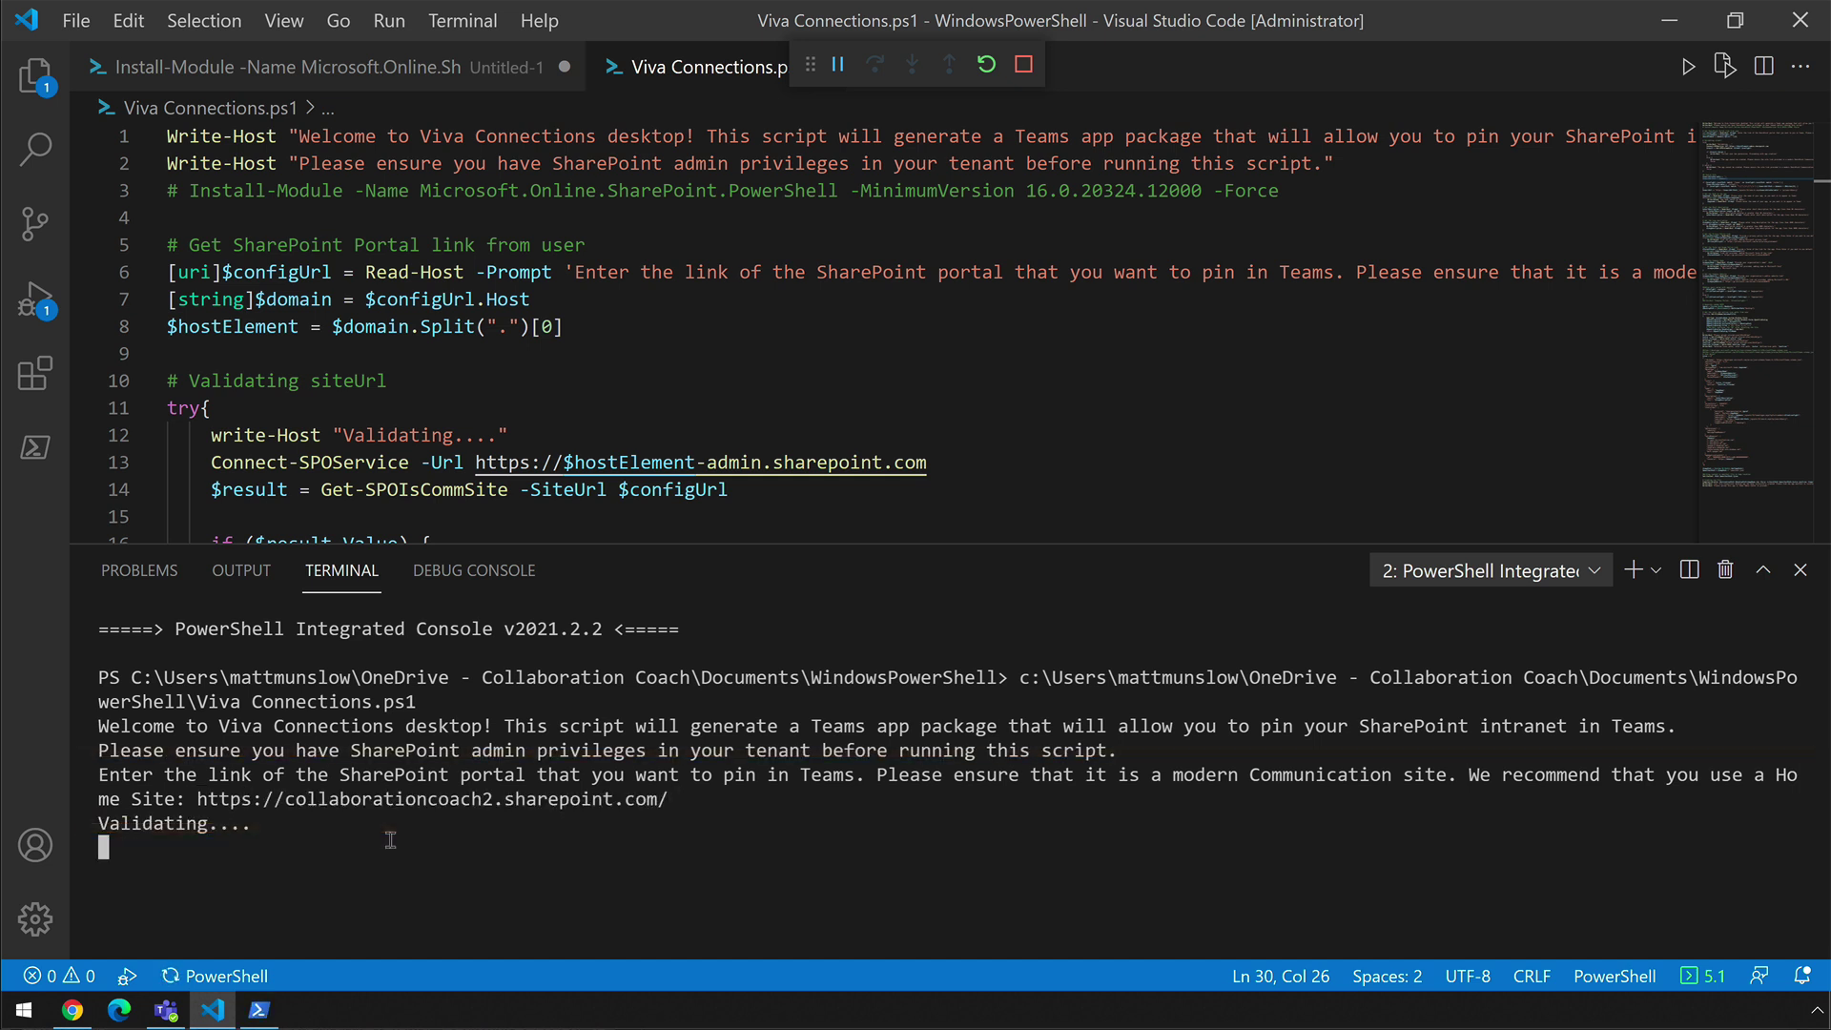
- Bring up the Microsoft sign-in window and sign in with the admin account's e-mail and password
click(259, 1012)
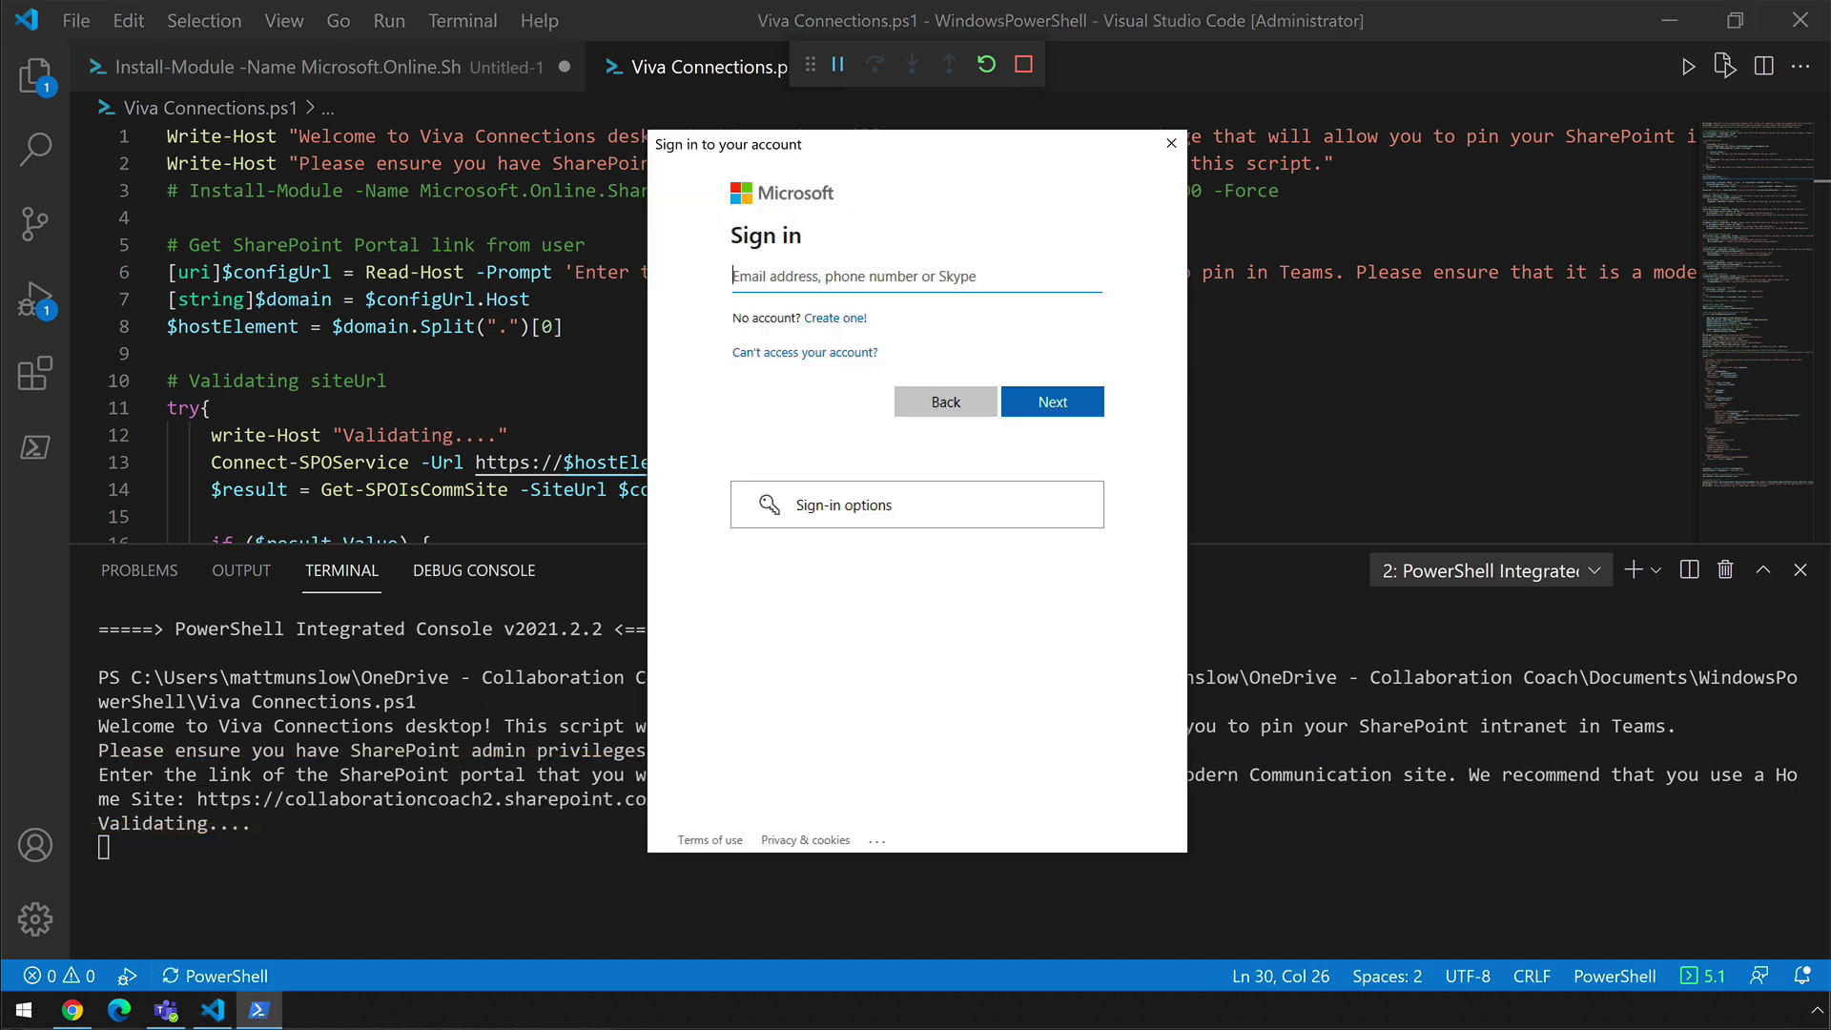
key(ctrl+v)
key(Return)
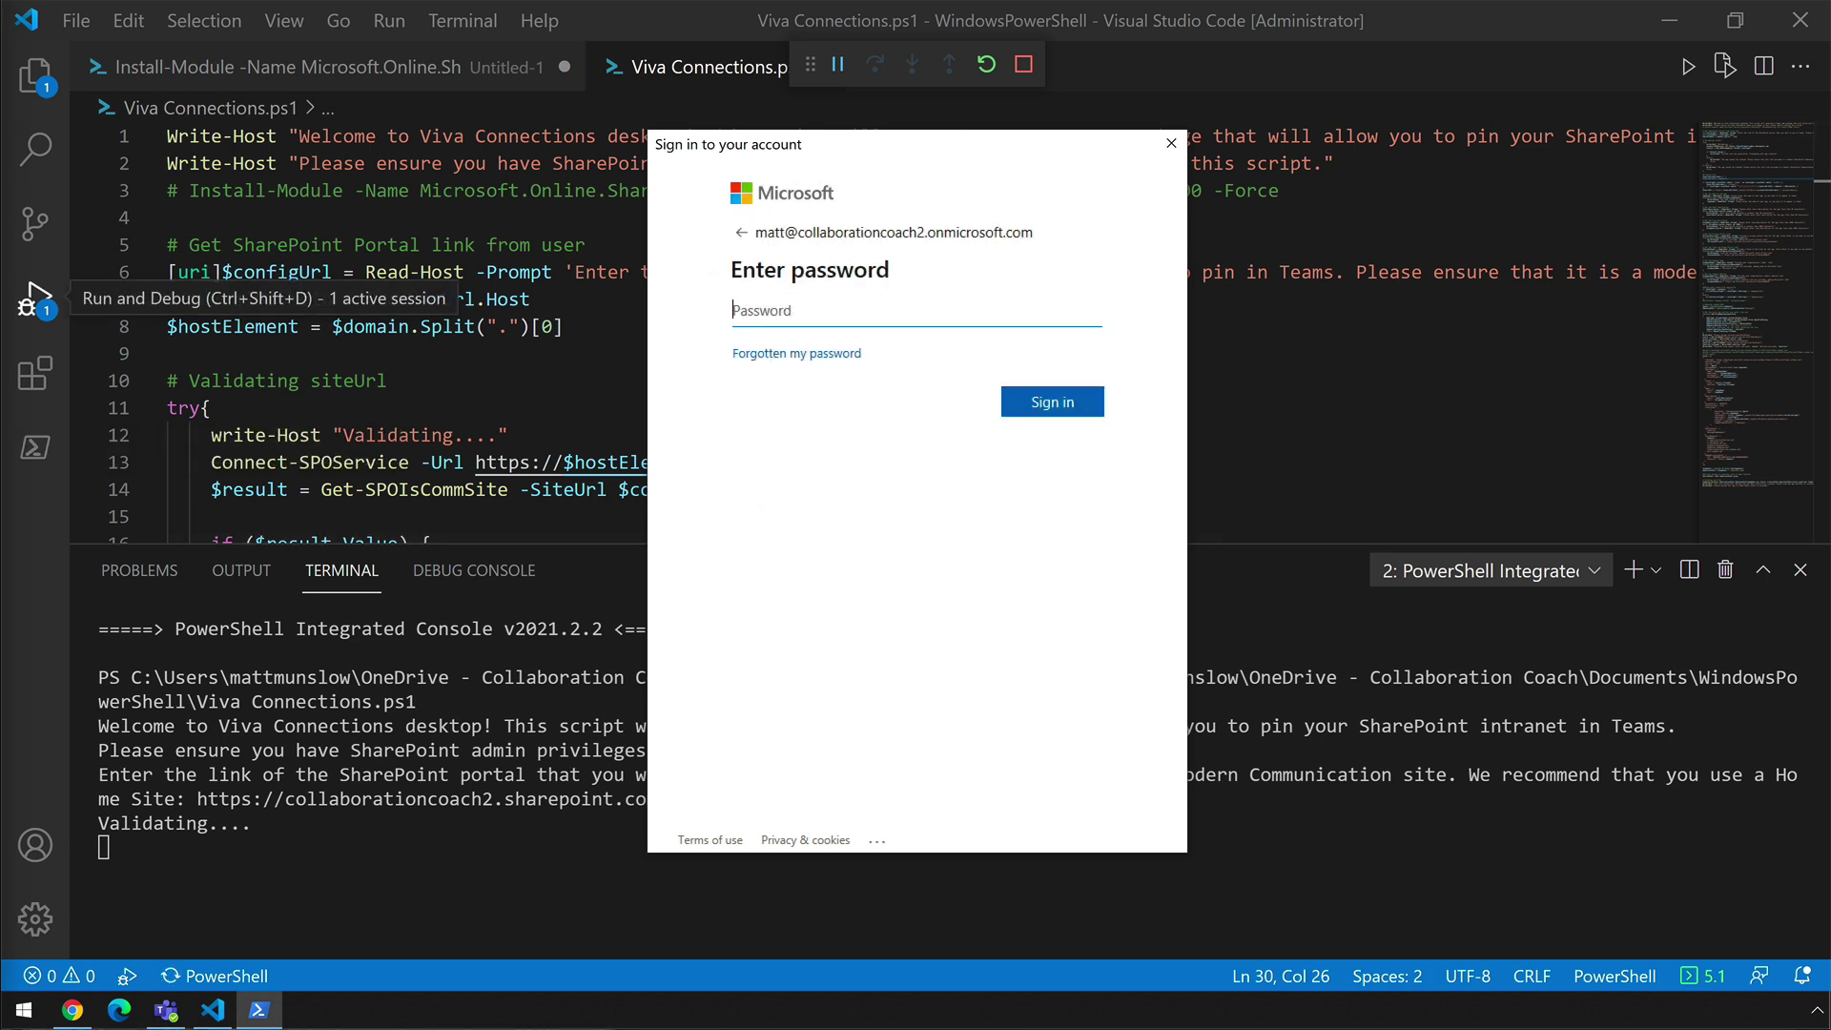
key(ctrl+v)
click(1035, 405)
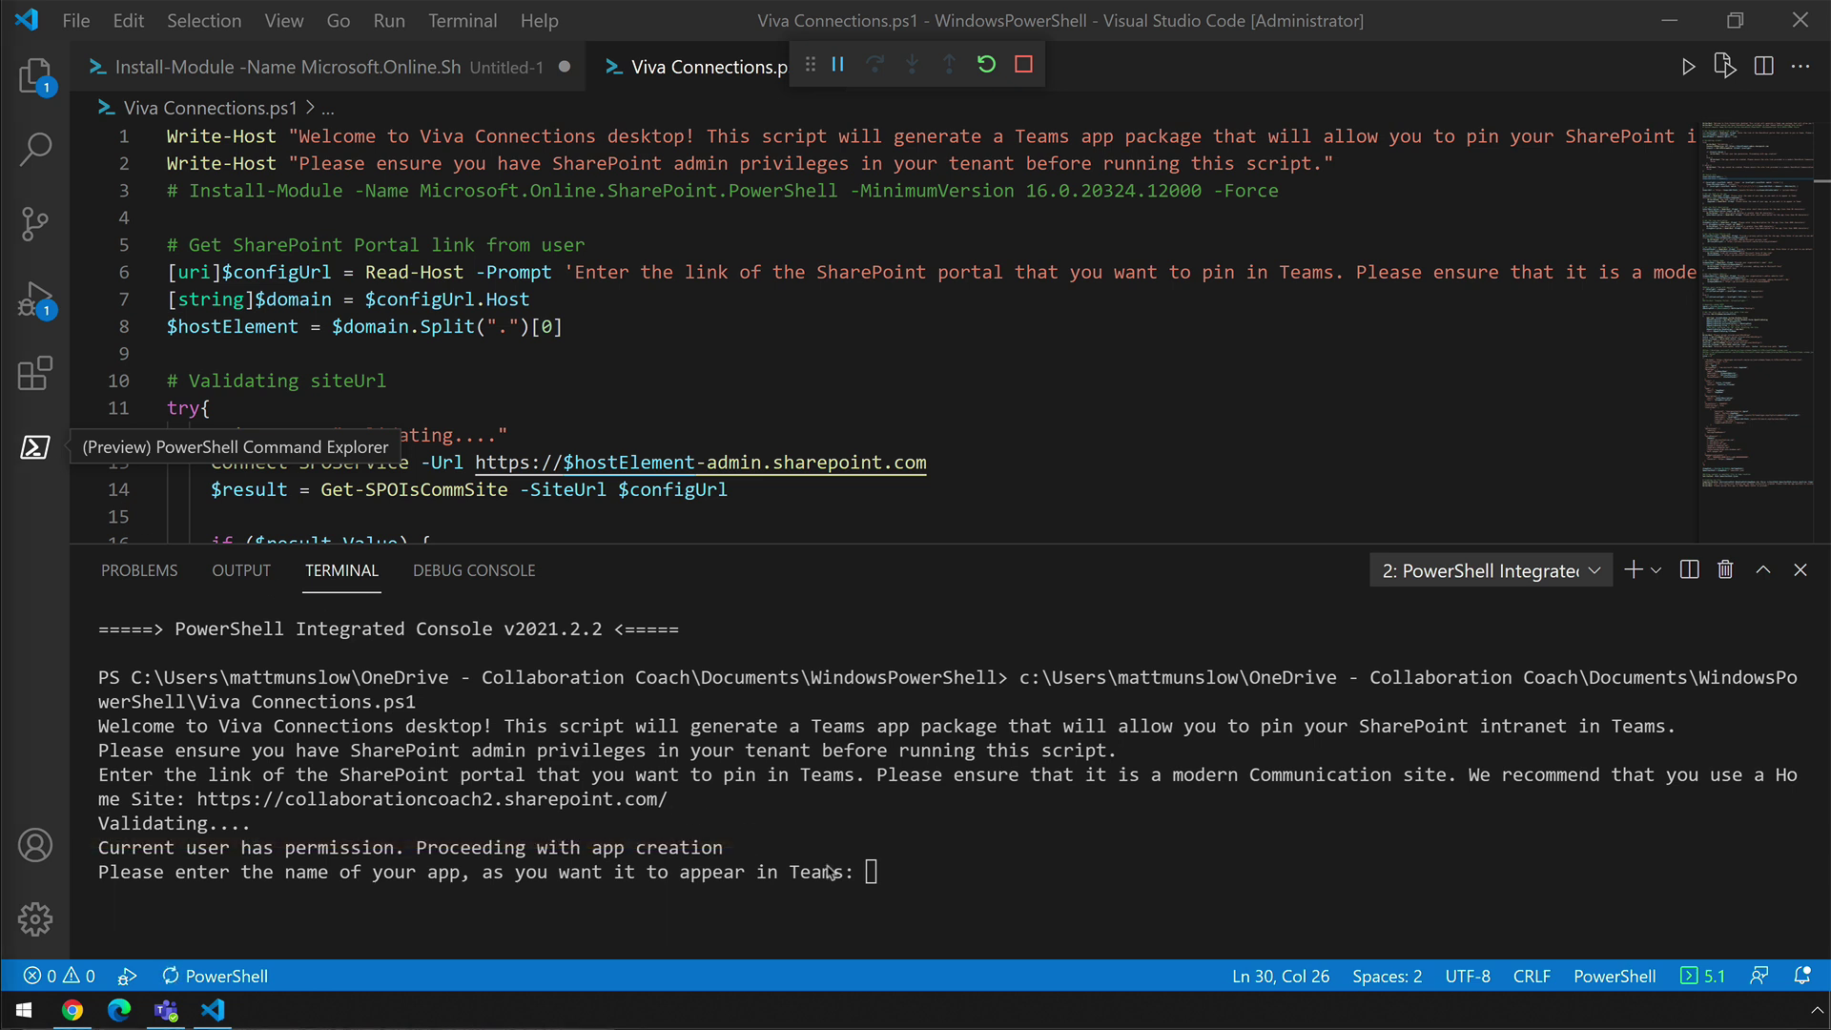
- Name the Teams app Commons and give it the short description "This is the Viva Connections app for Collaboration Coach"
click(892, 866)
text(Commons)
key(Return)
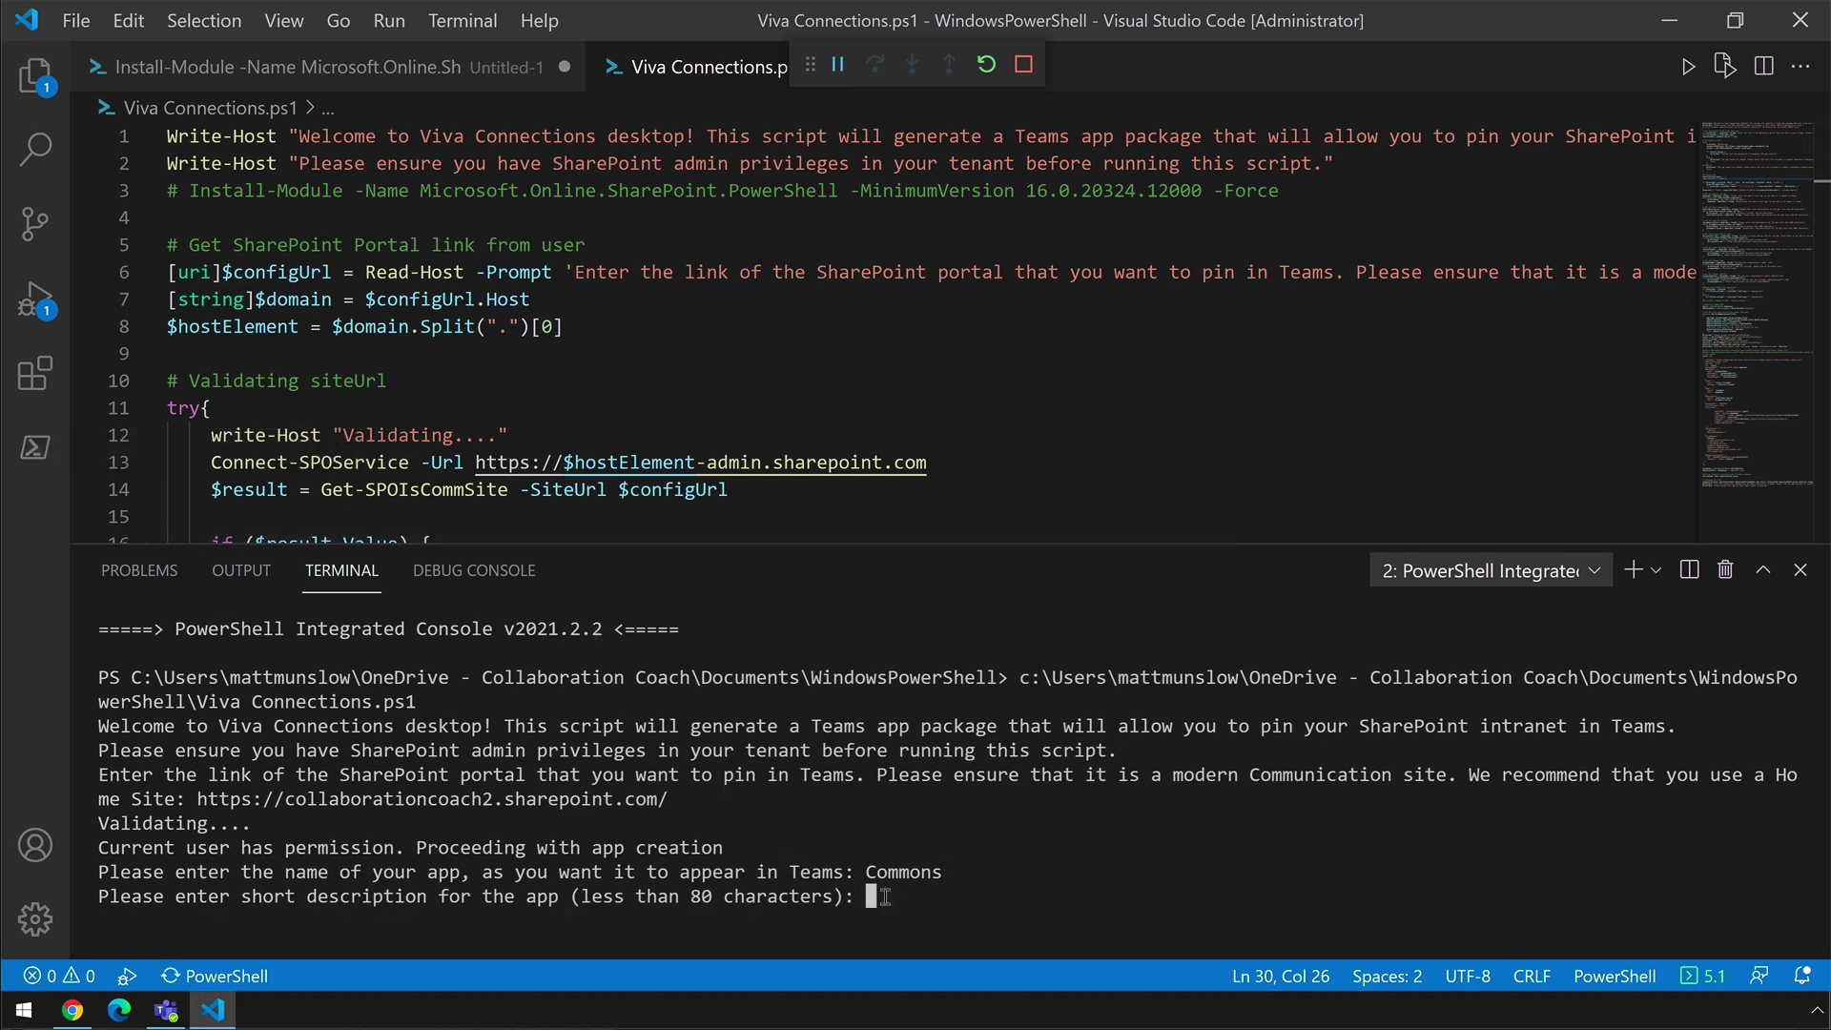
text(This is the Viva Connections app for Collaboration Coach)
key(Return)
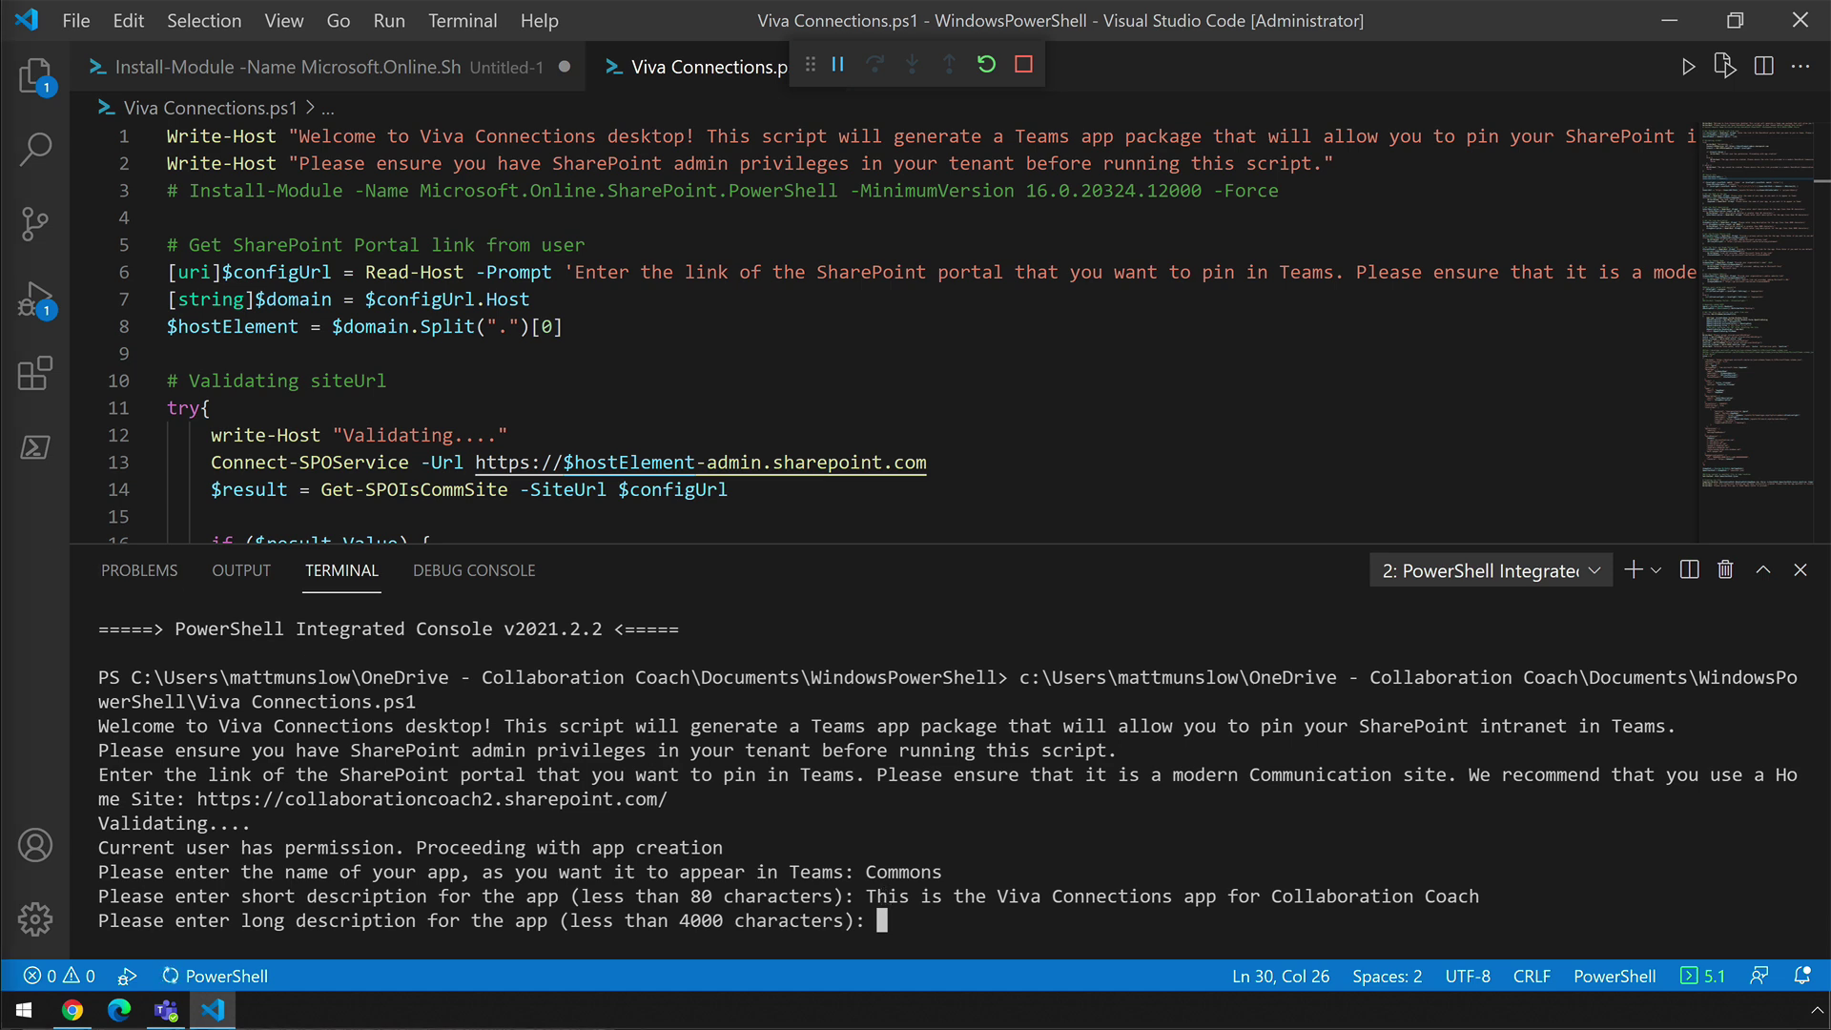
text(This is the Viva Connections app that will add our SharePoint intranet 'The Commons' in the Teams.)
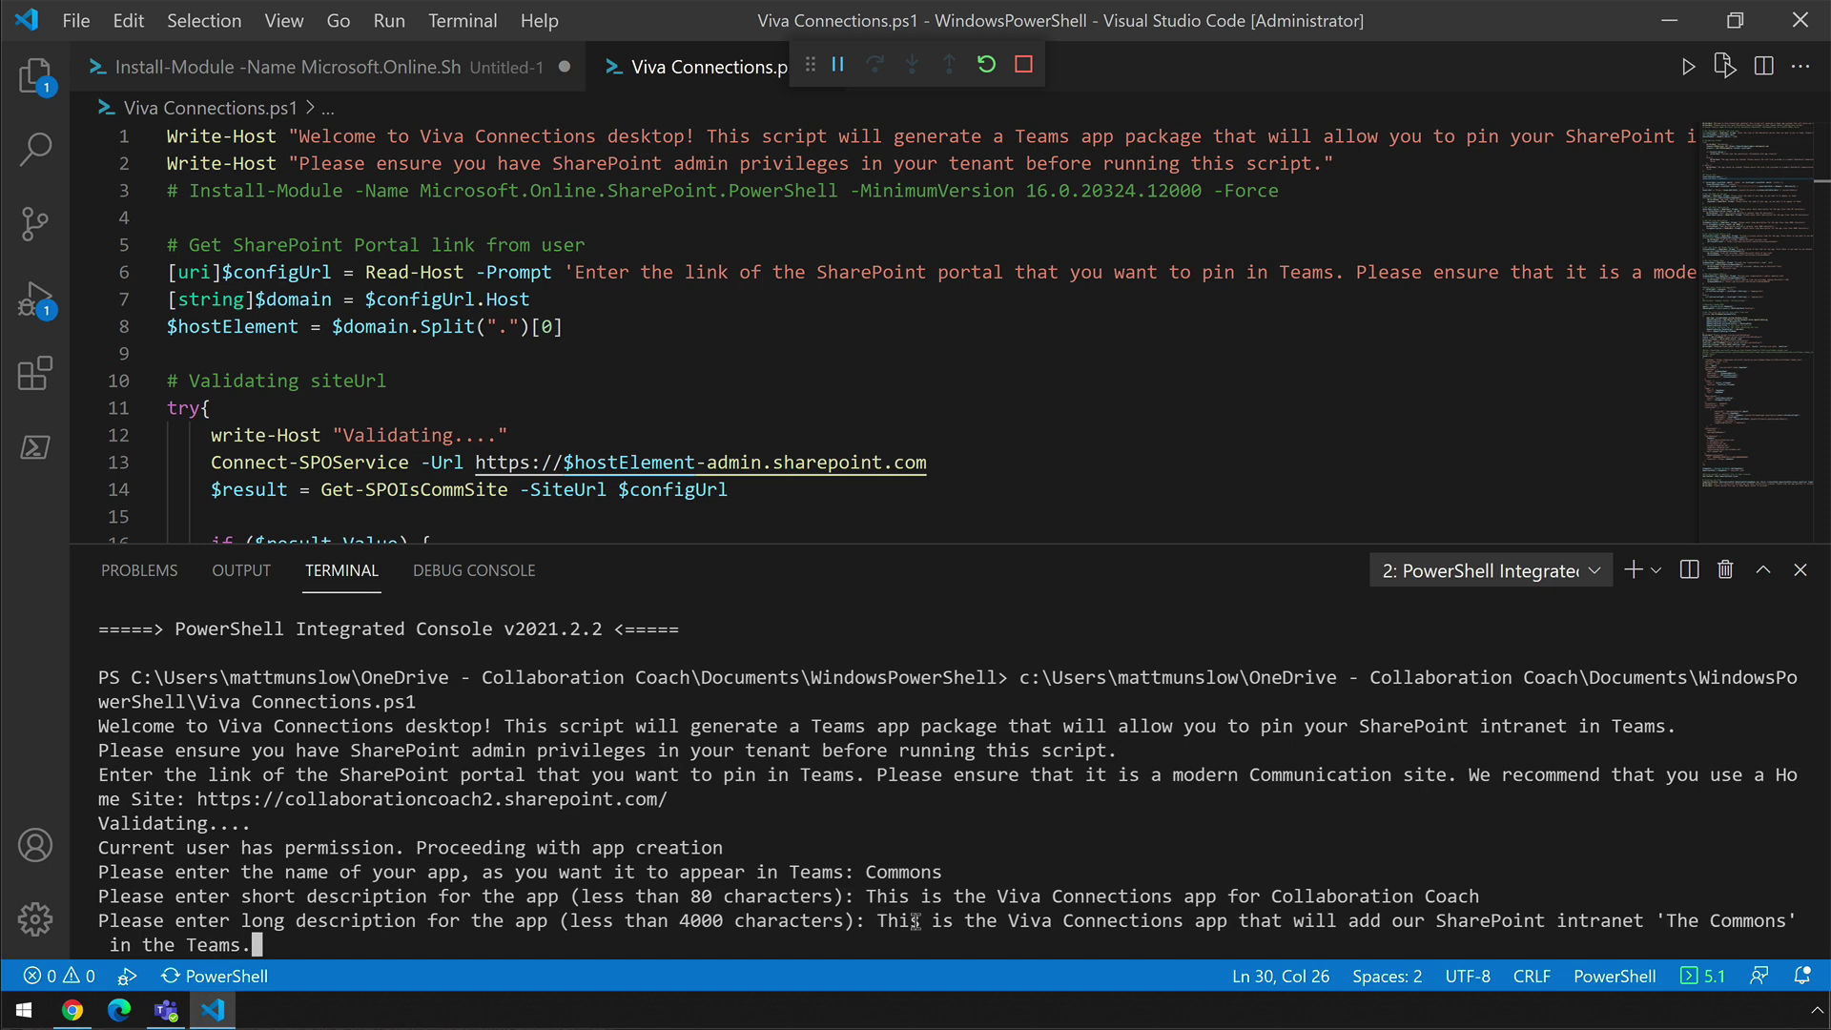
key(Return)
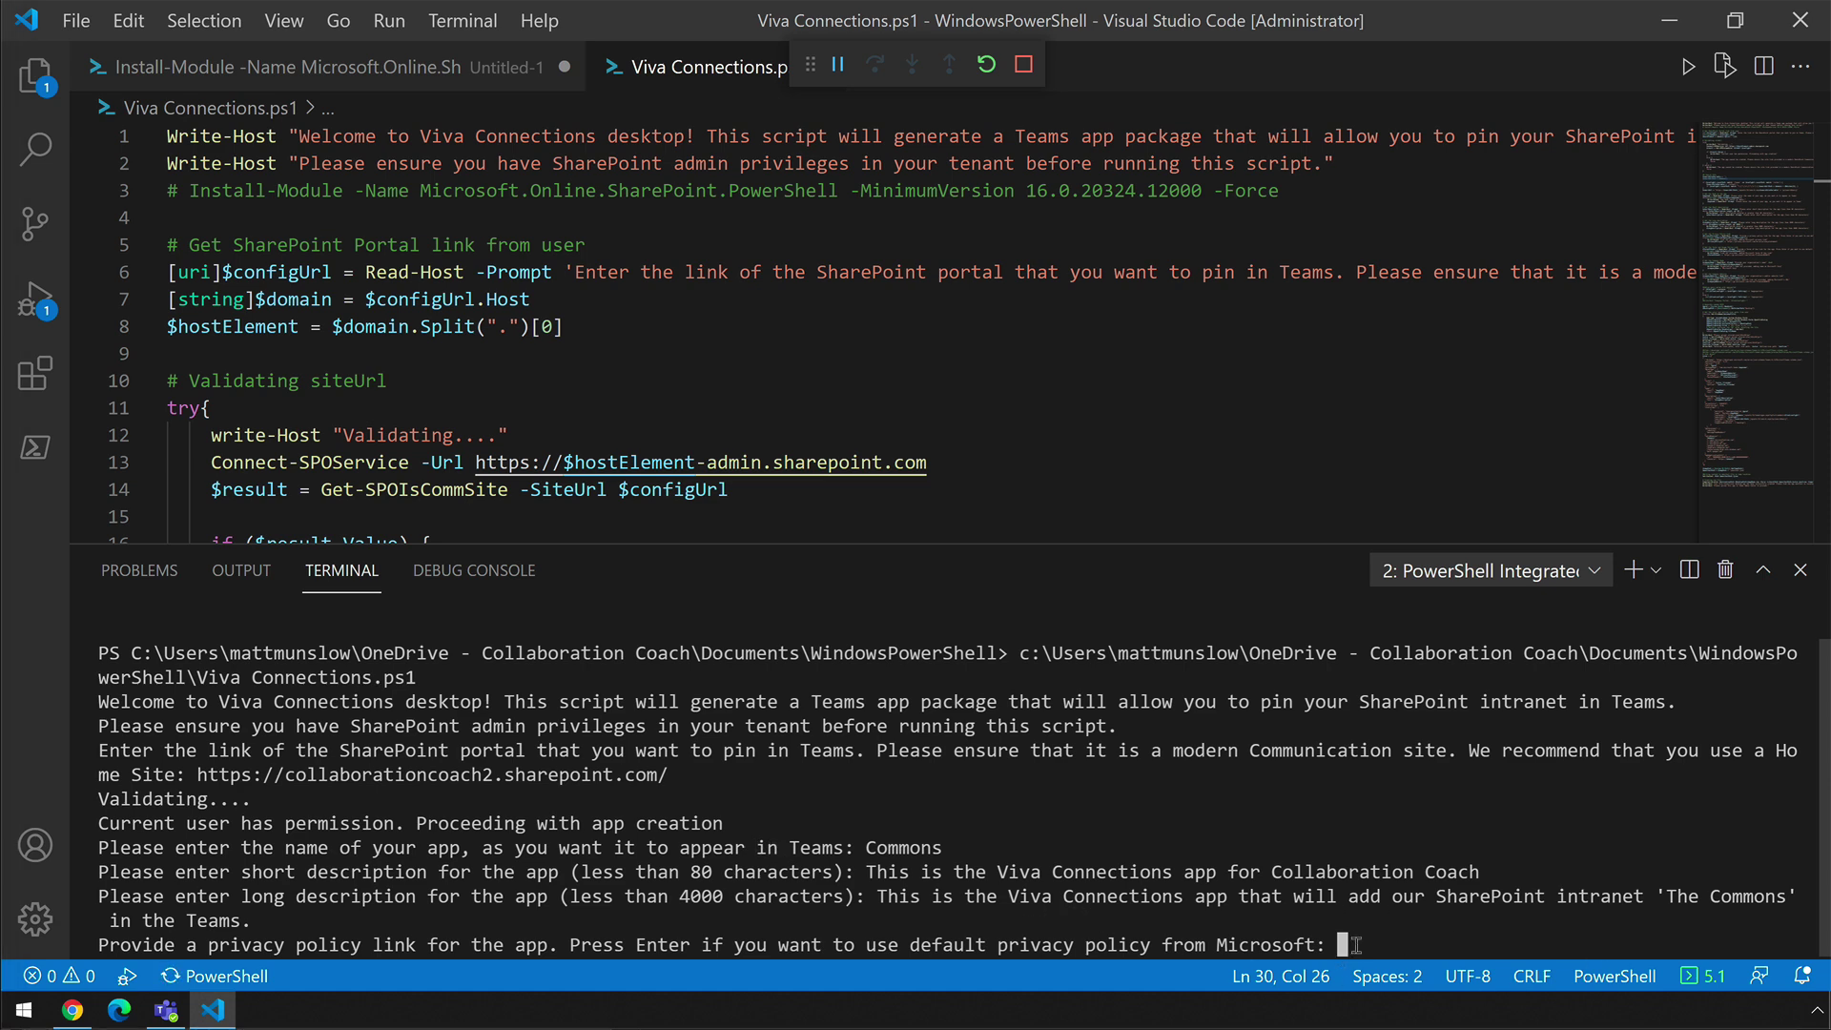
text(https://www.collaboration.coach/p/privacy)
key(Return)
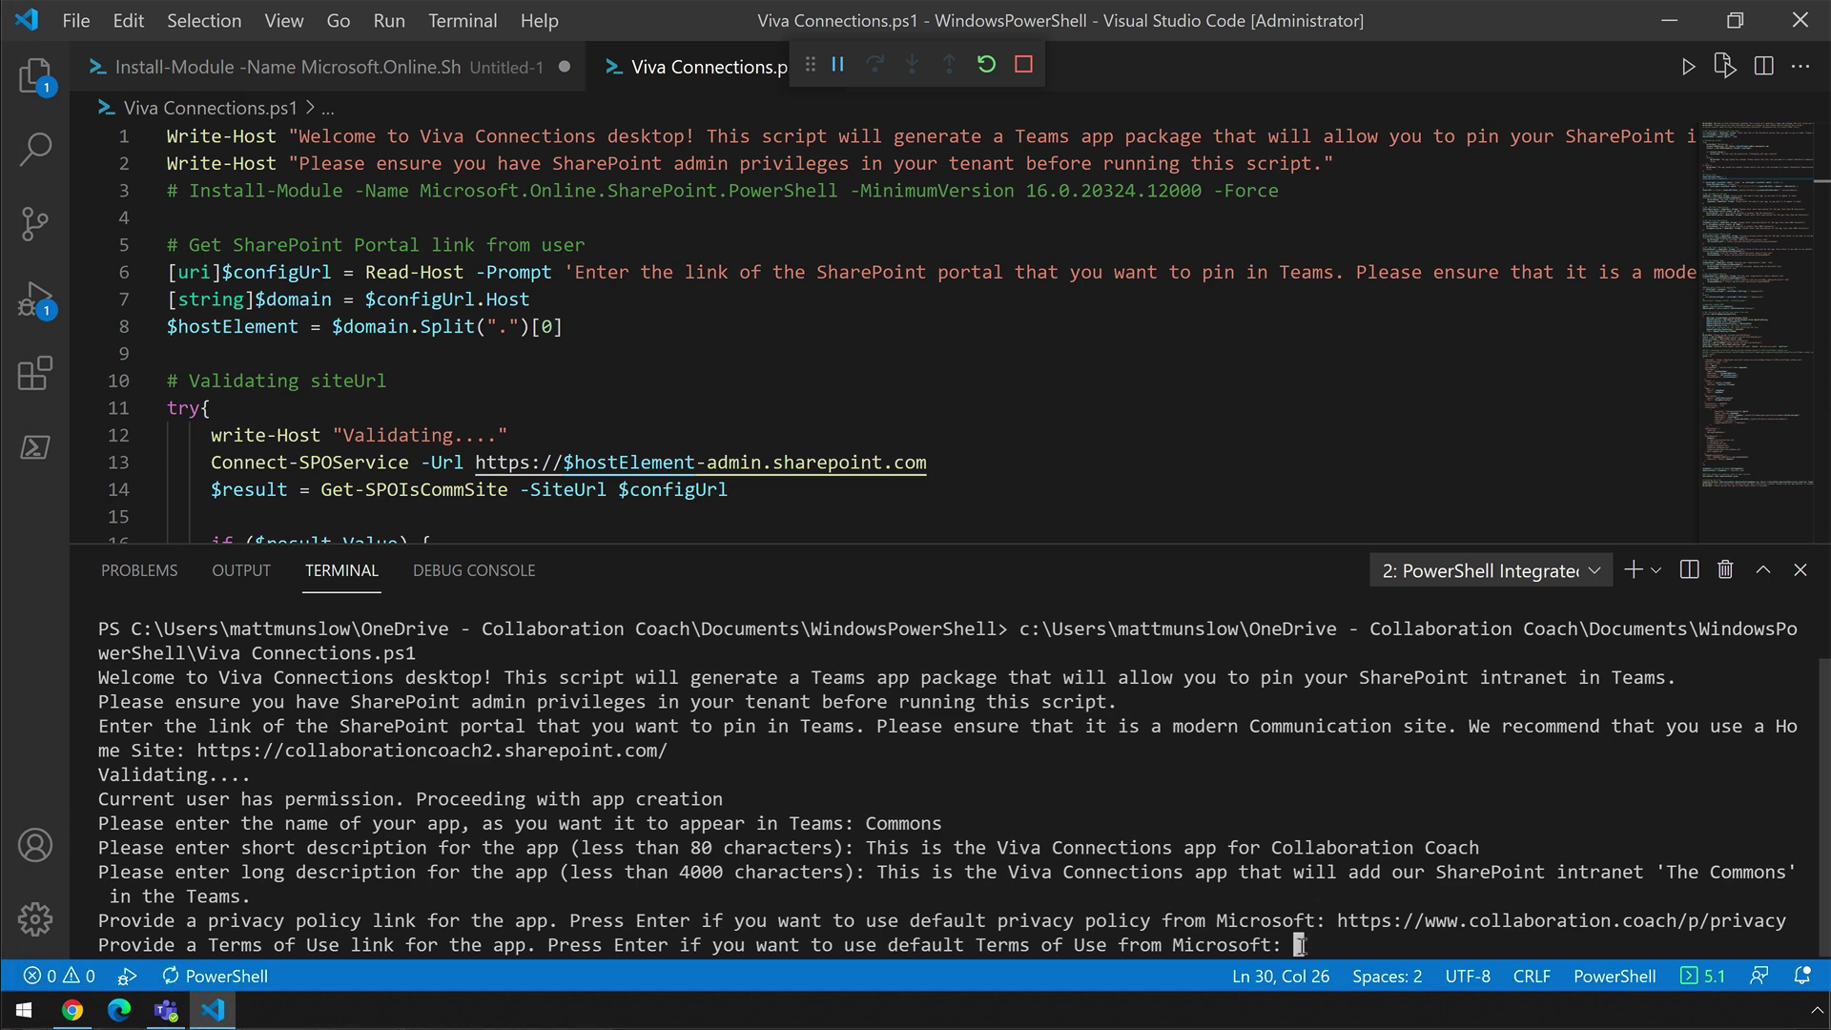
text(https://www.collaboration.coach/p/terms)
key(Return)
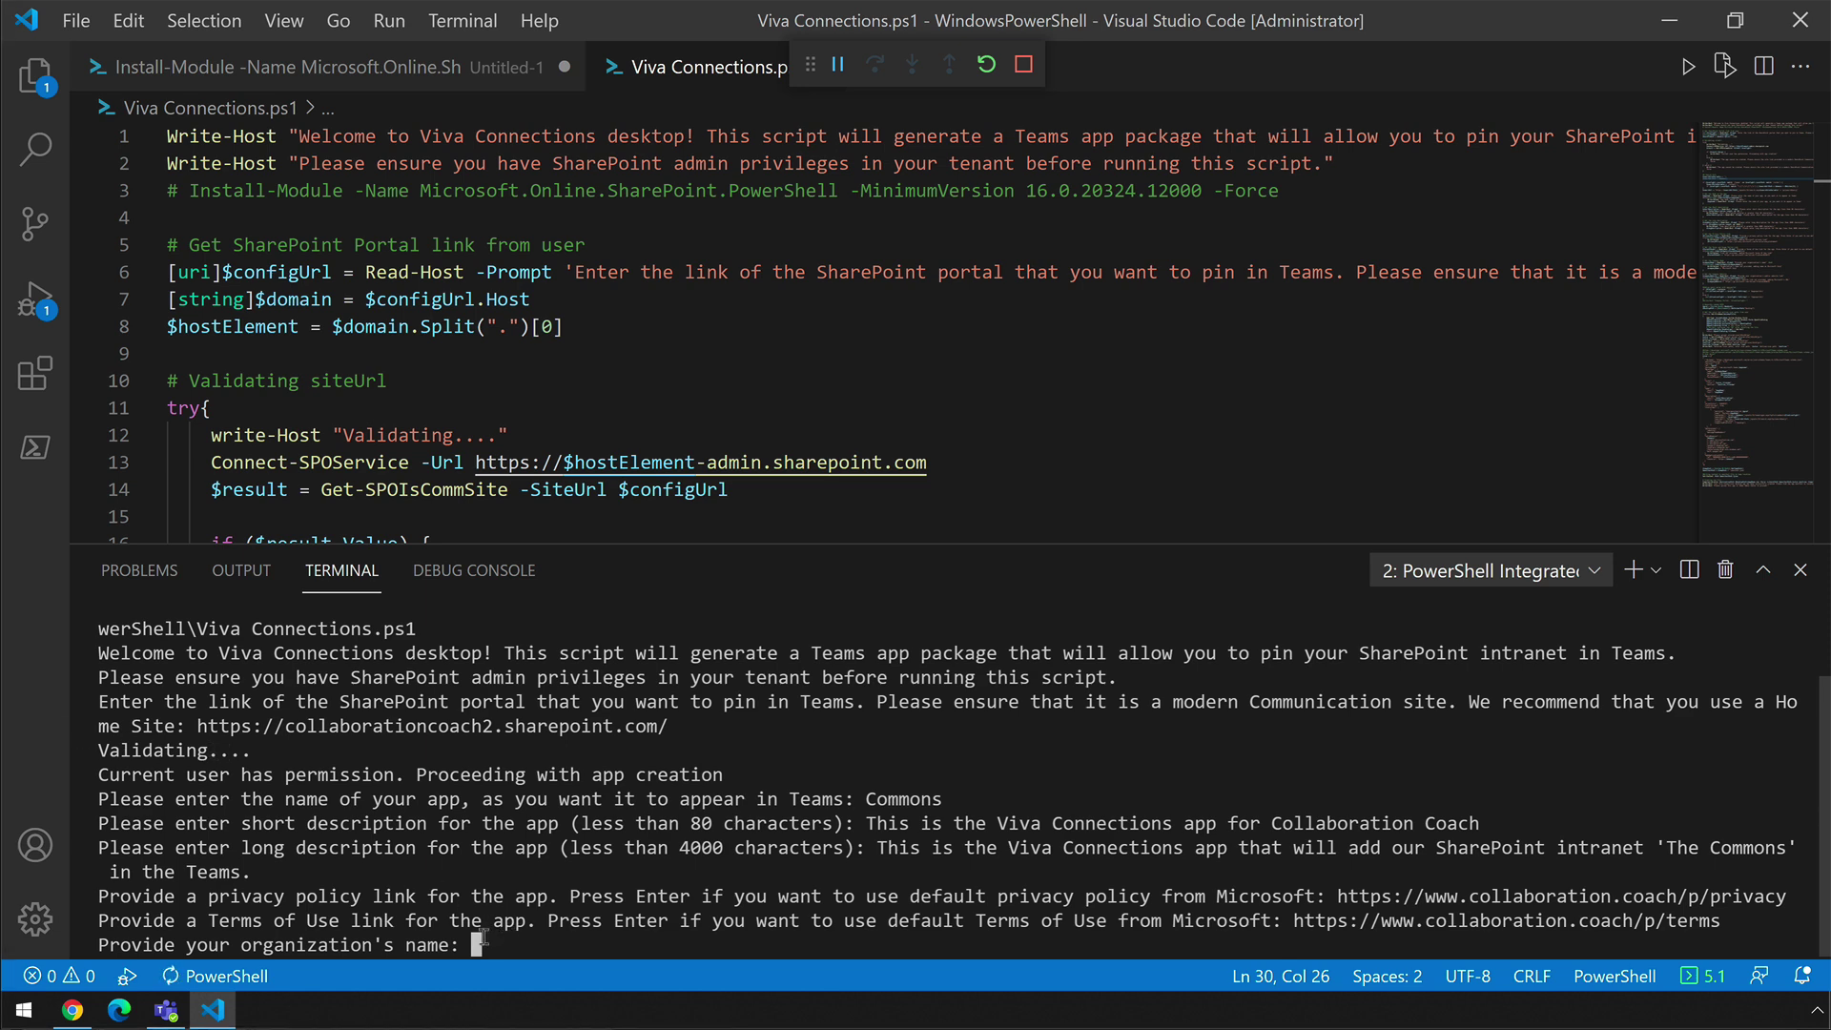
text(Collaboration Coach)
key(Return)
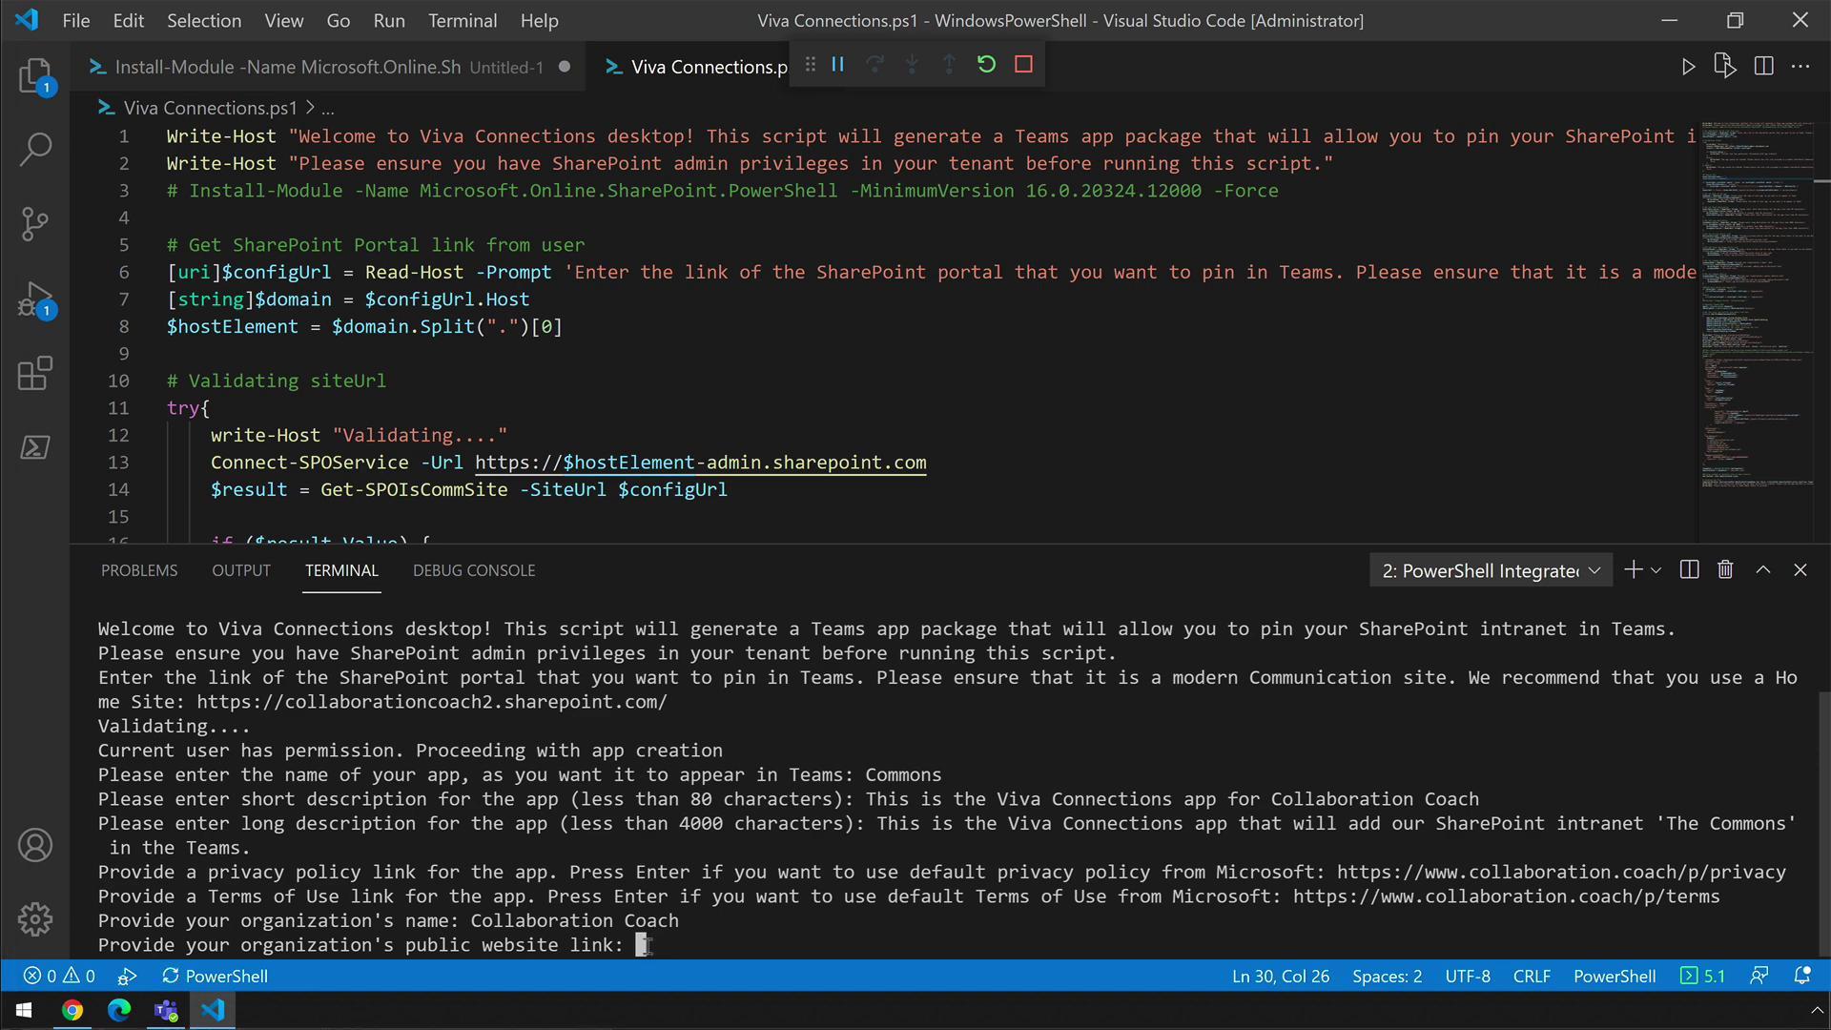
text(https://www.collaboration.coach/)
key(Return)
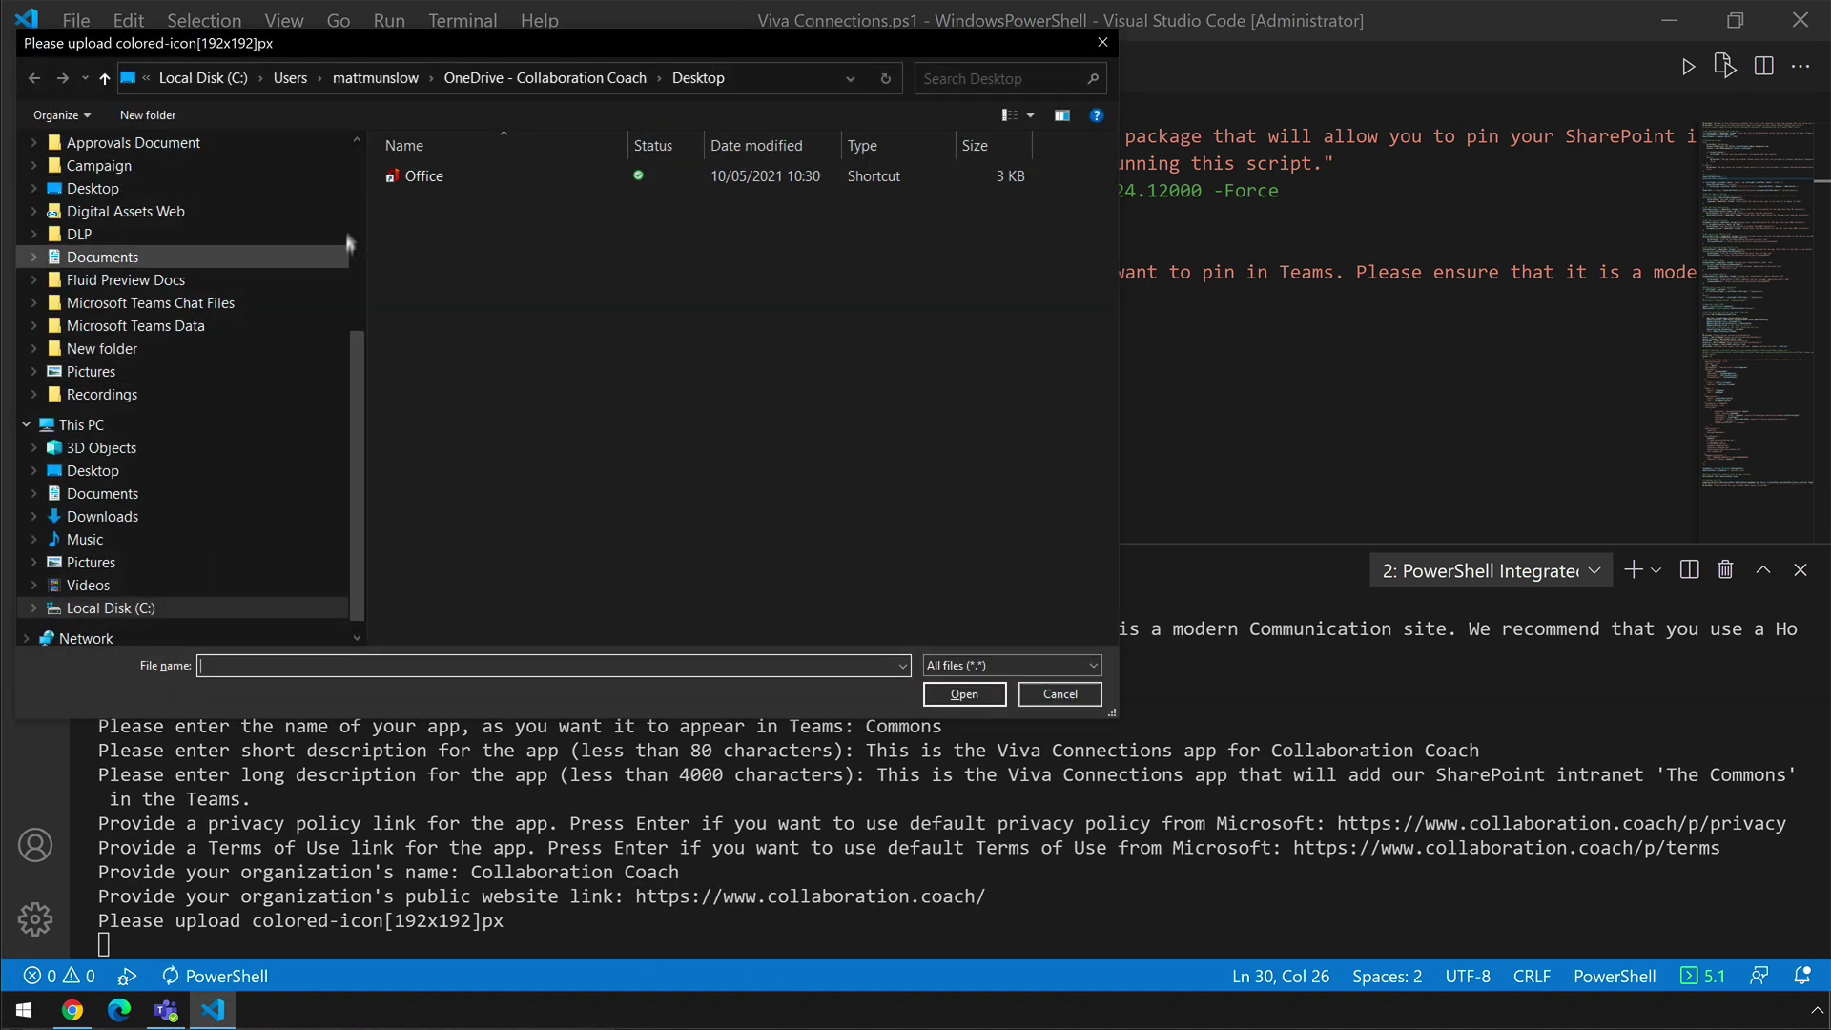
- Choose "Home site colour icon 192x192" from Downloads > Icons as the app's colored icon
scroll(344, 220, up, 5)
scroll(53, 515, down, 5)
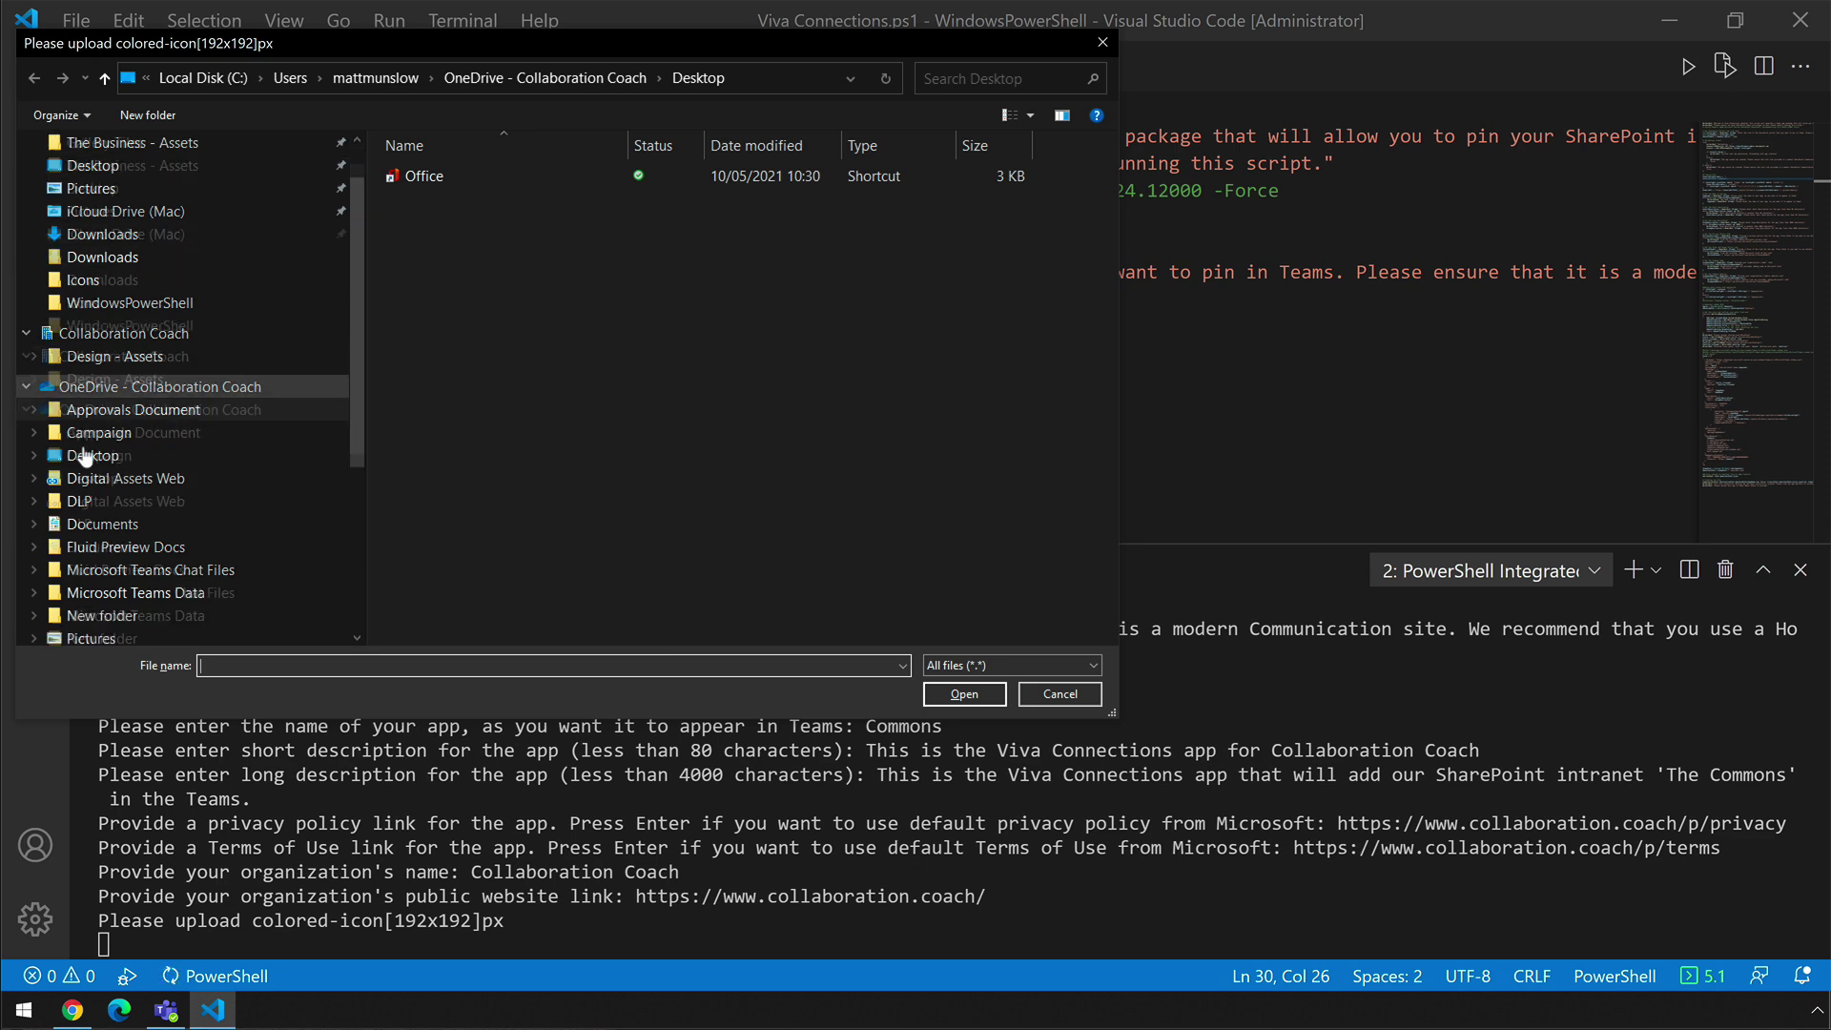
click(95, 448)
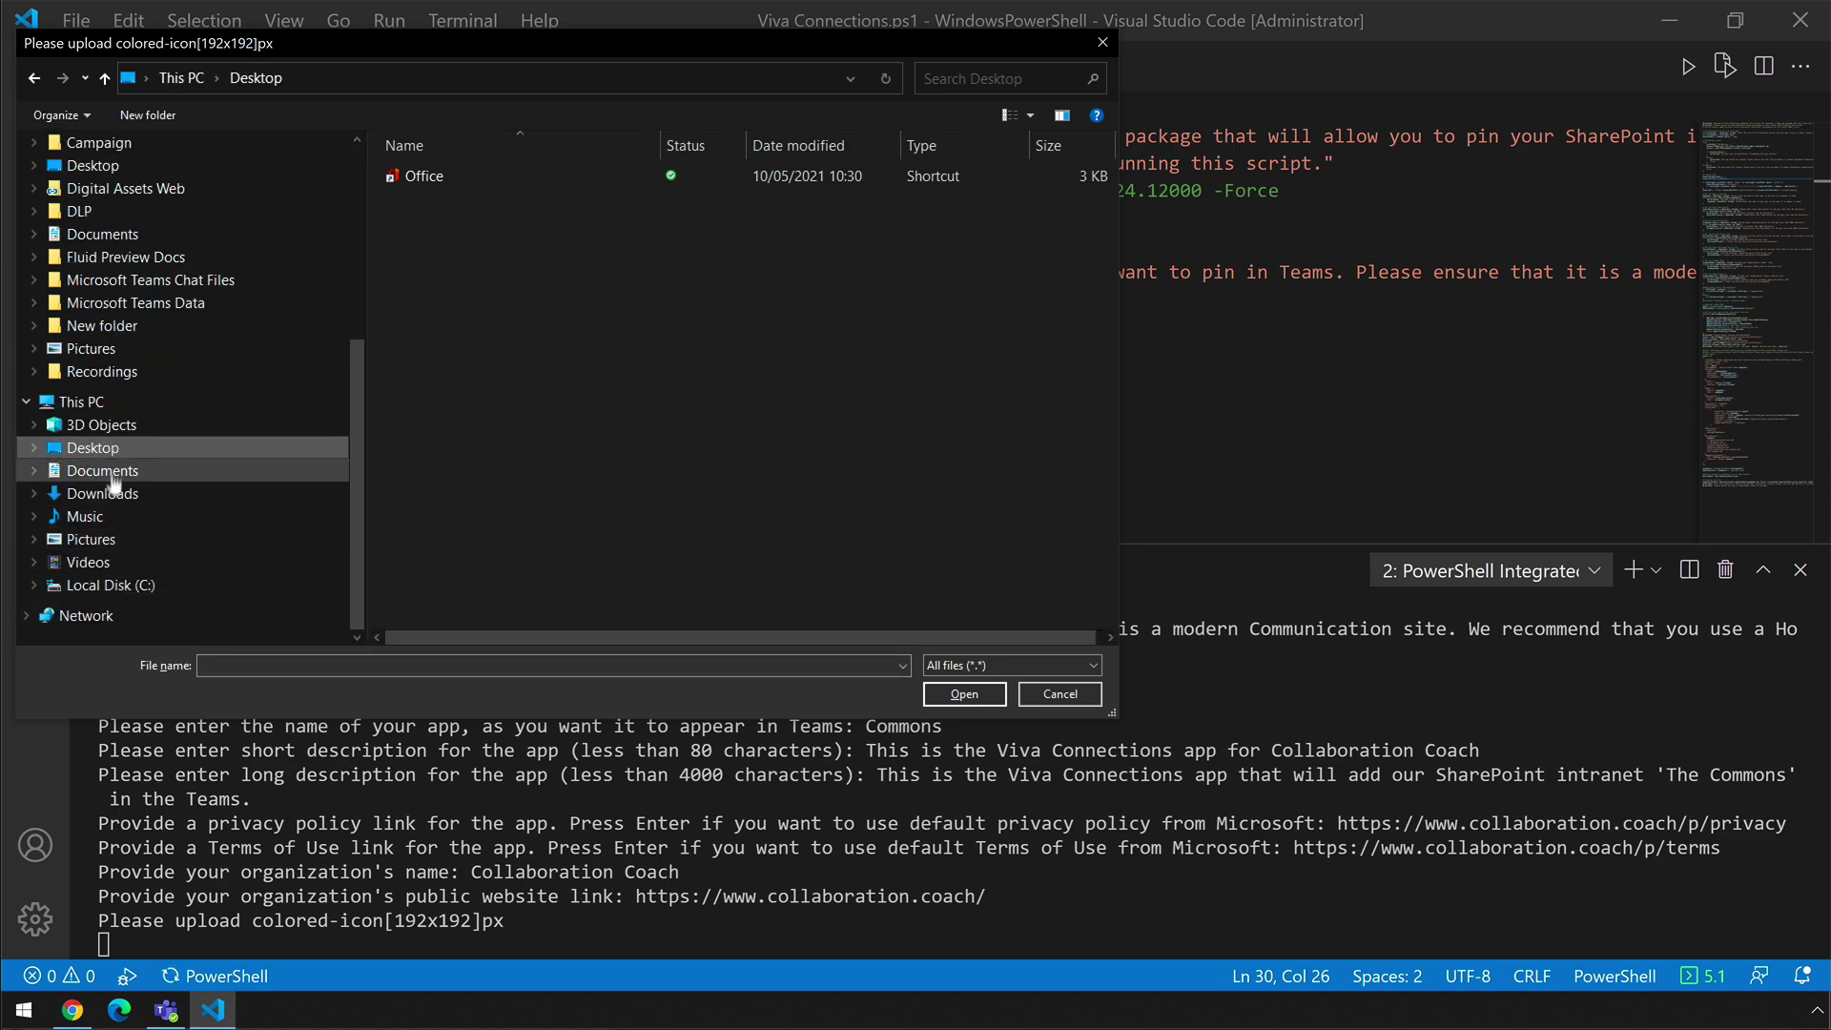
click(104, 502)
double_click(434, 216)
click(446, 196)
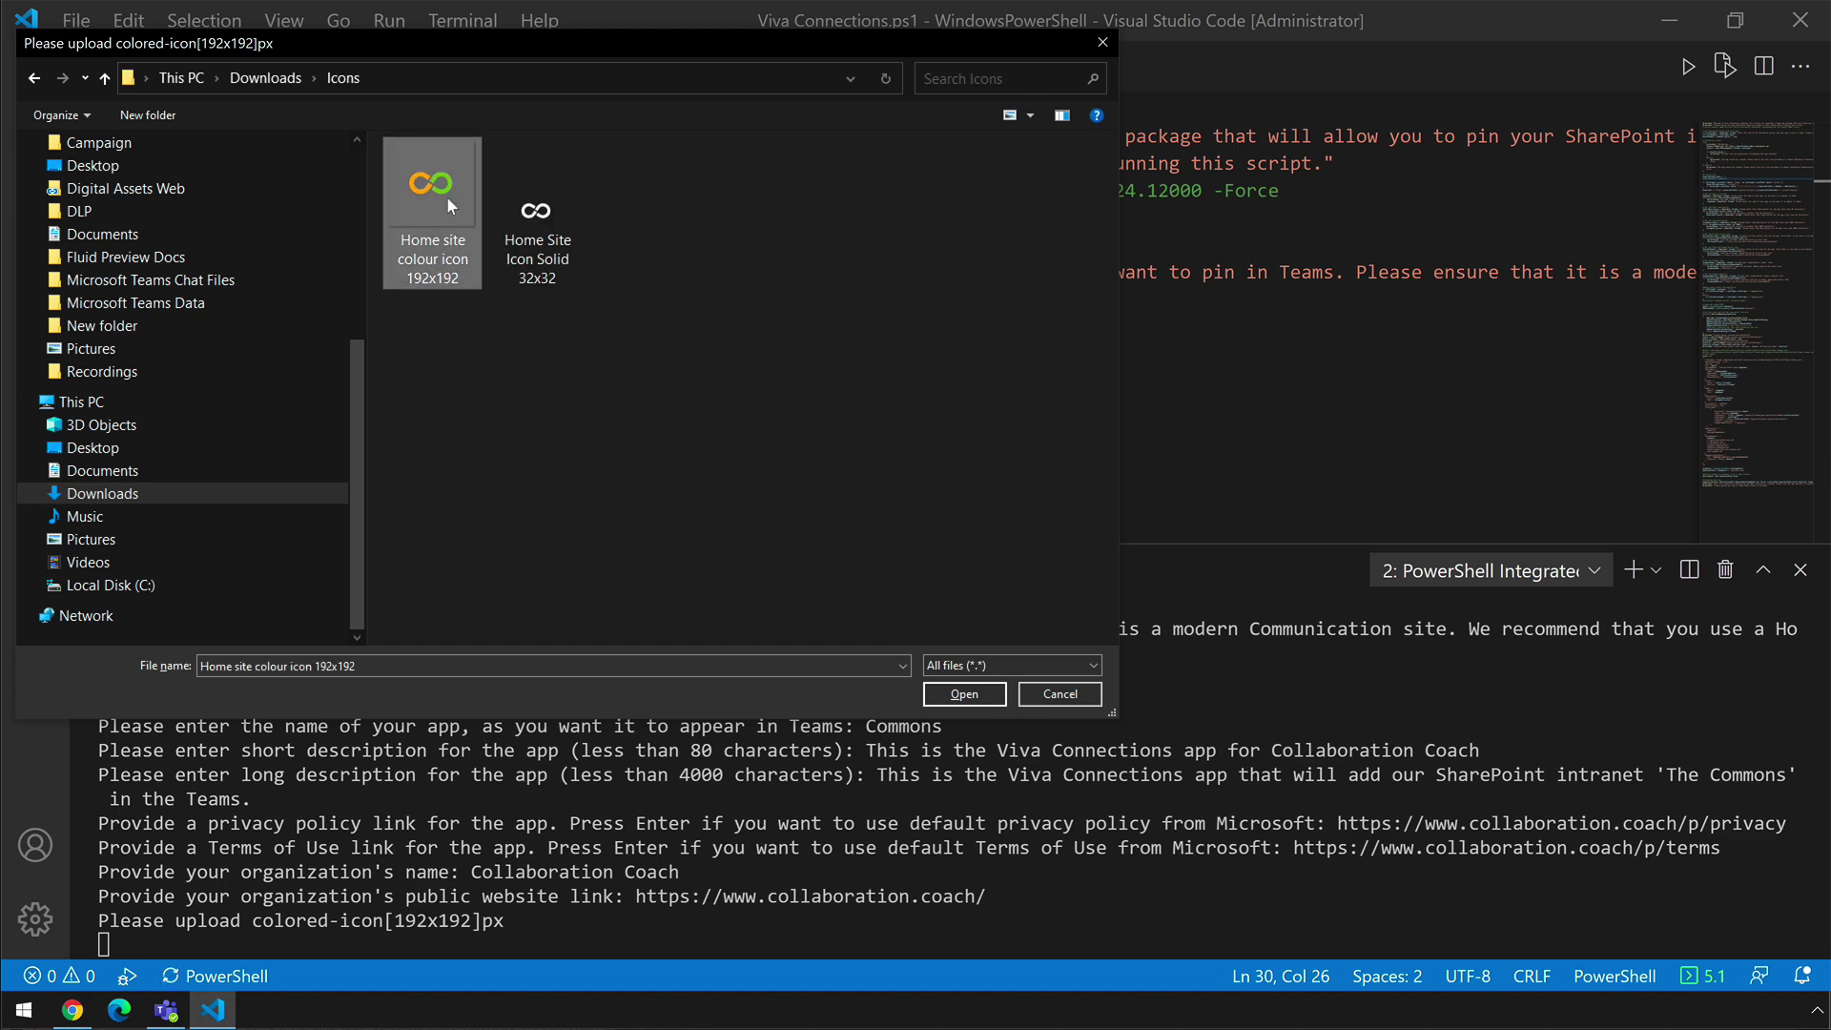
click(963, 695)
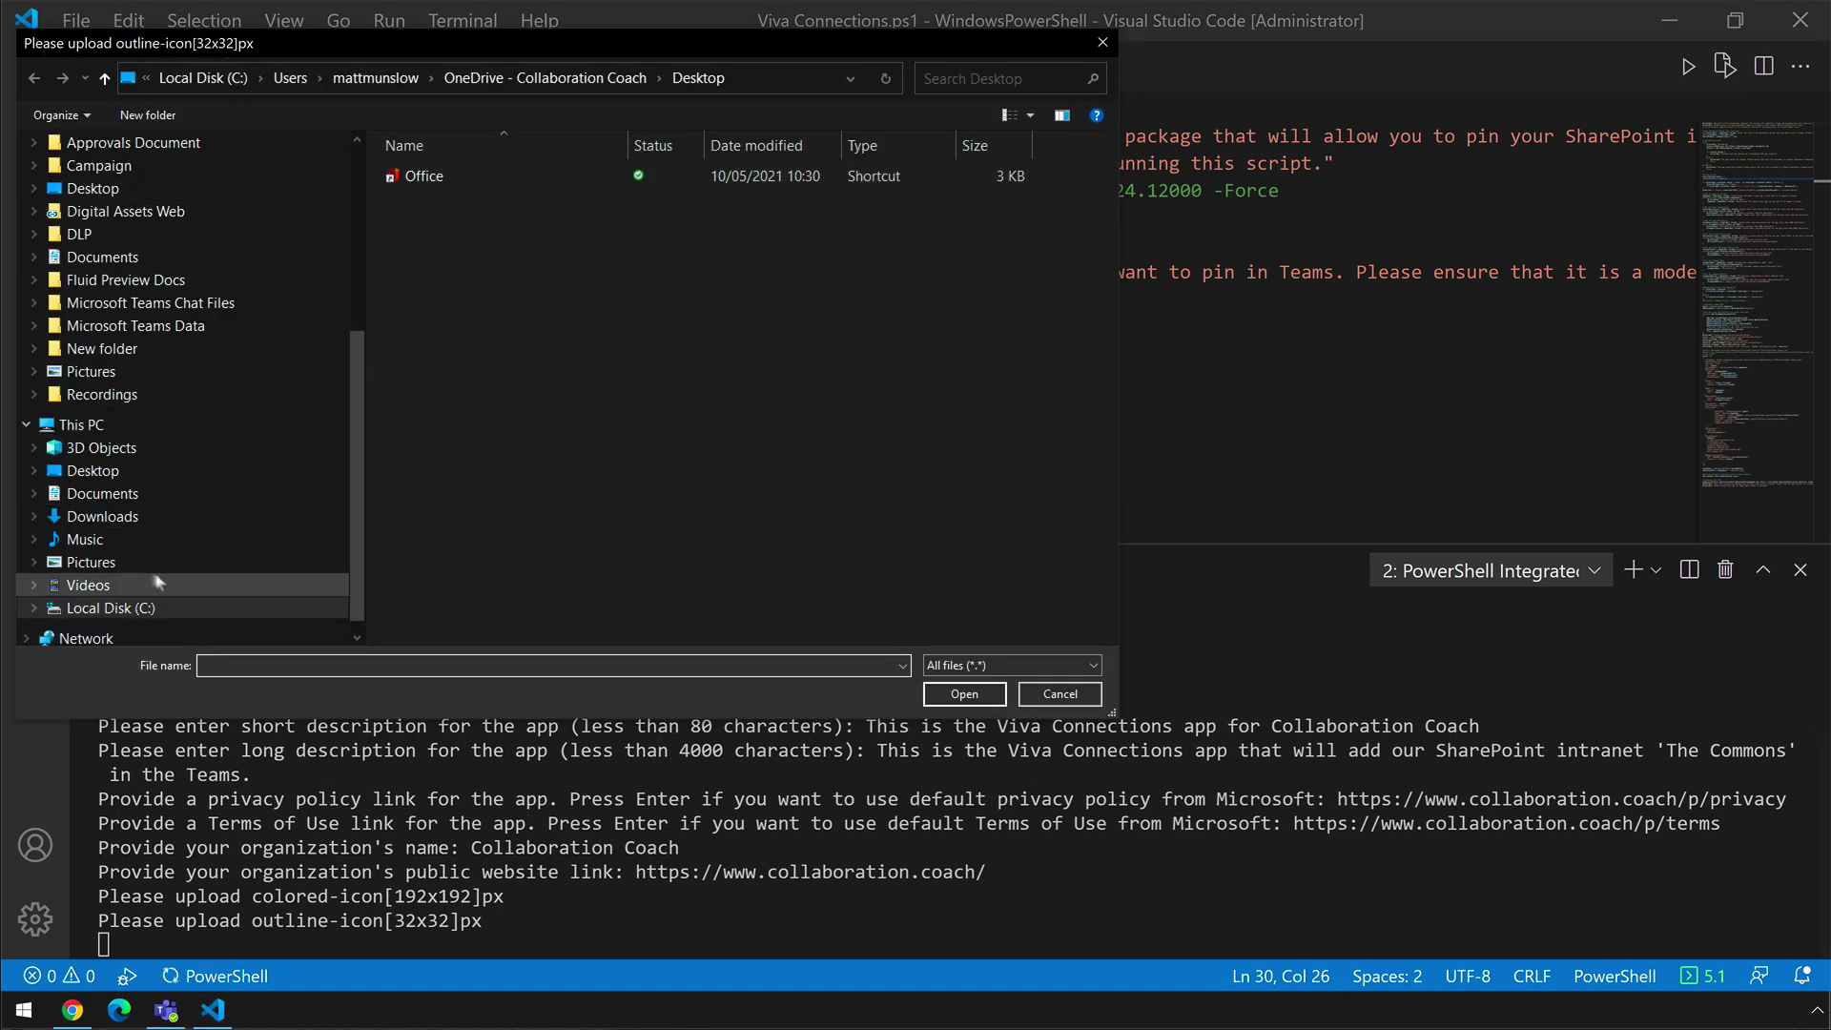
- Choose "Home Site Icon Solid 32x32" from Downloads > Icons as the app's outline icon
click(103, 515)
double_click(426, 218)
click(536, 215)
click(965, 687)
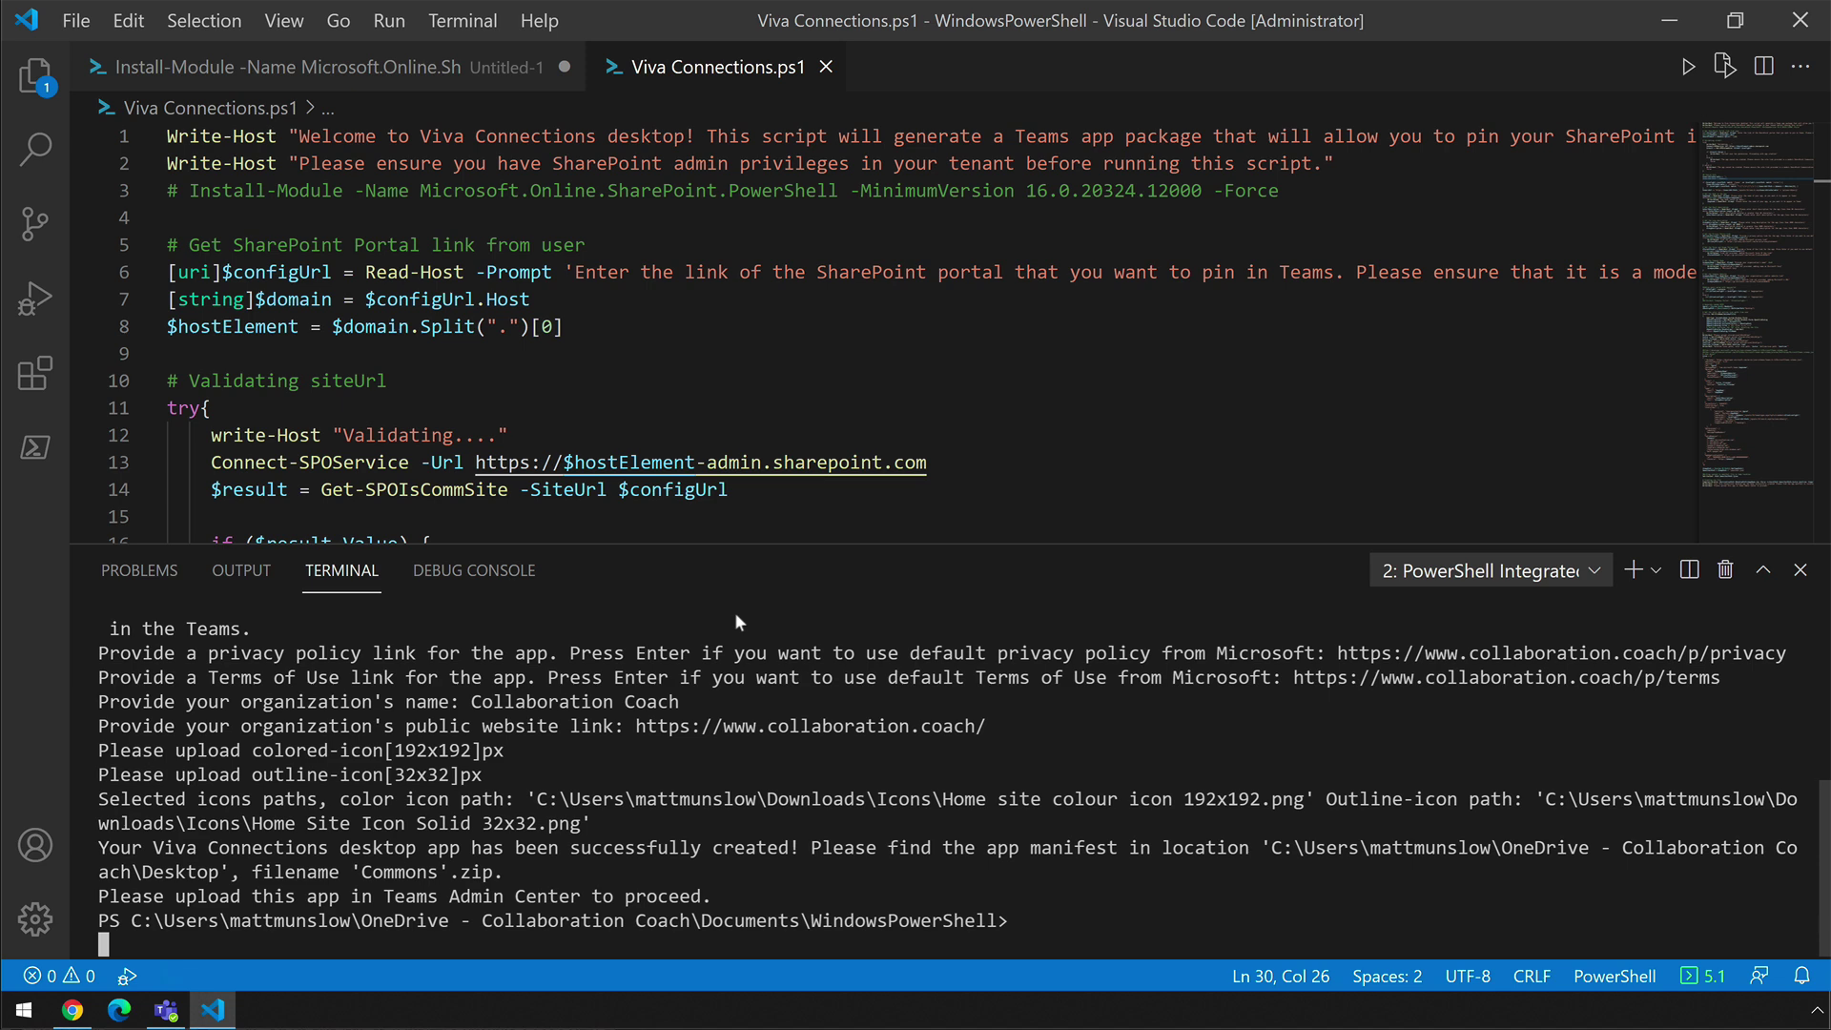
- Open File Explorer and locate the generated Commons zip package in the Desktop folder
click(25, 1009)
text(f)
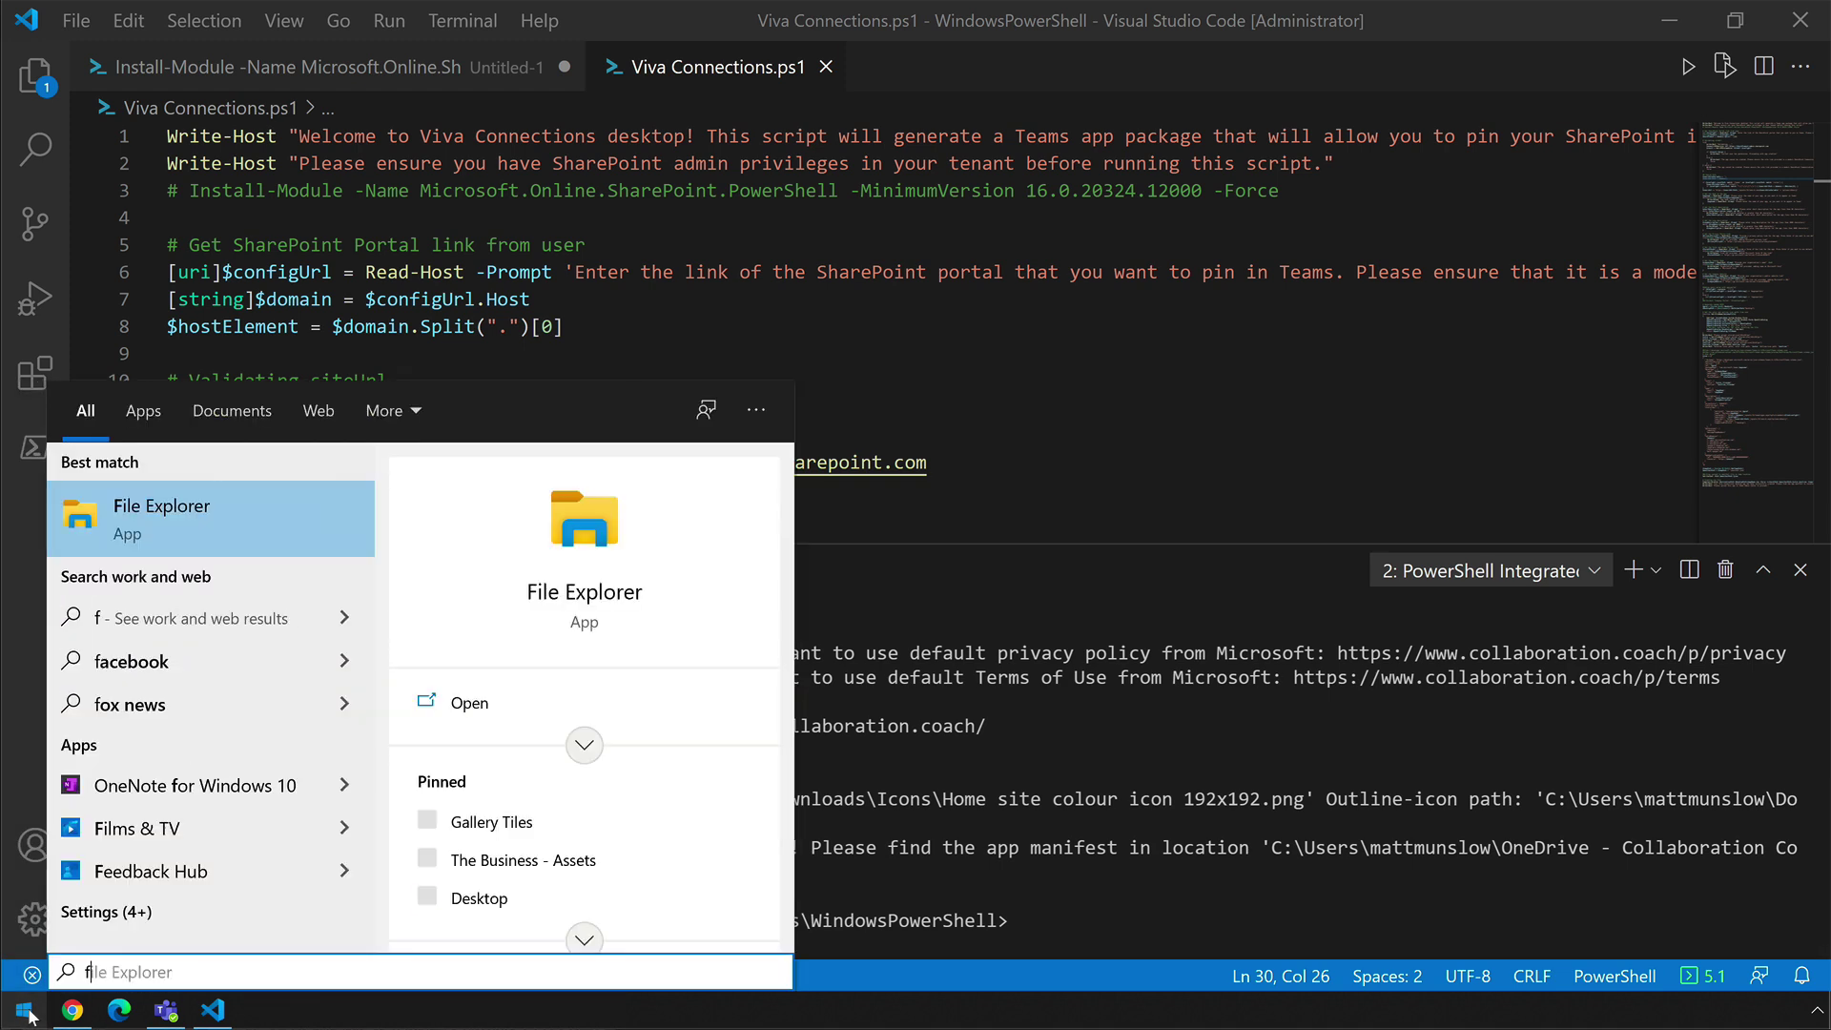
click(195, 498)
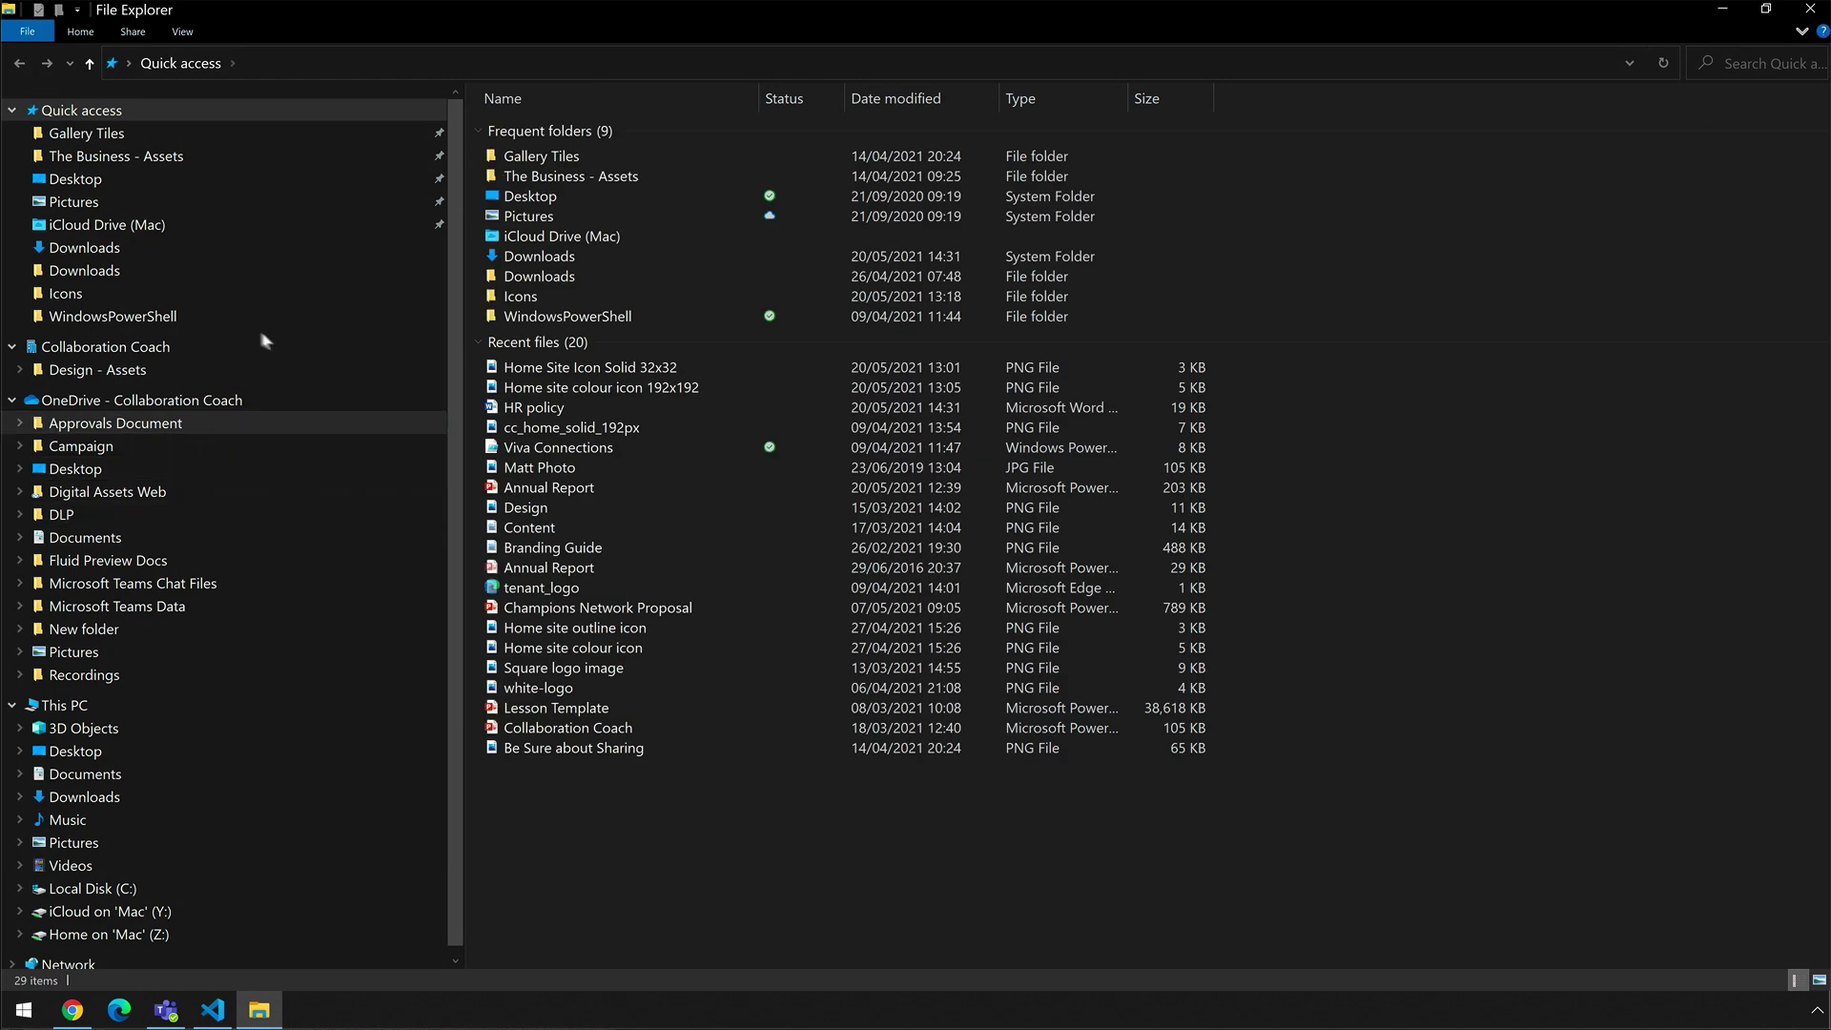
click(163, 178)
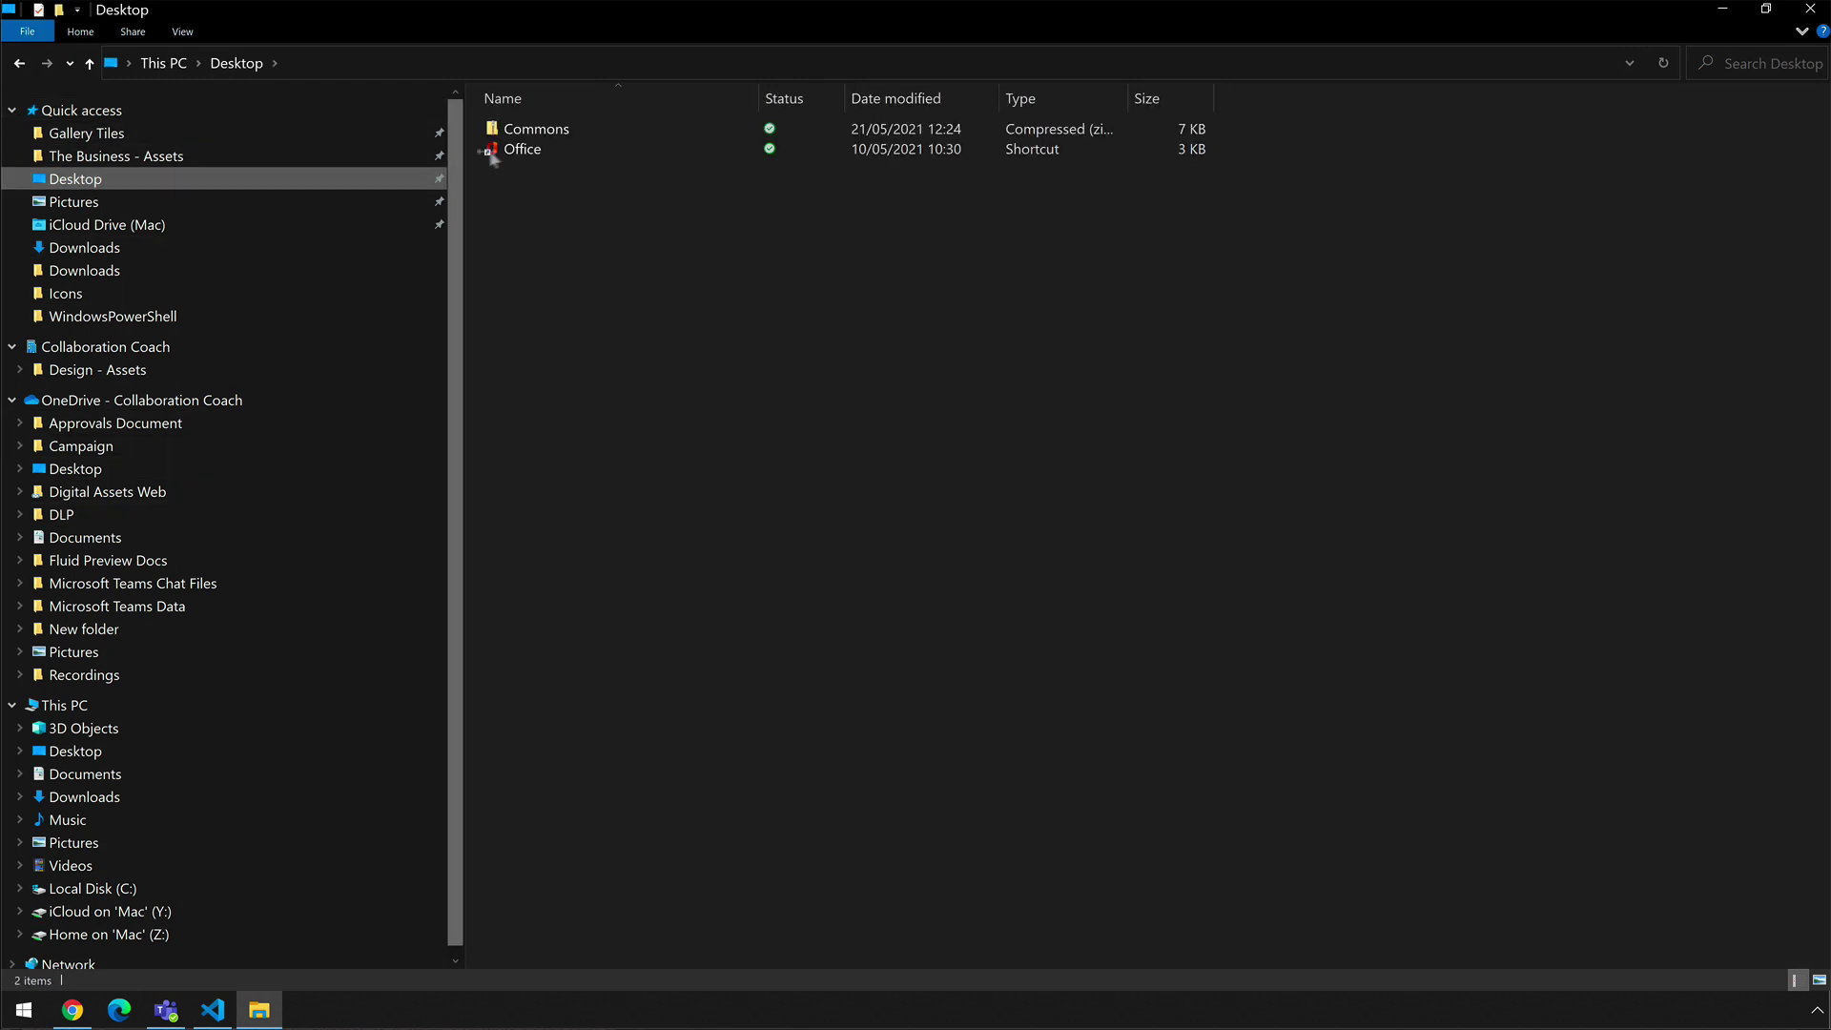
click(553, 132)
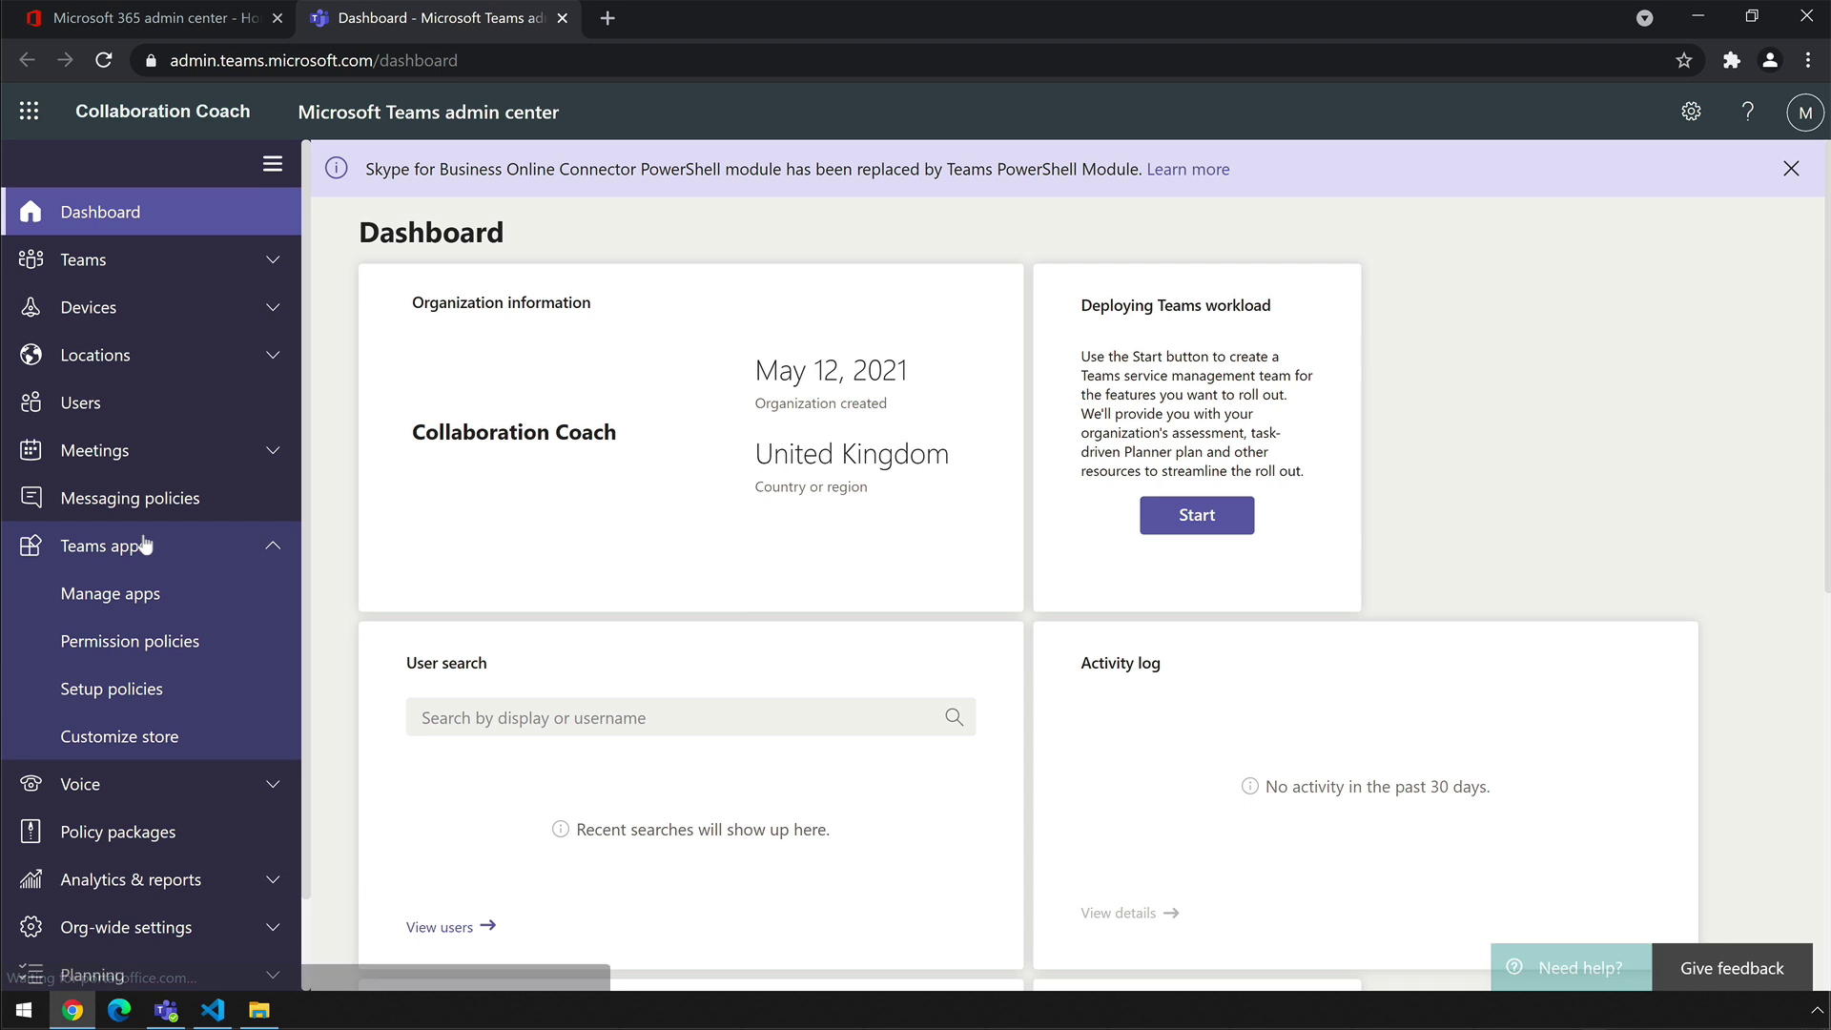
- Open Manage apps in the Teams admin center in Chrome and review the org-wide third-party and custom app settings without changing them
click(143, 601)
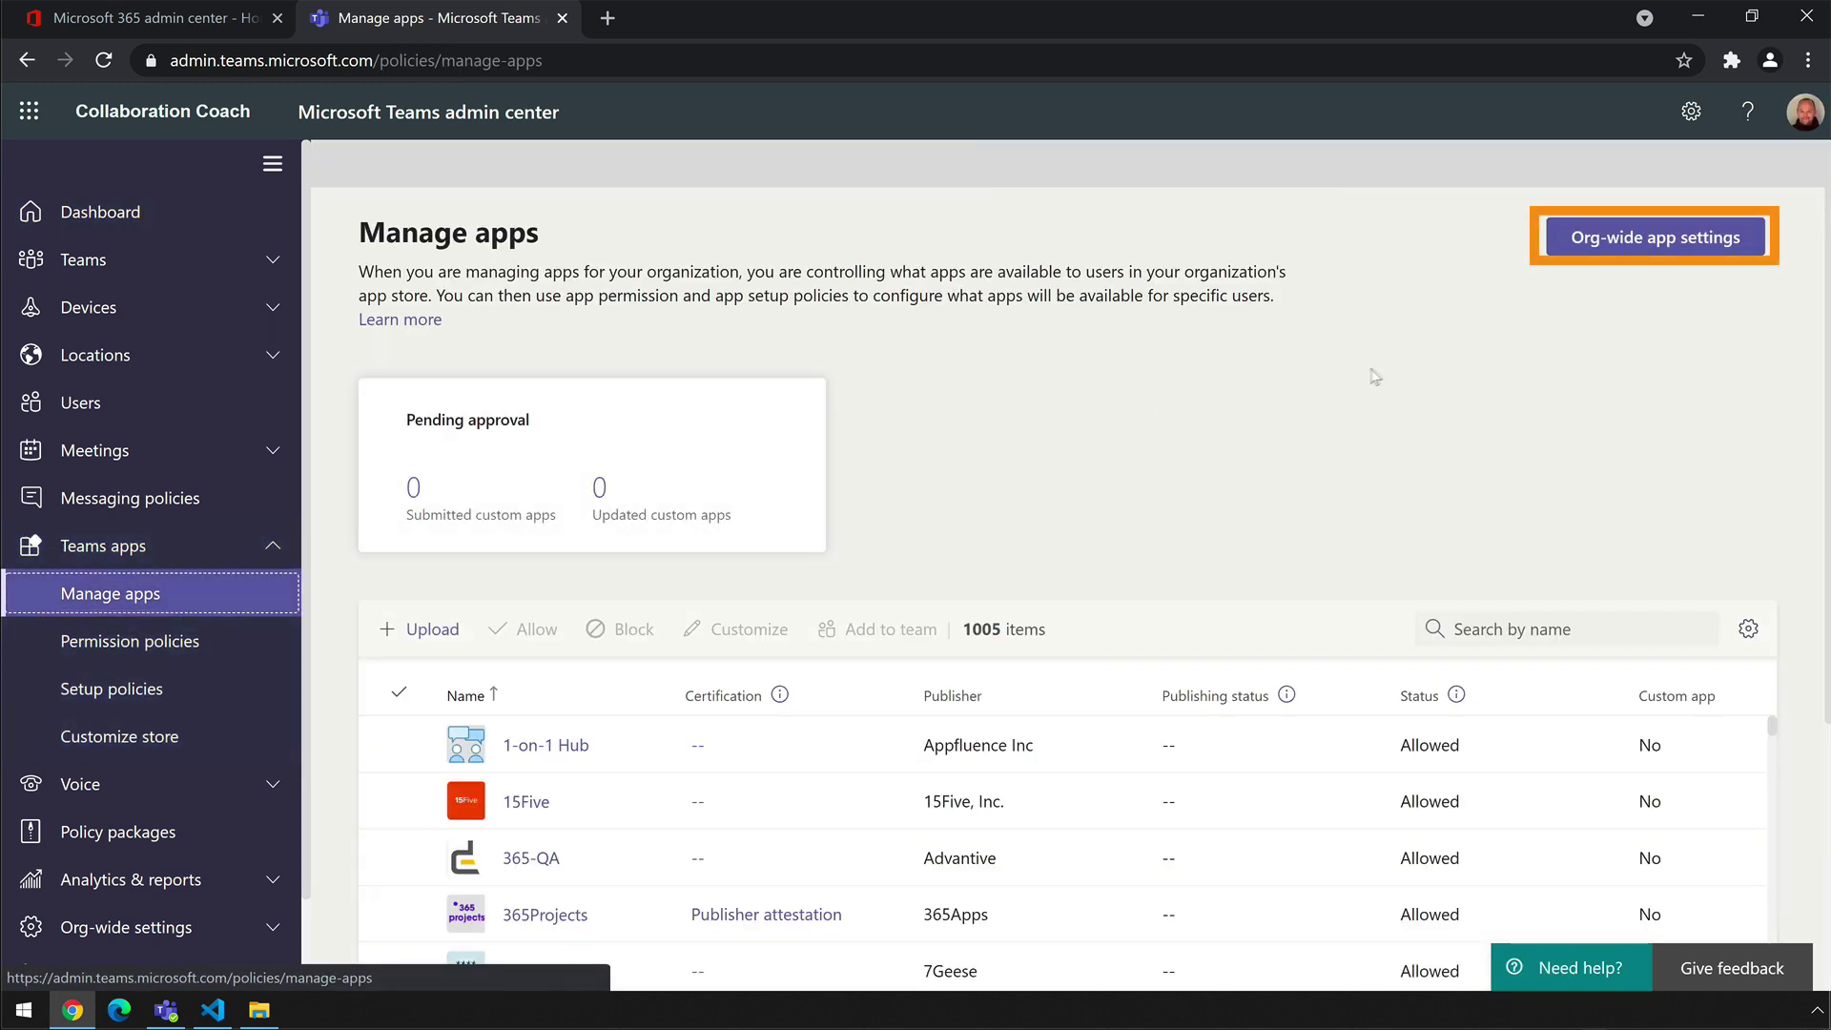
click(1592, 239)
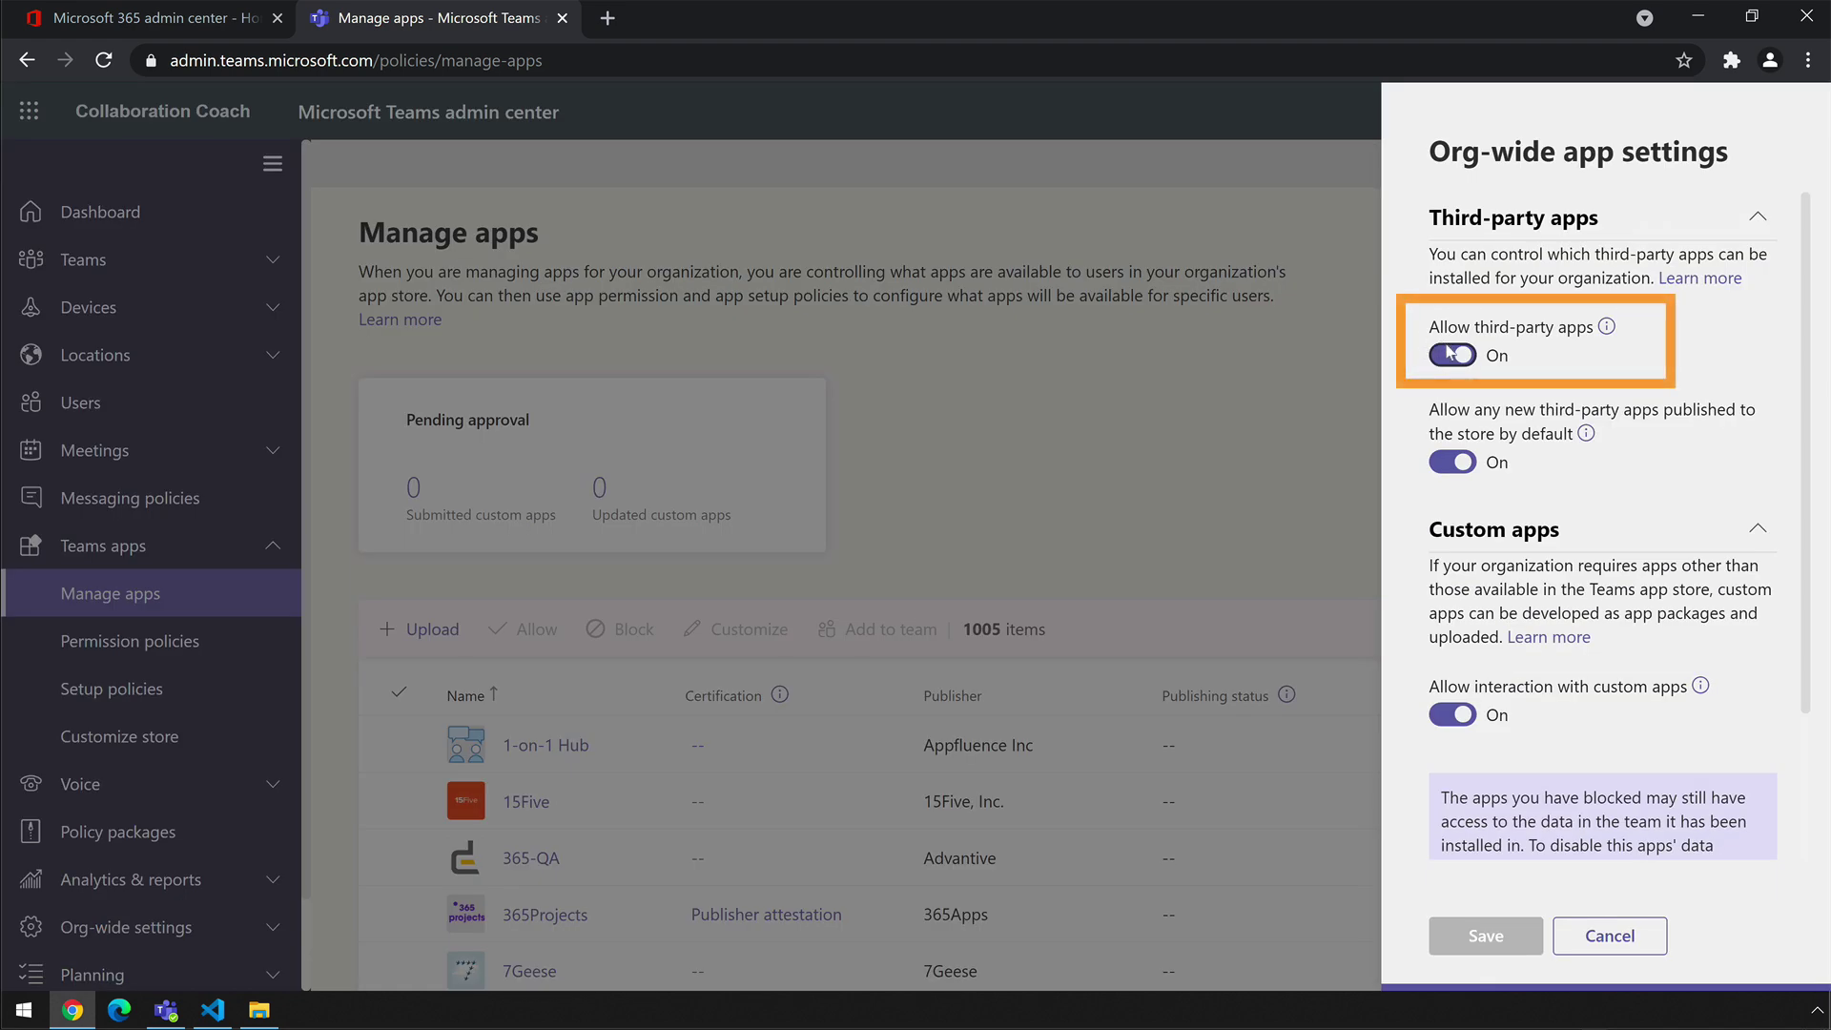
click(1610, 935)
- Upload the Commons zip package from the Desktop folder as a custom Teams app
click(411, 632)
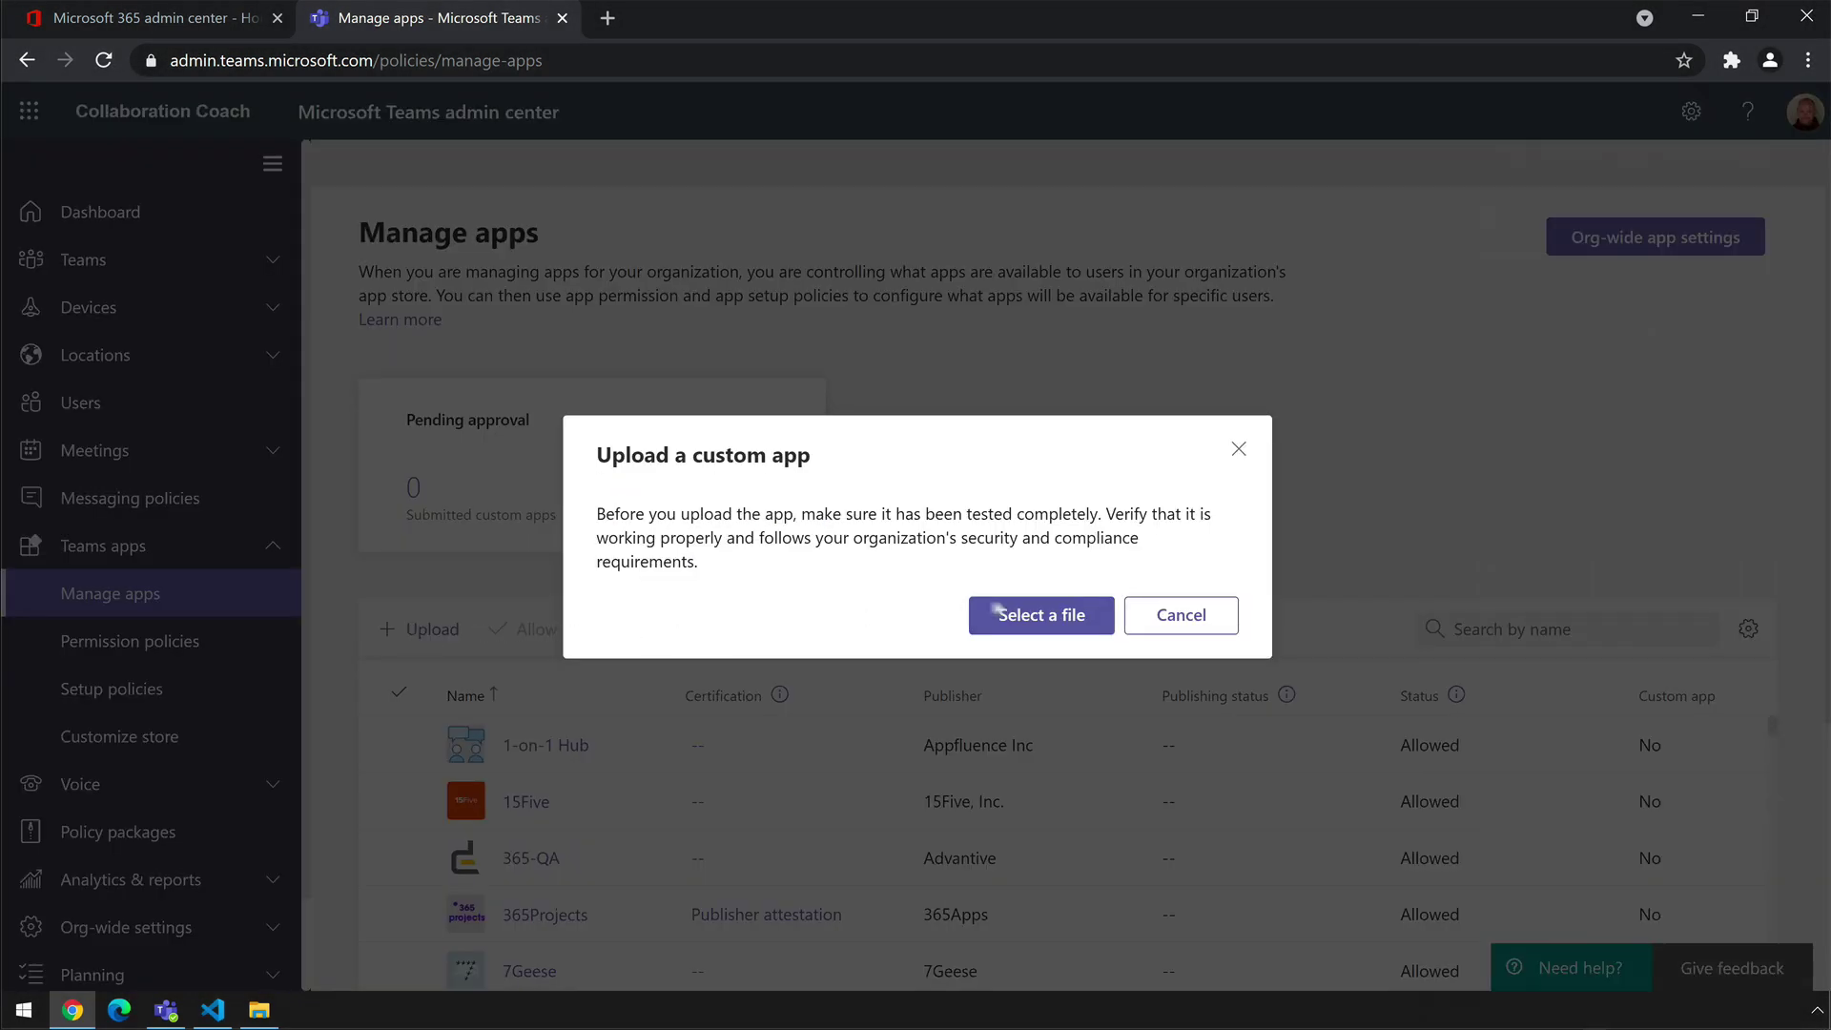
click(1011, 611)
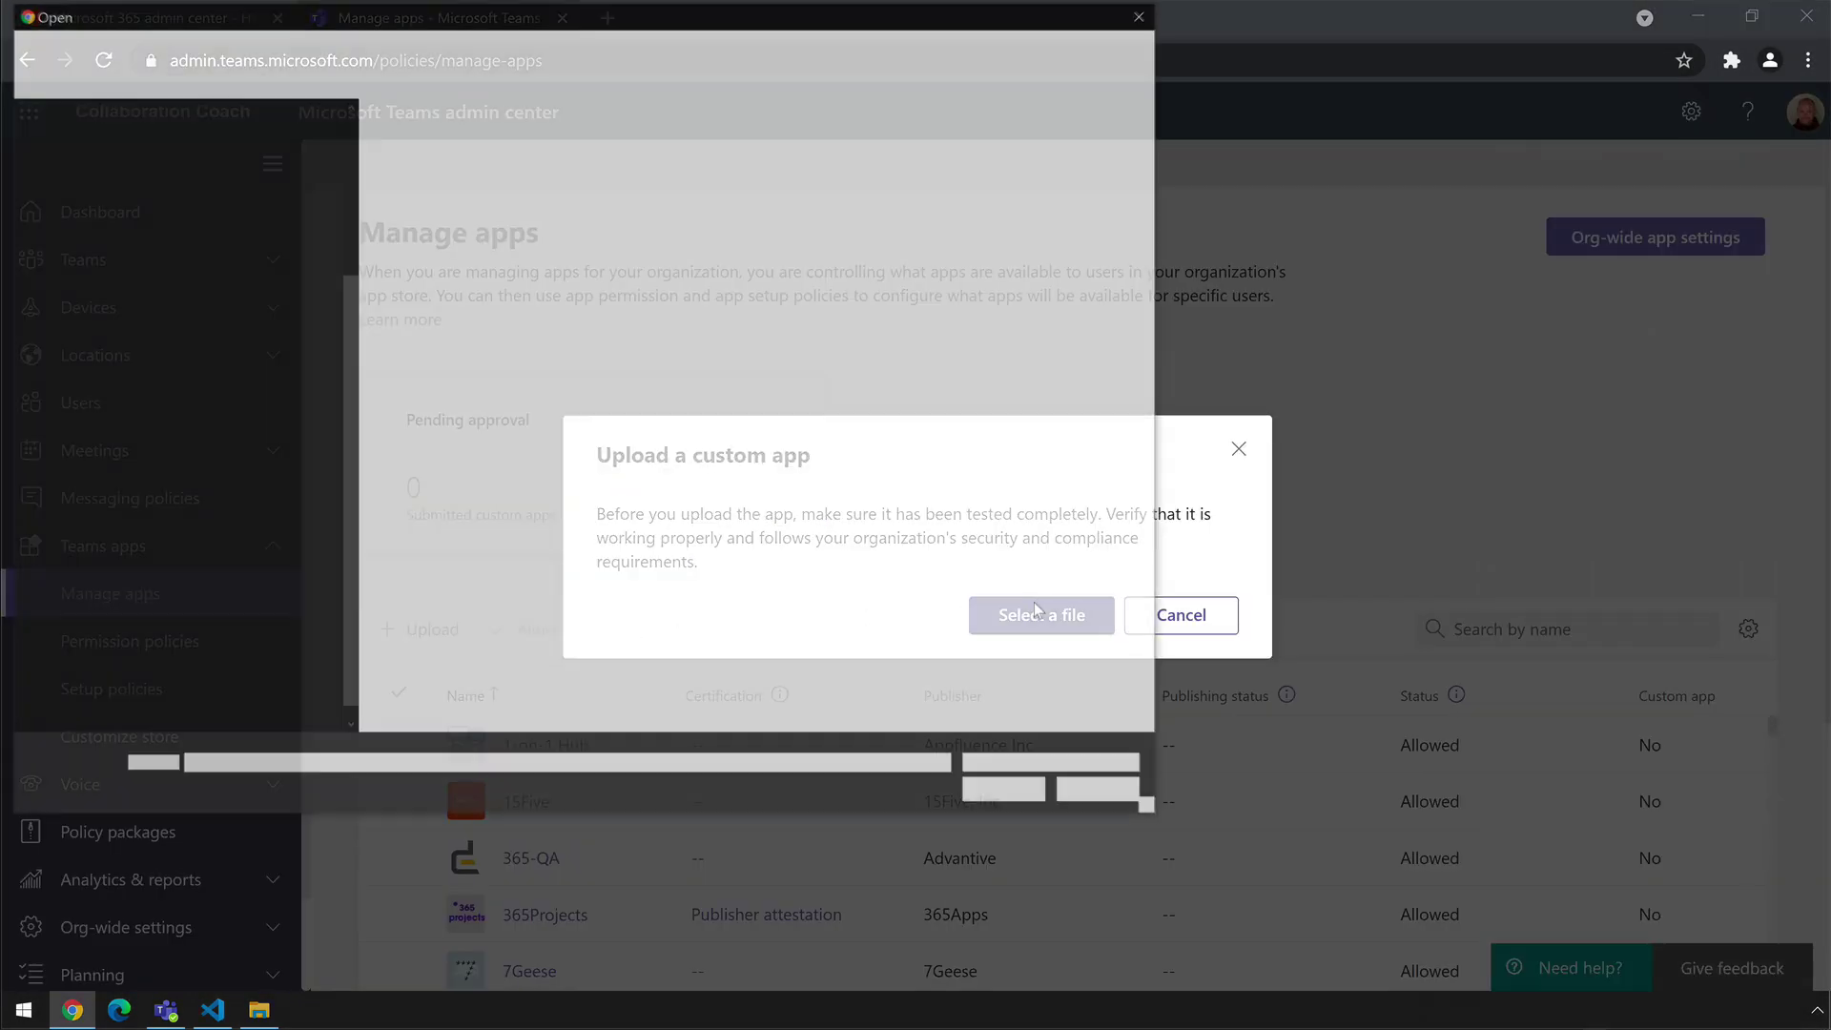
scroll(215, 226, up, 4)
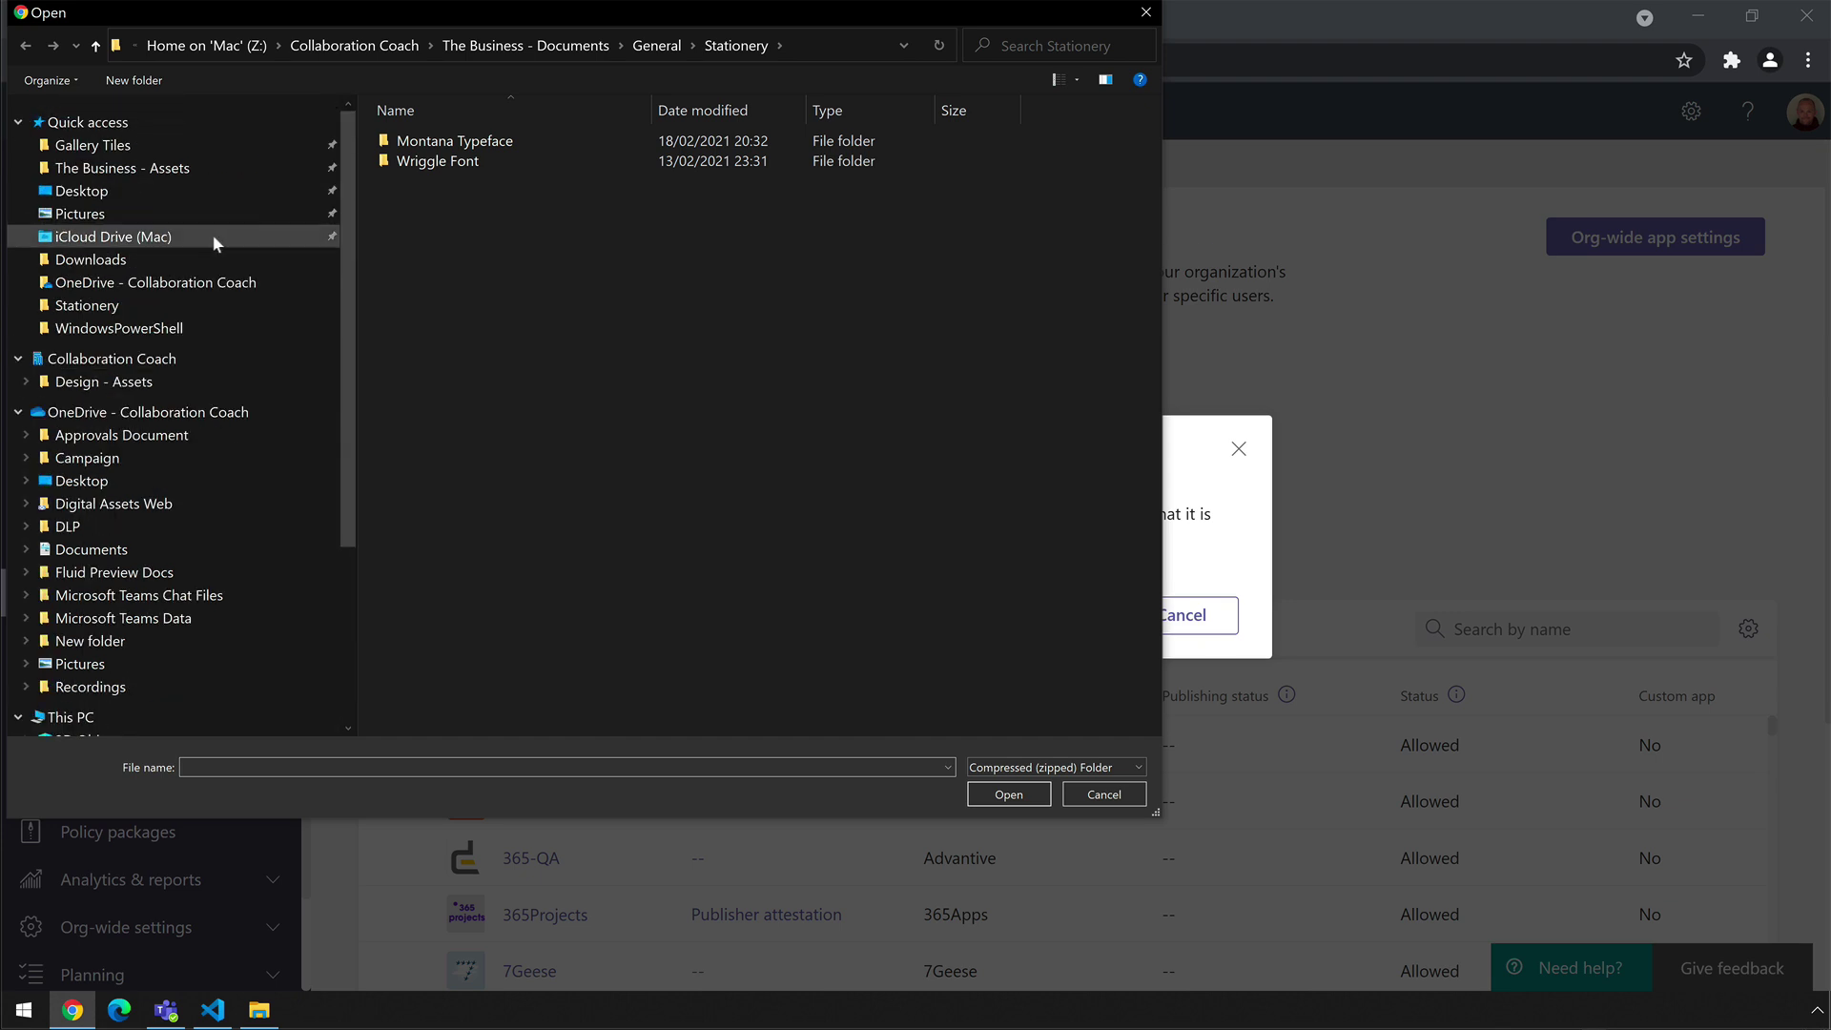
click(110, 194)
click(534, 141)
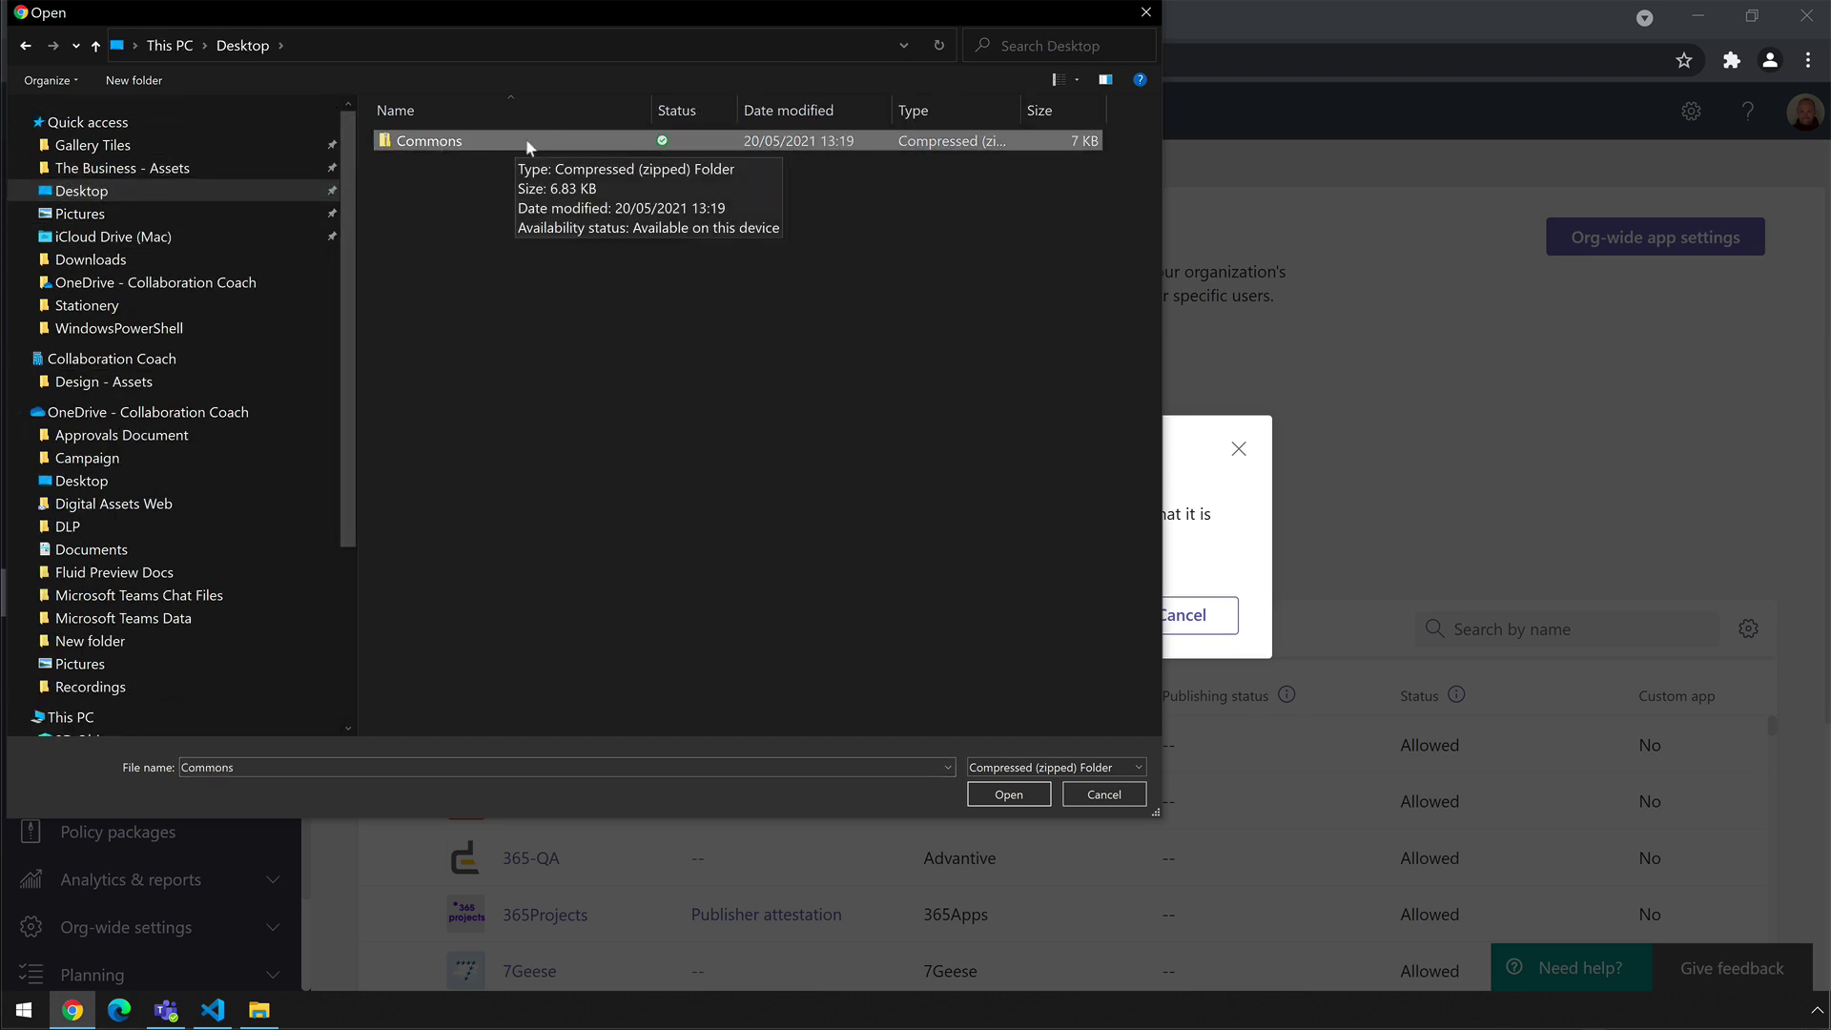
click(1013, 792)
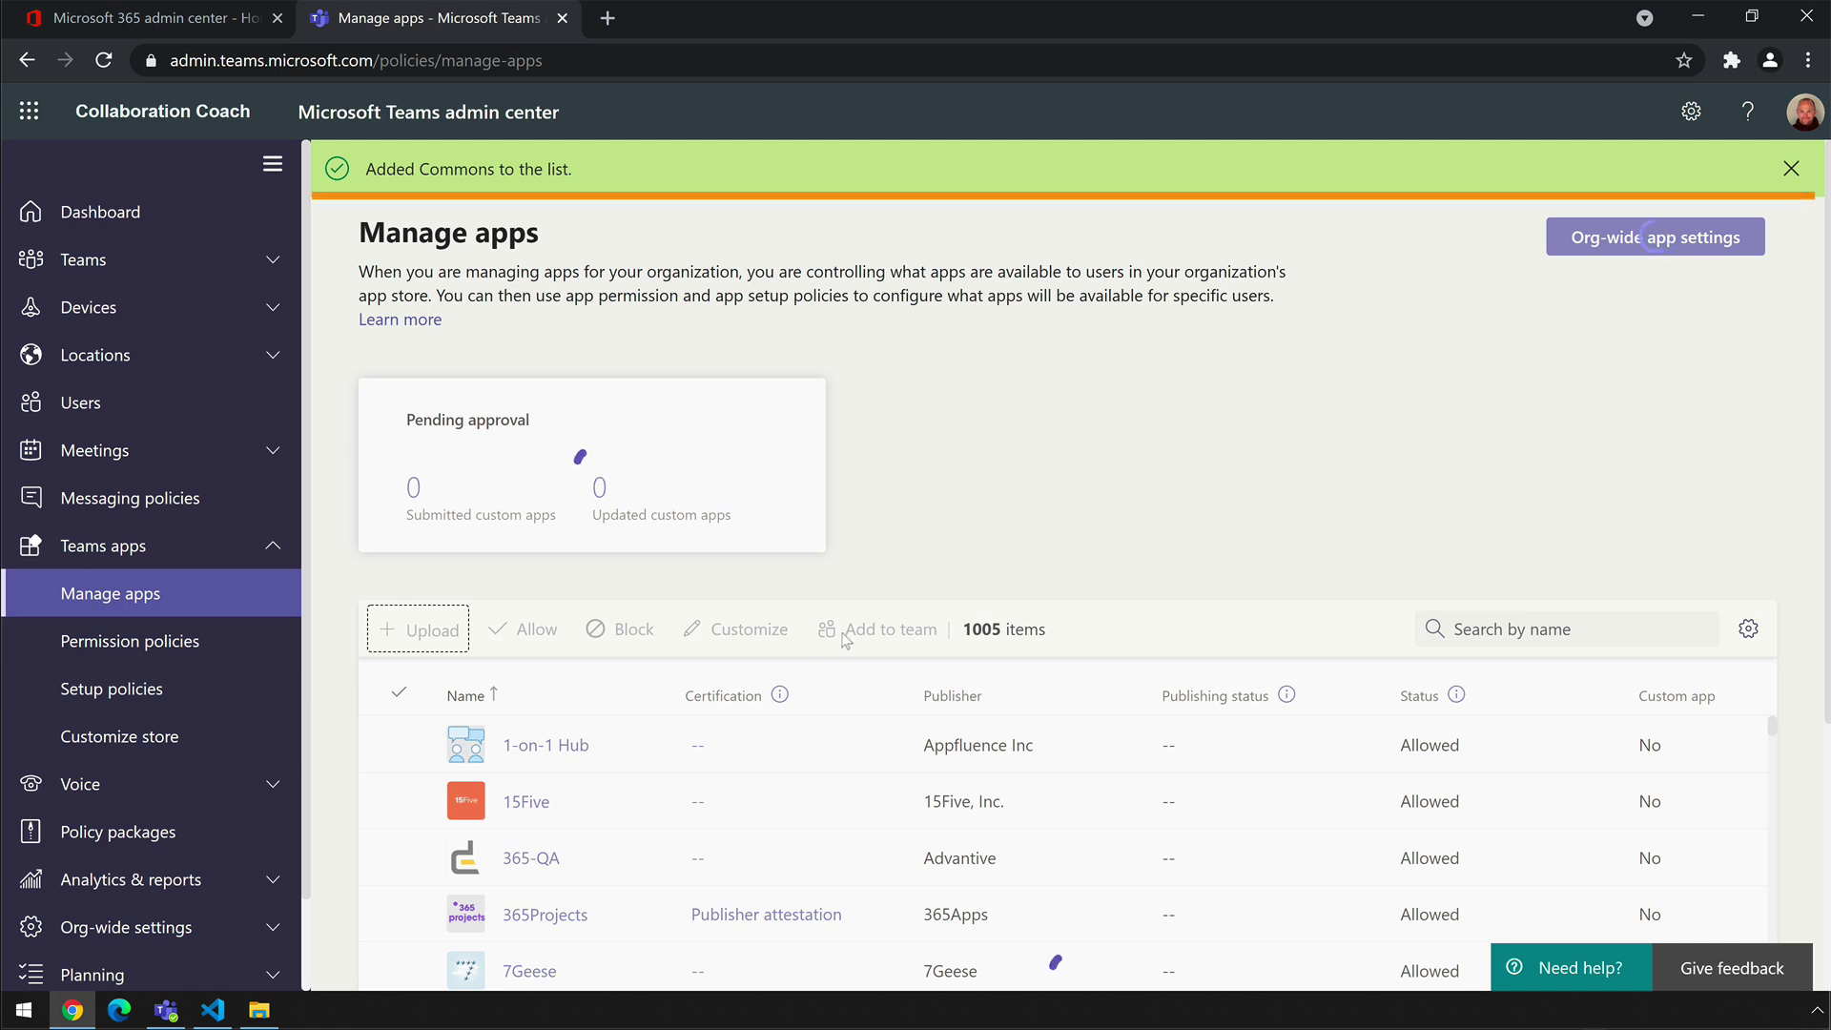
- Search the managed apps list for "commons" to check the uploaded app's publishing status
click(1483, 627)
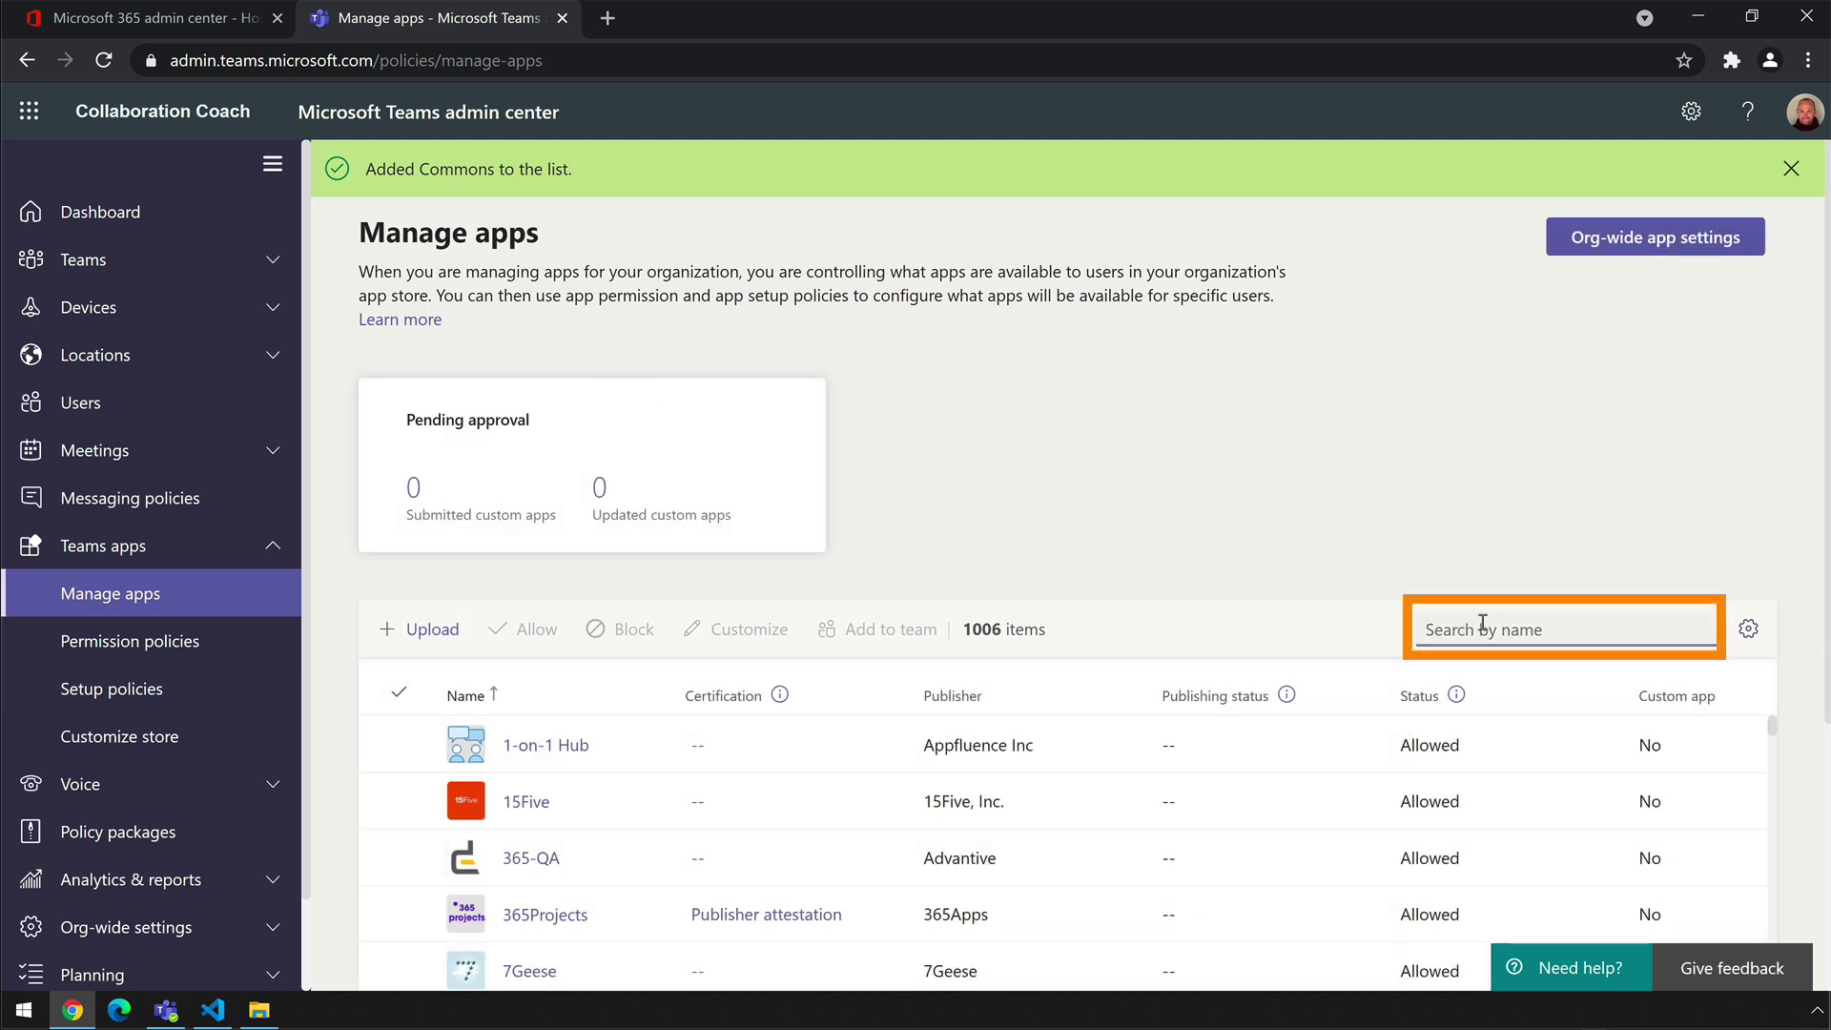
text(commons)
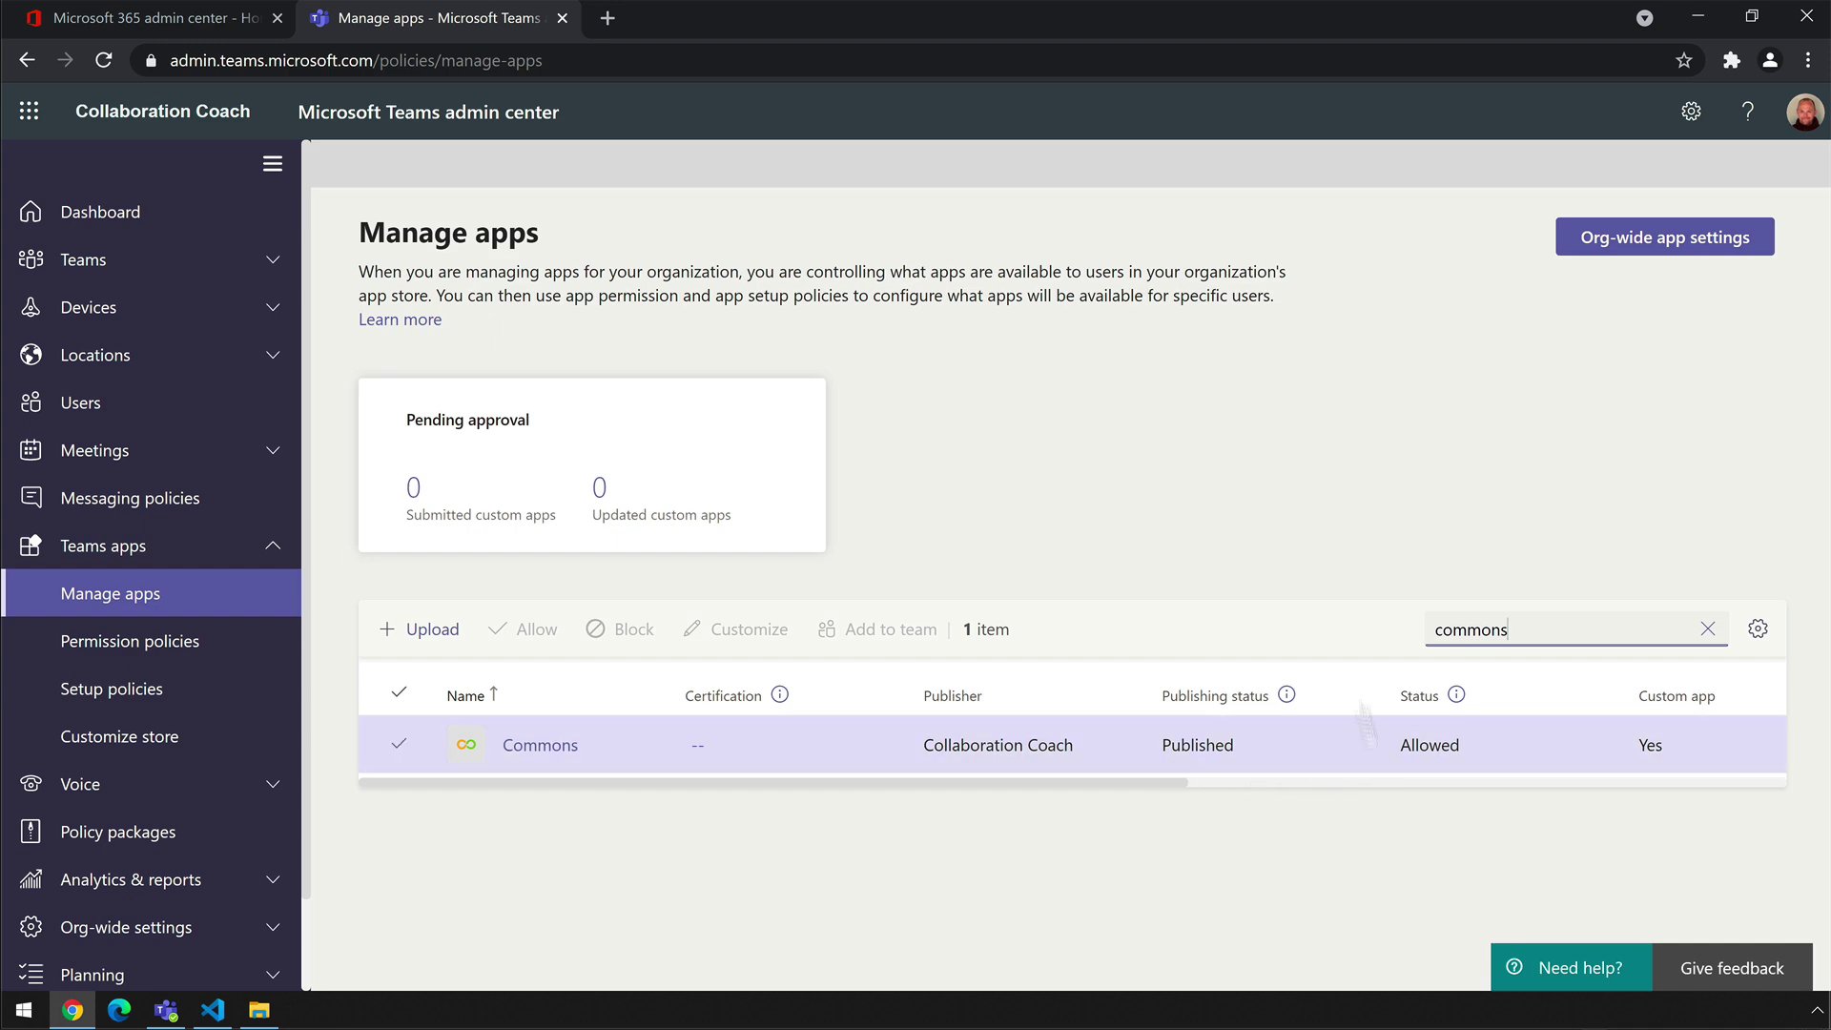
click(1326, 496)
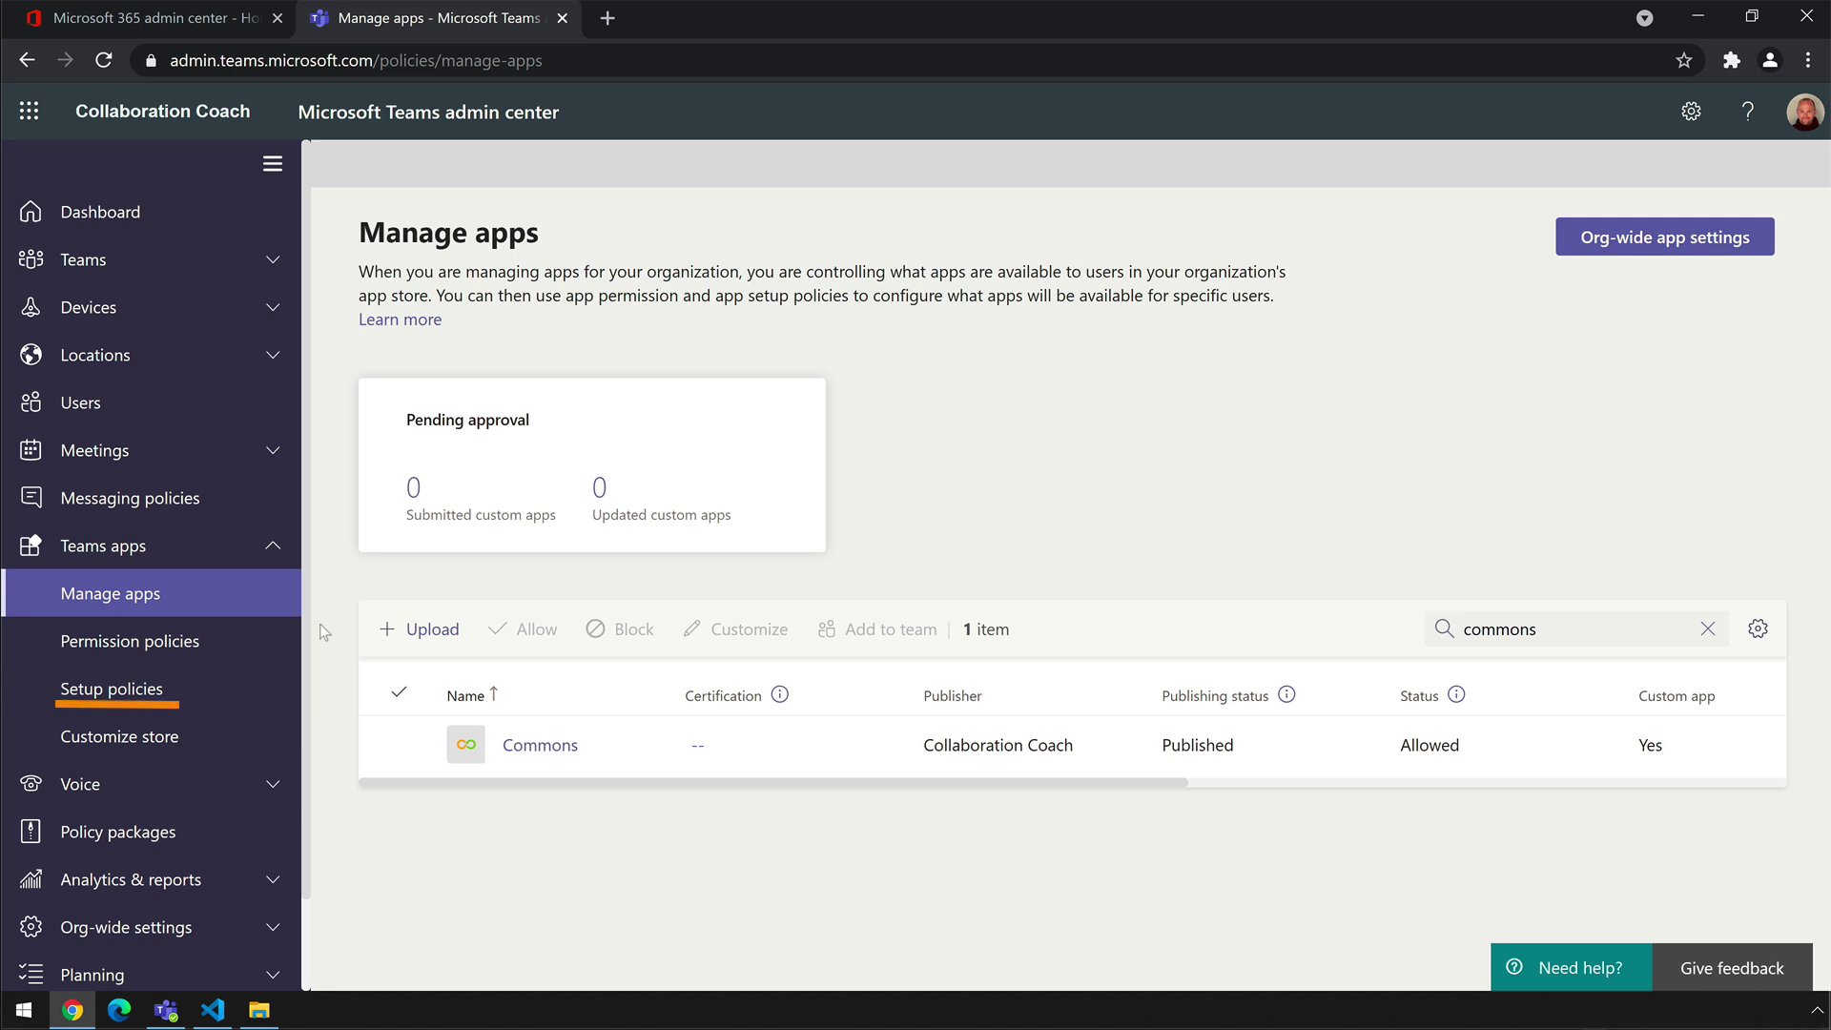
- Add the Commons app to the pinned apps of the Global (Org-wide default) app setup policy
click(179, 688)
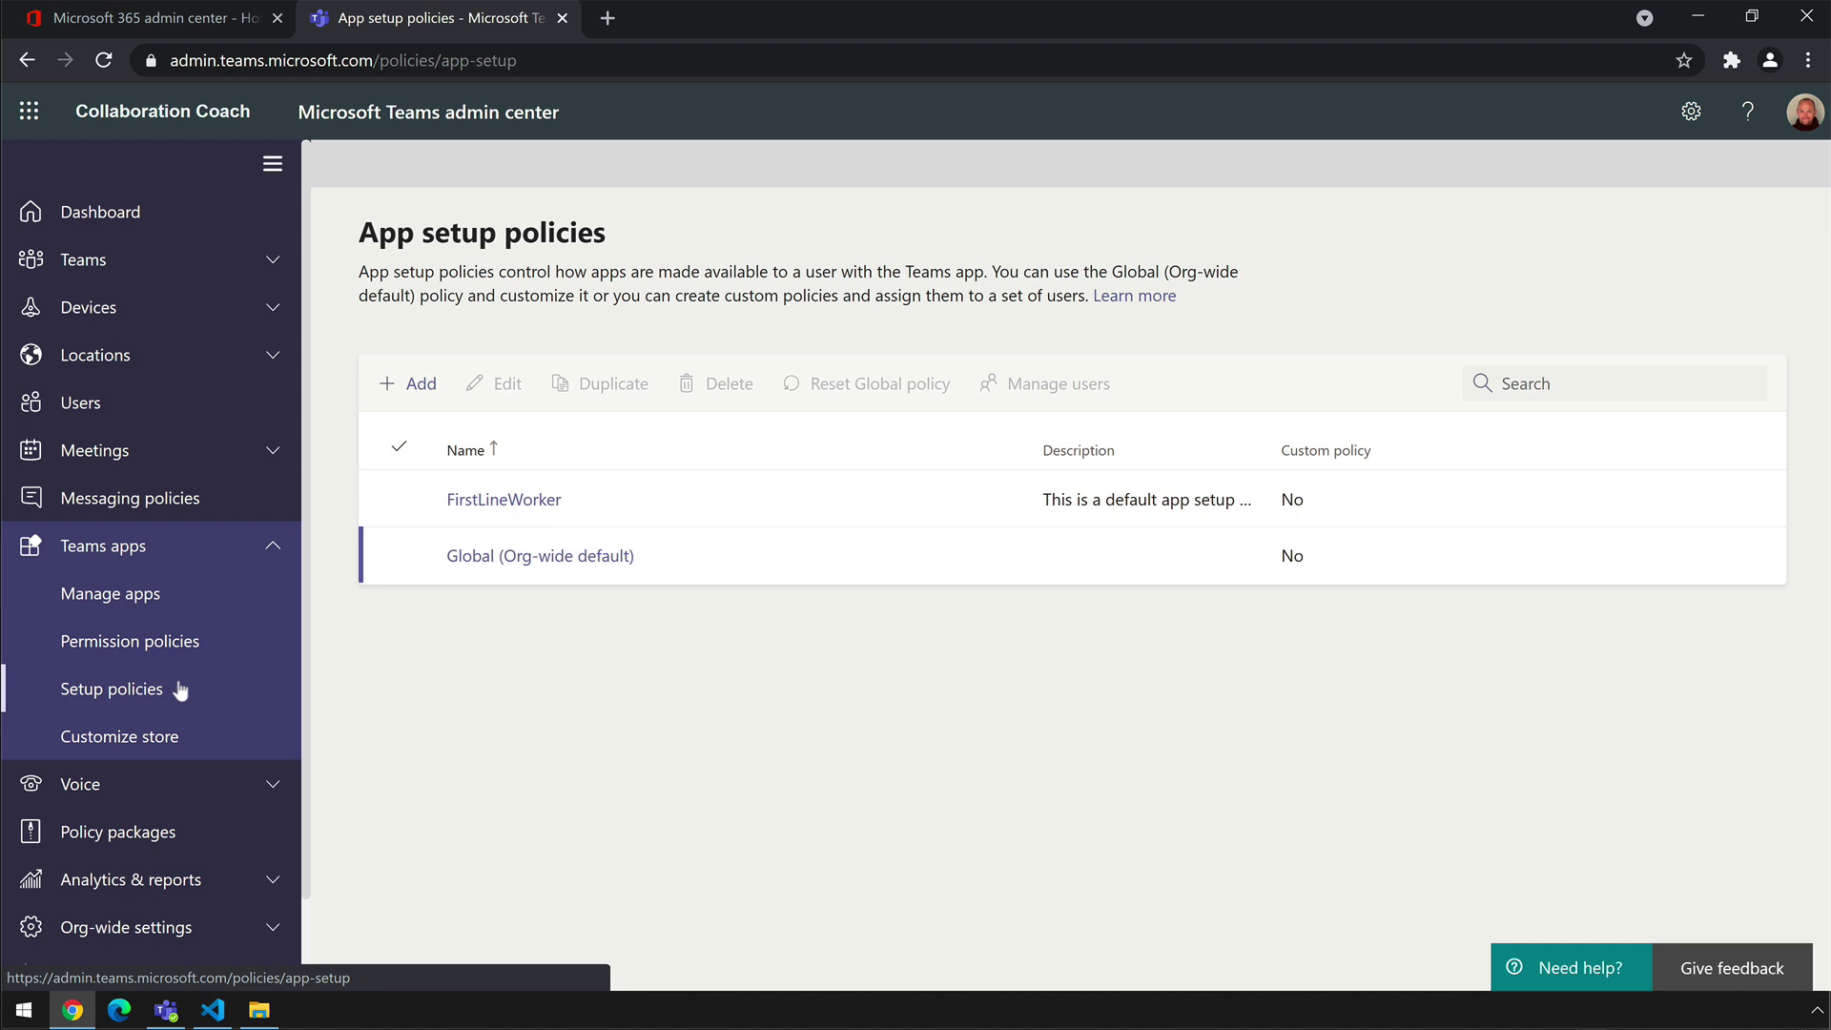
click(530, 559)
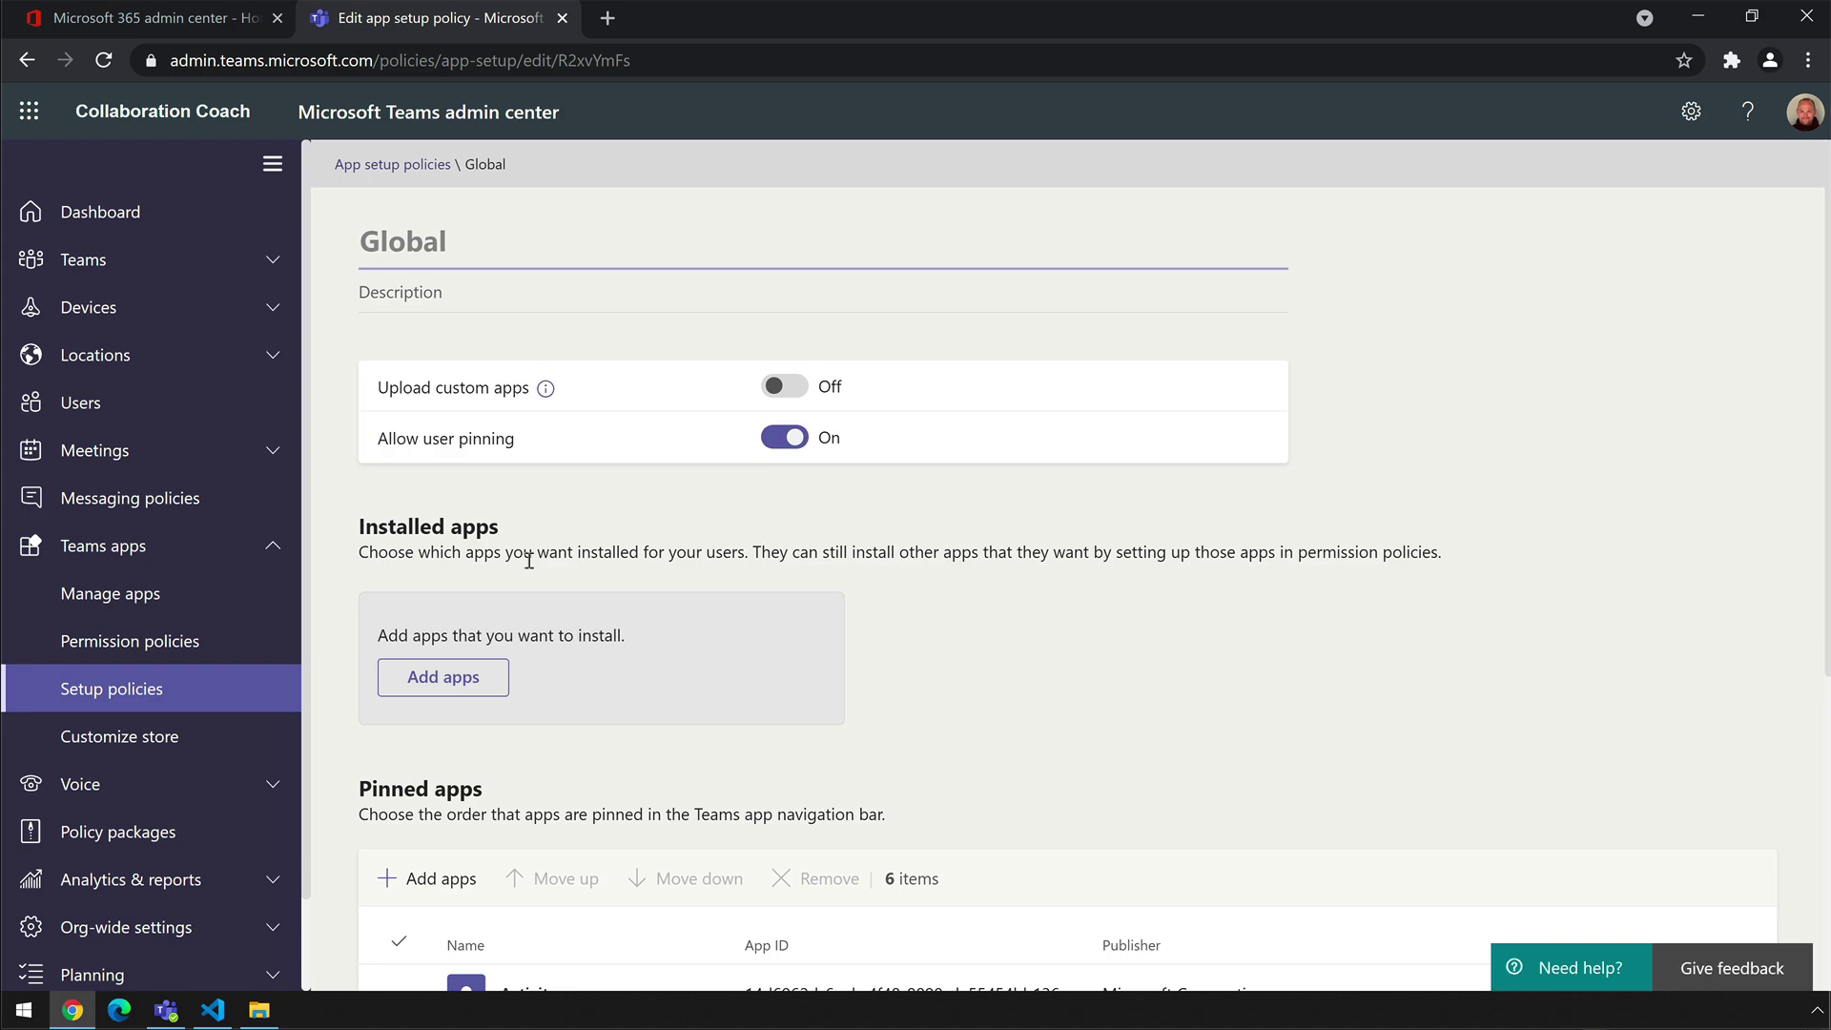
scroll(529, 561, down, 5)
click(436, 408)
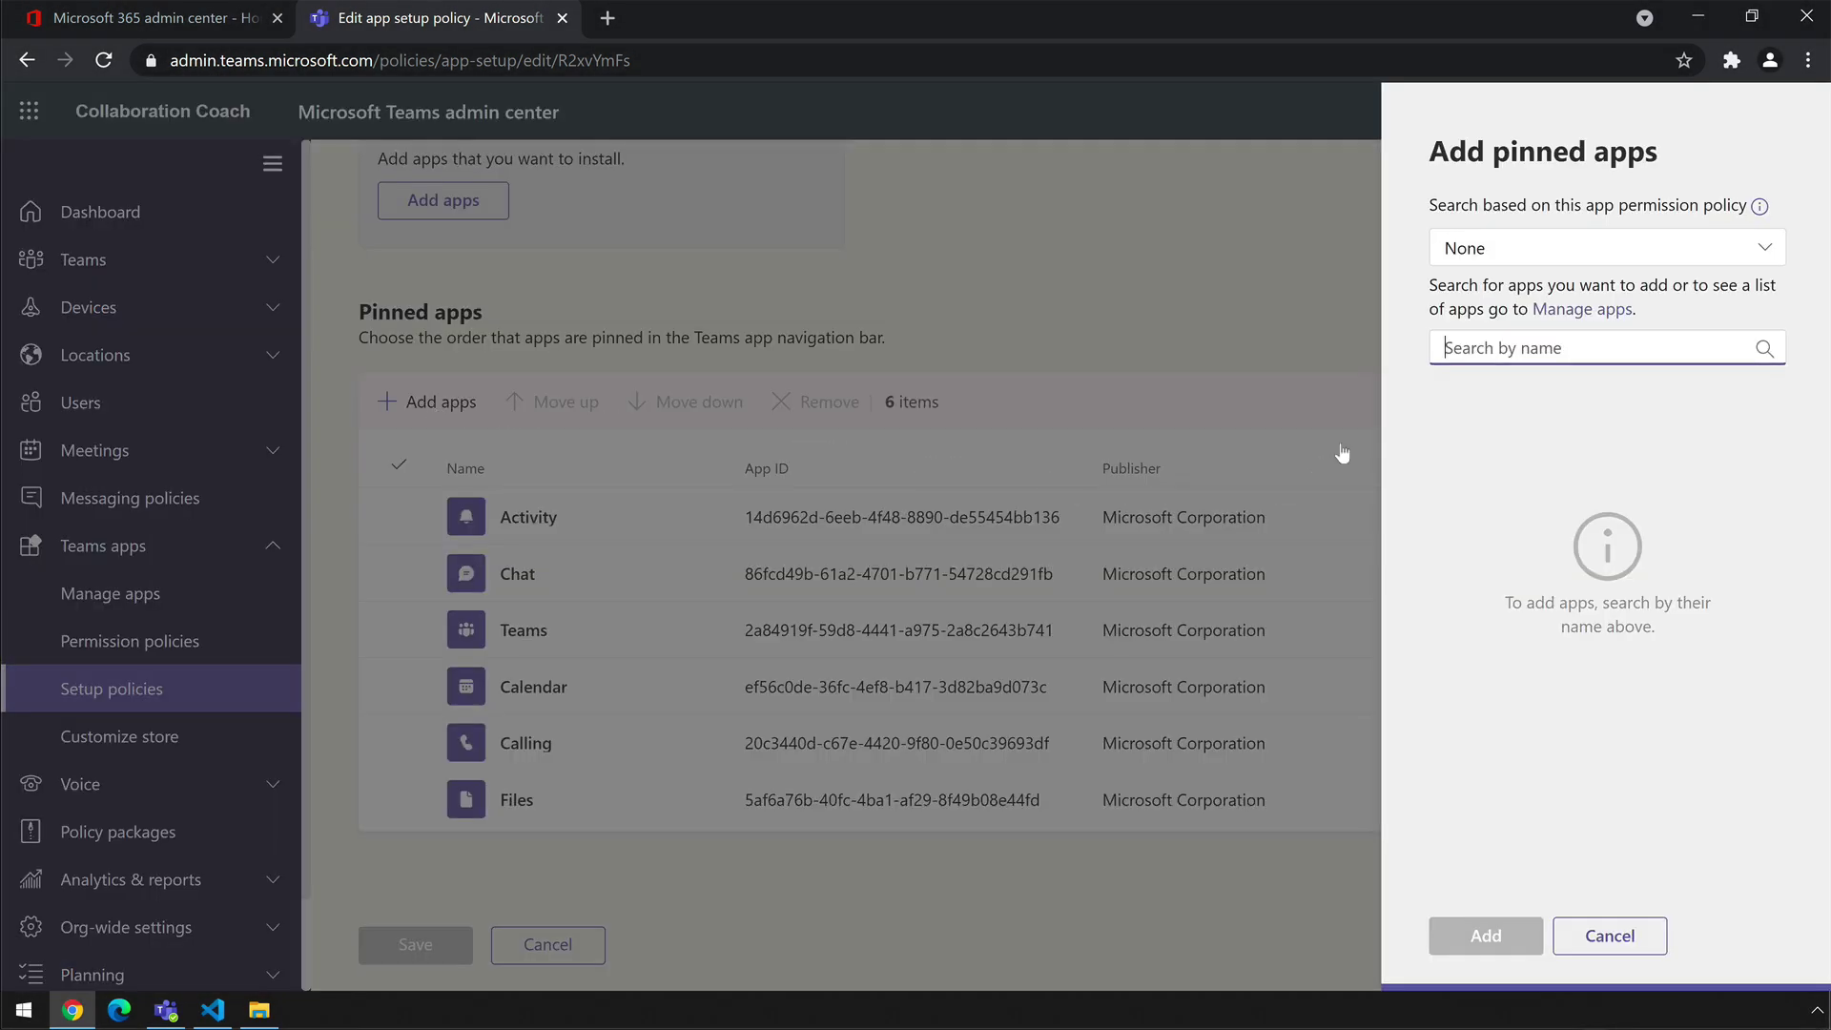
text(commons)
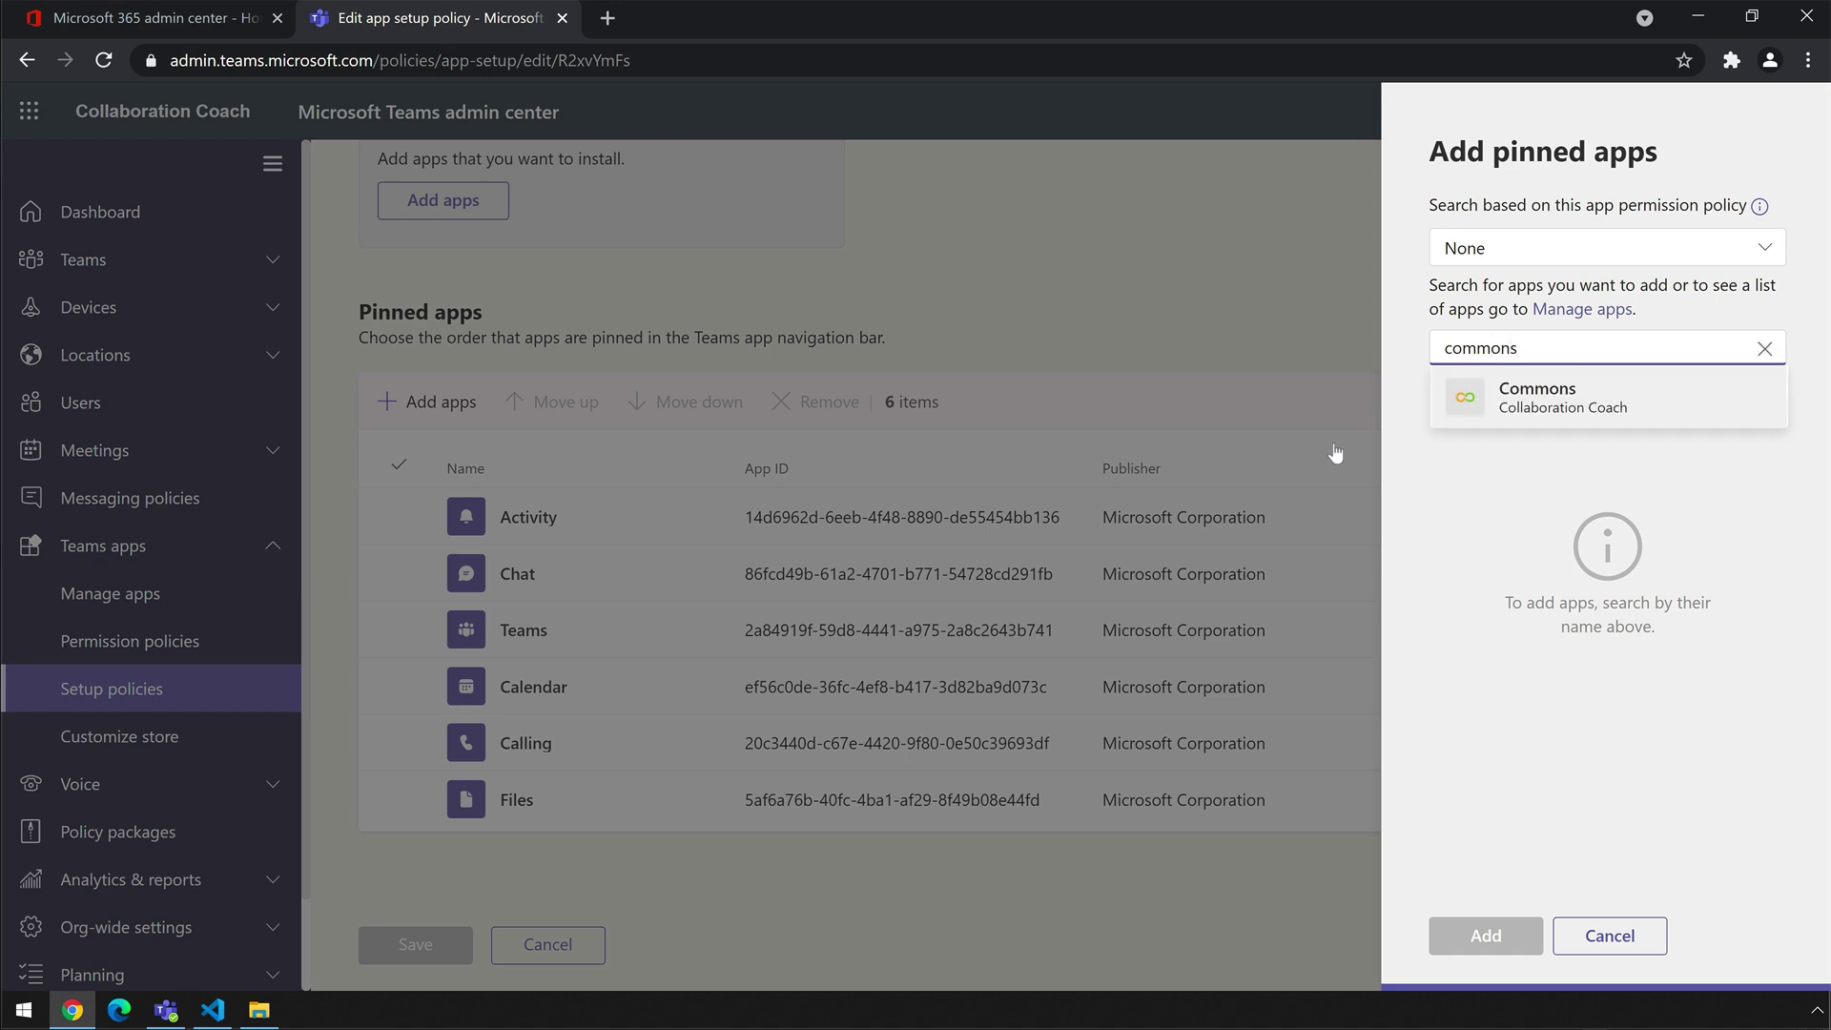
click(1560, 387)
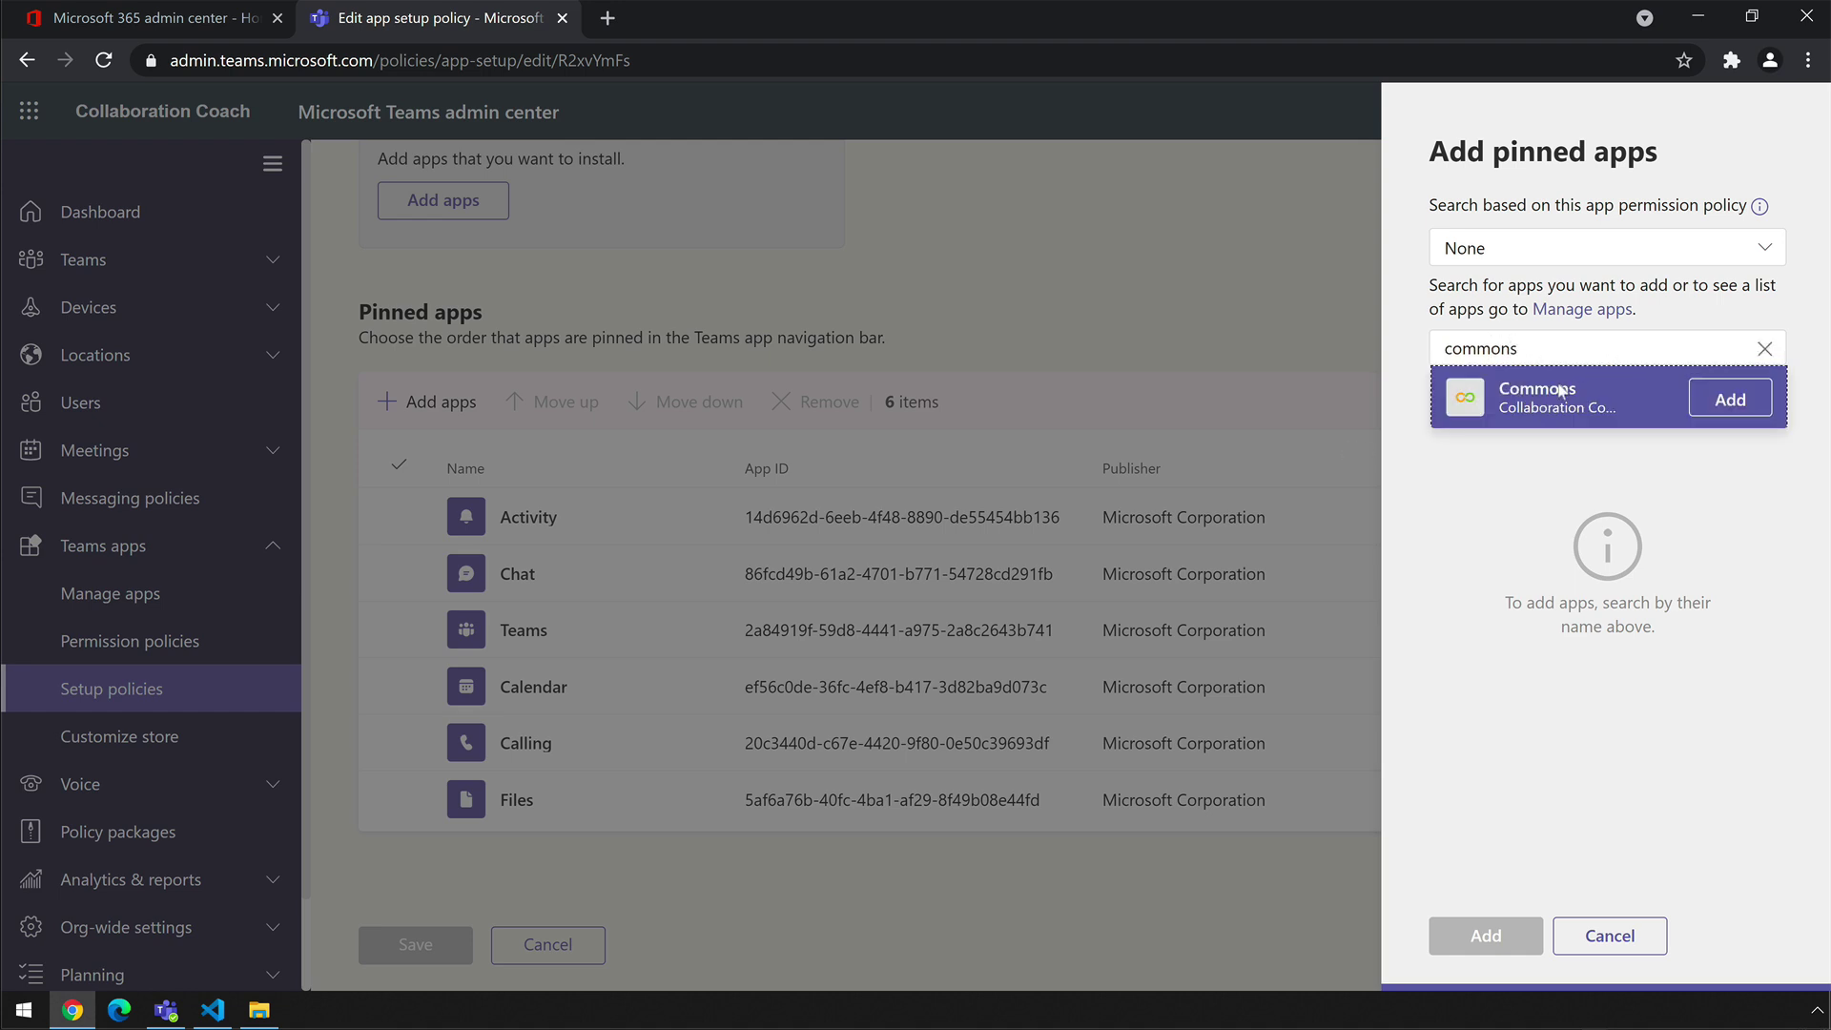
click(1727, 400)
click(1478, 939)
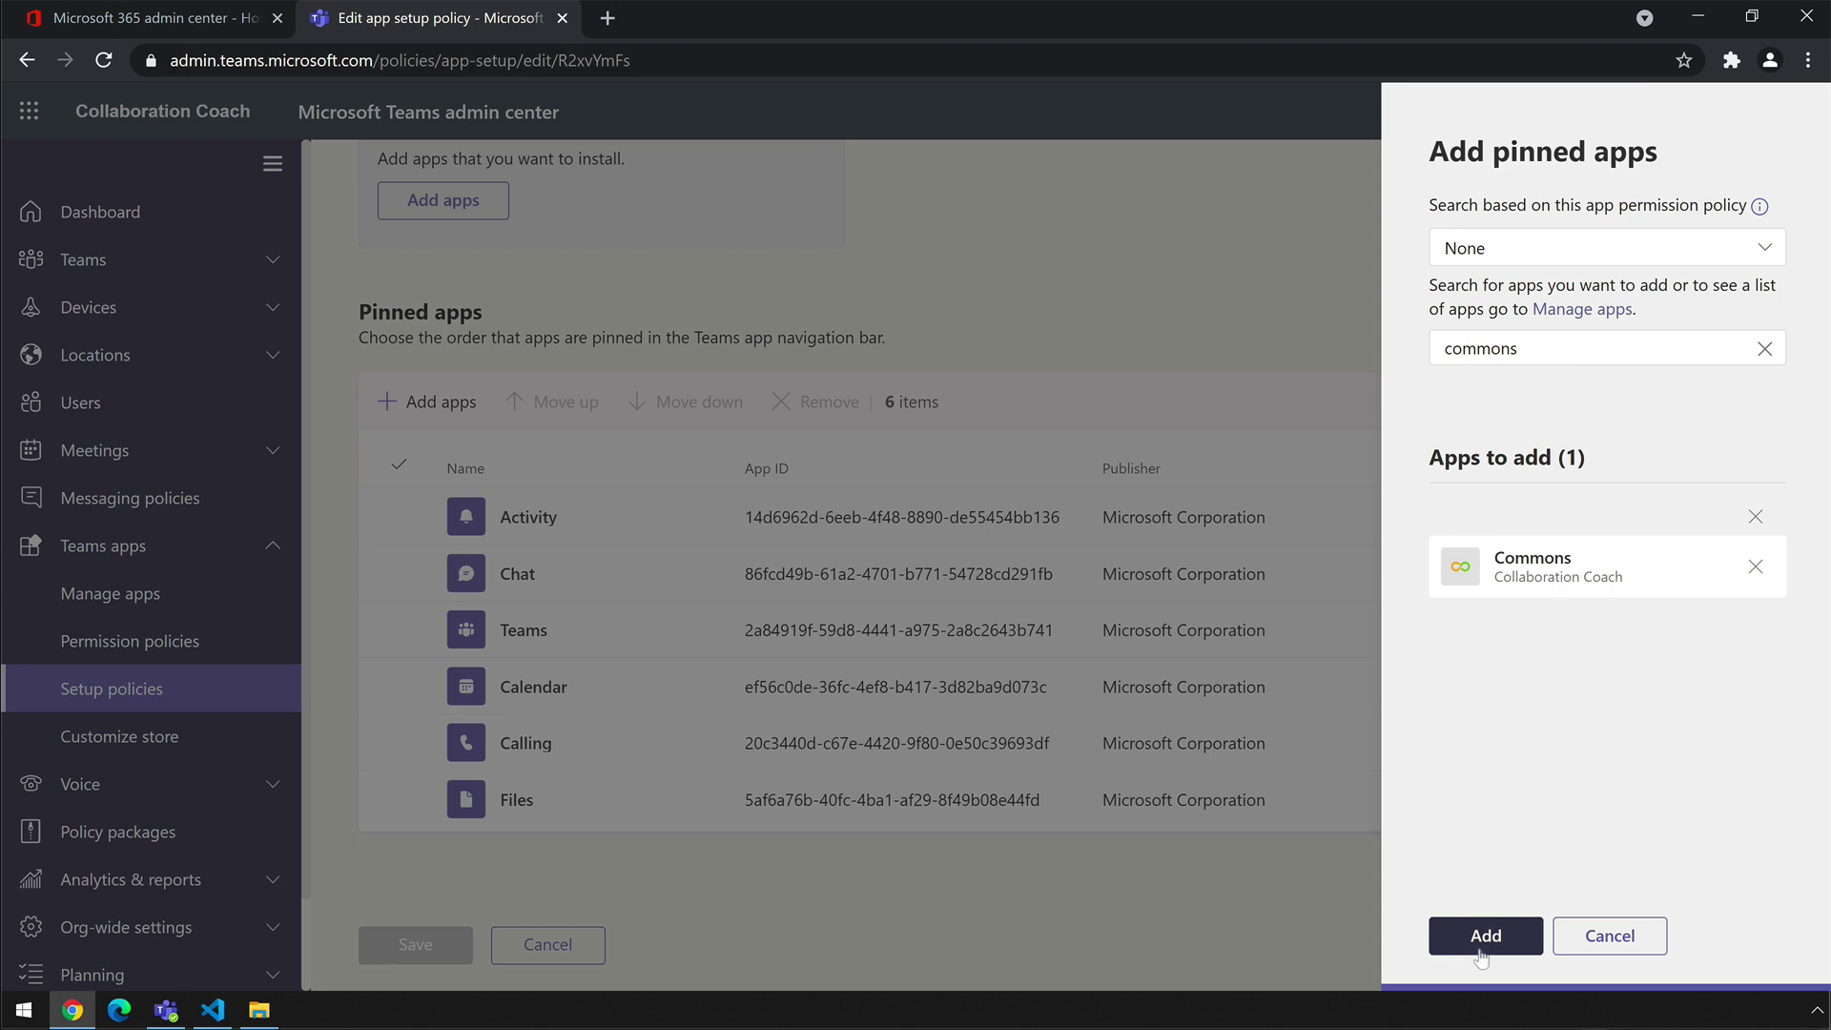
- Move Commons to the first place in the pinned apps order, above Activity, and save the Global policy
click(524, 863)
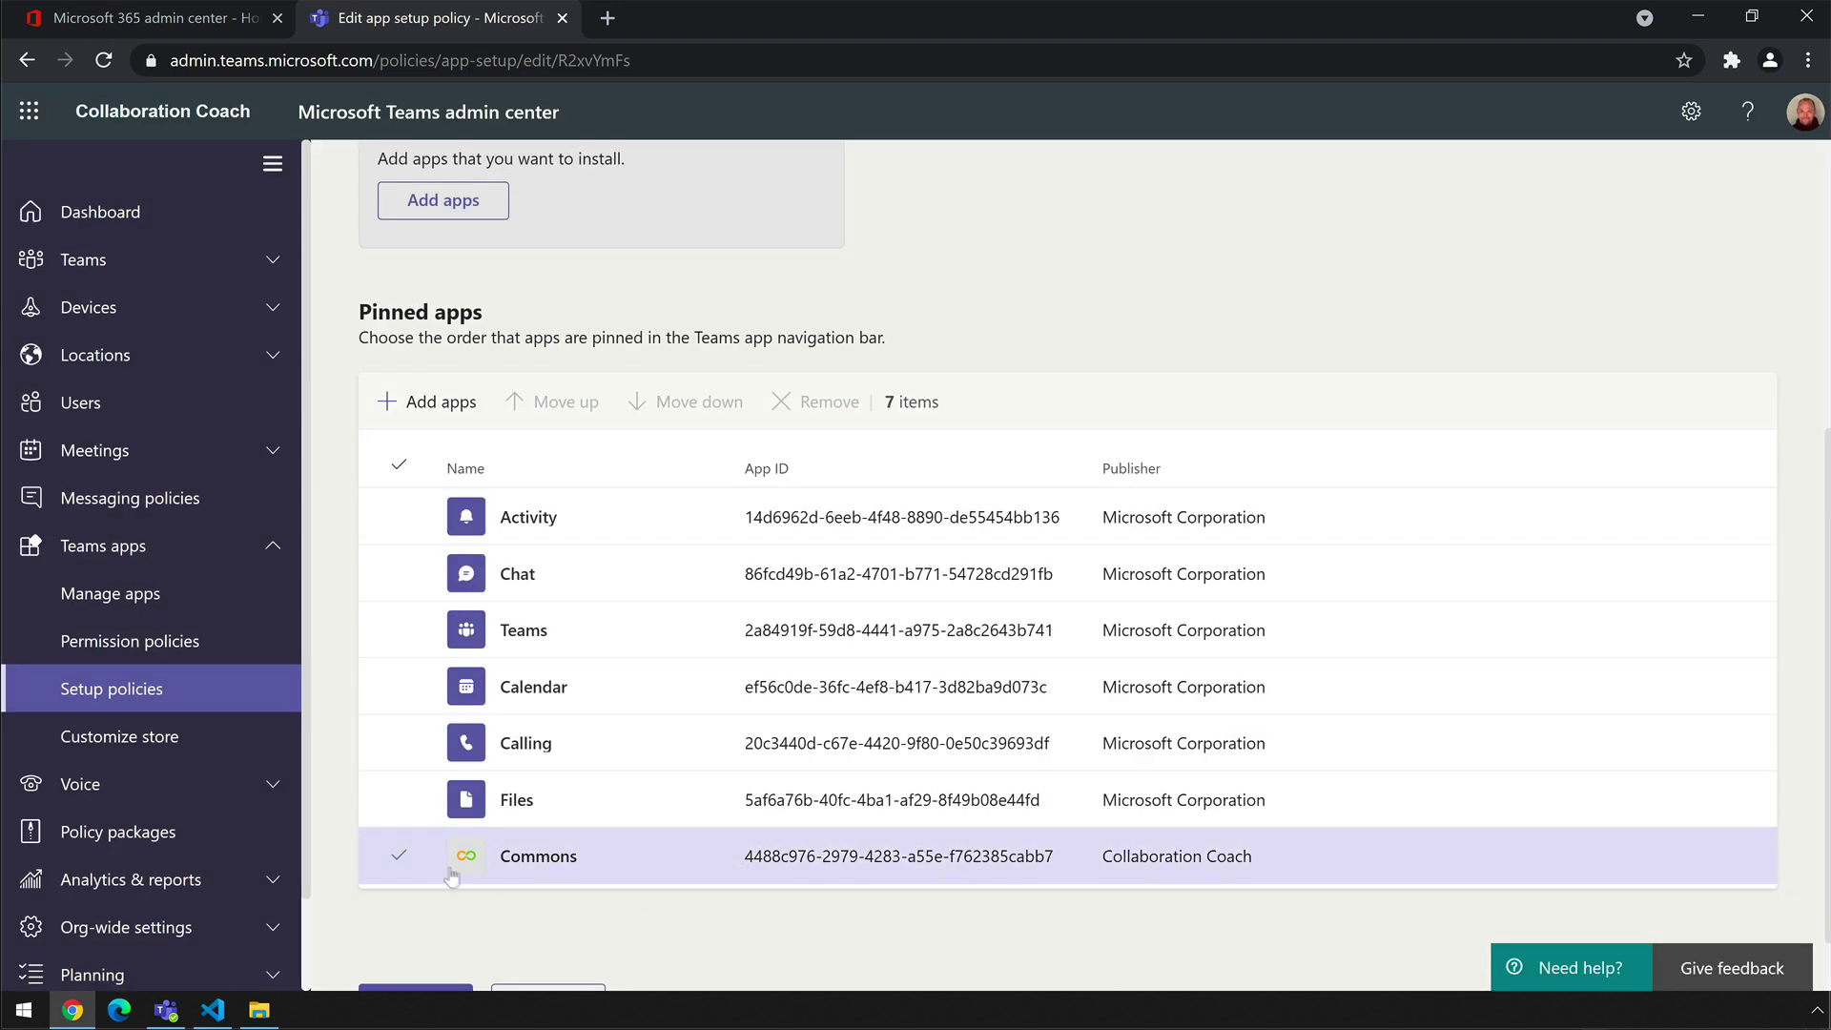
click(535, 863)
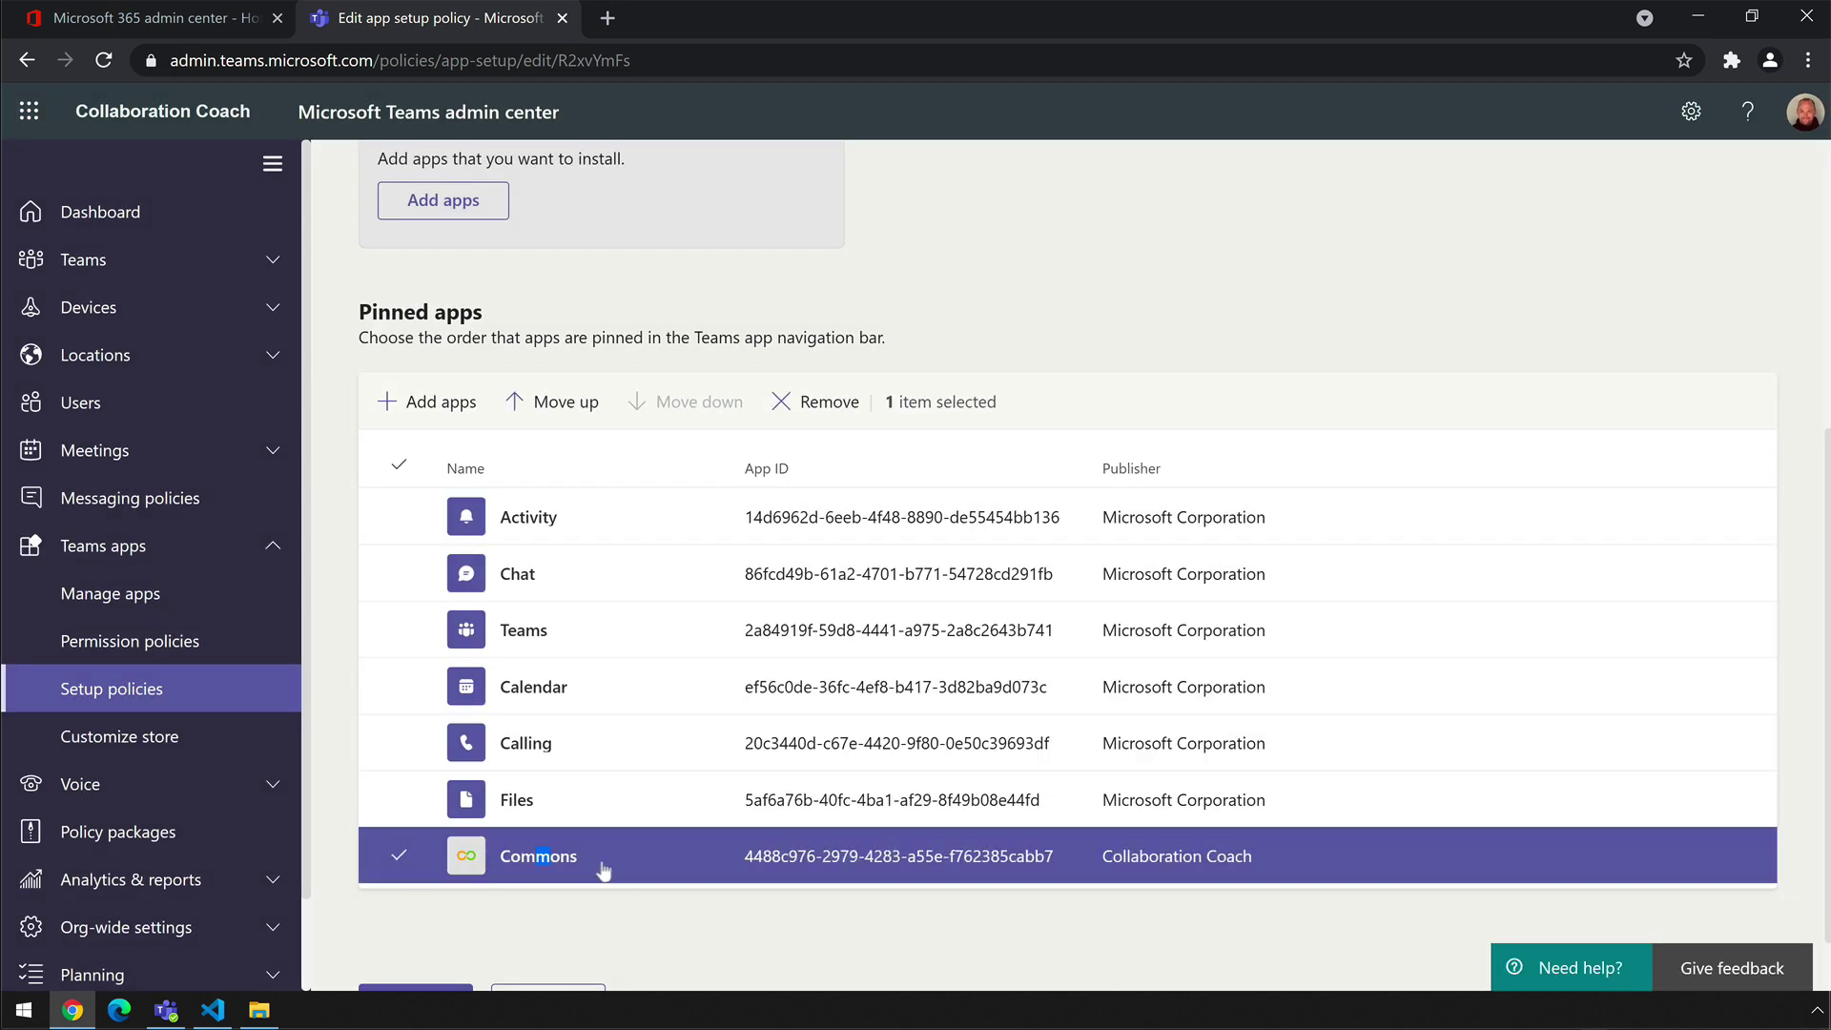
click(520, 402)
click(524, 403)
click(524, 402)
click(530, 404)
click(529, 404)
click(531, 404)
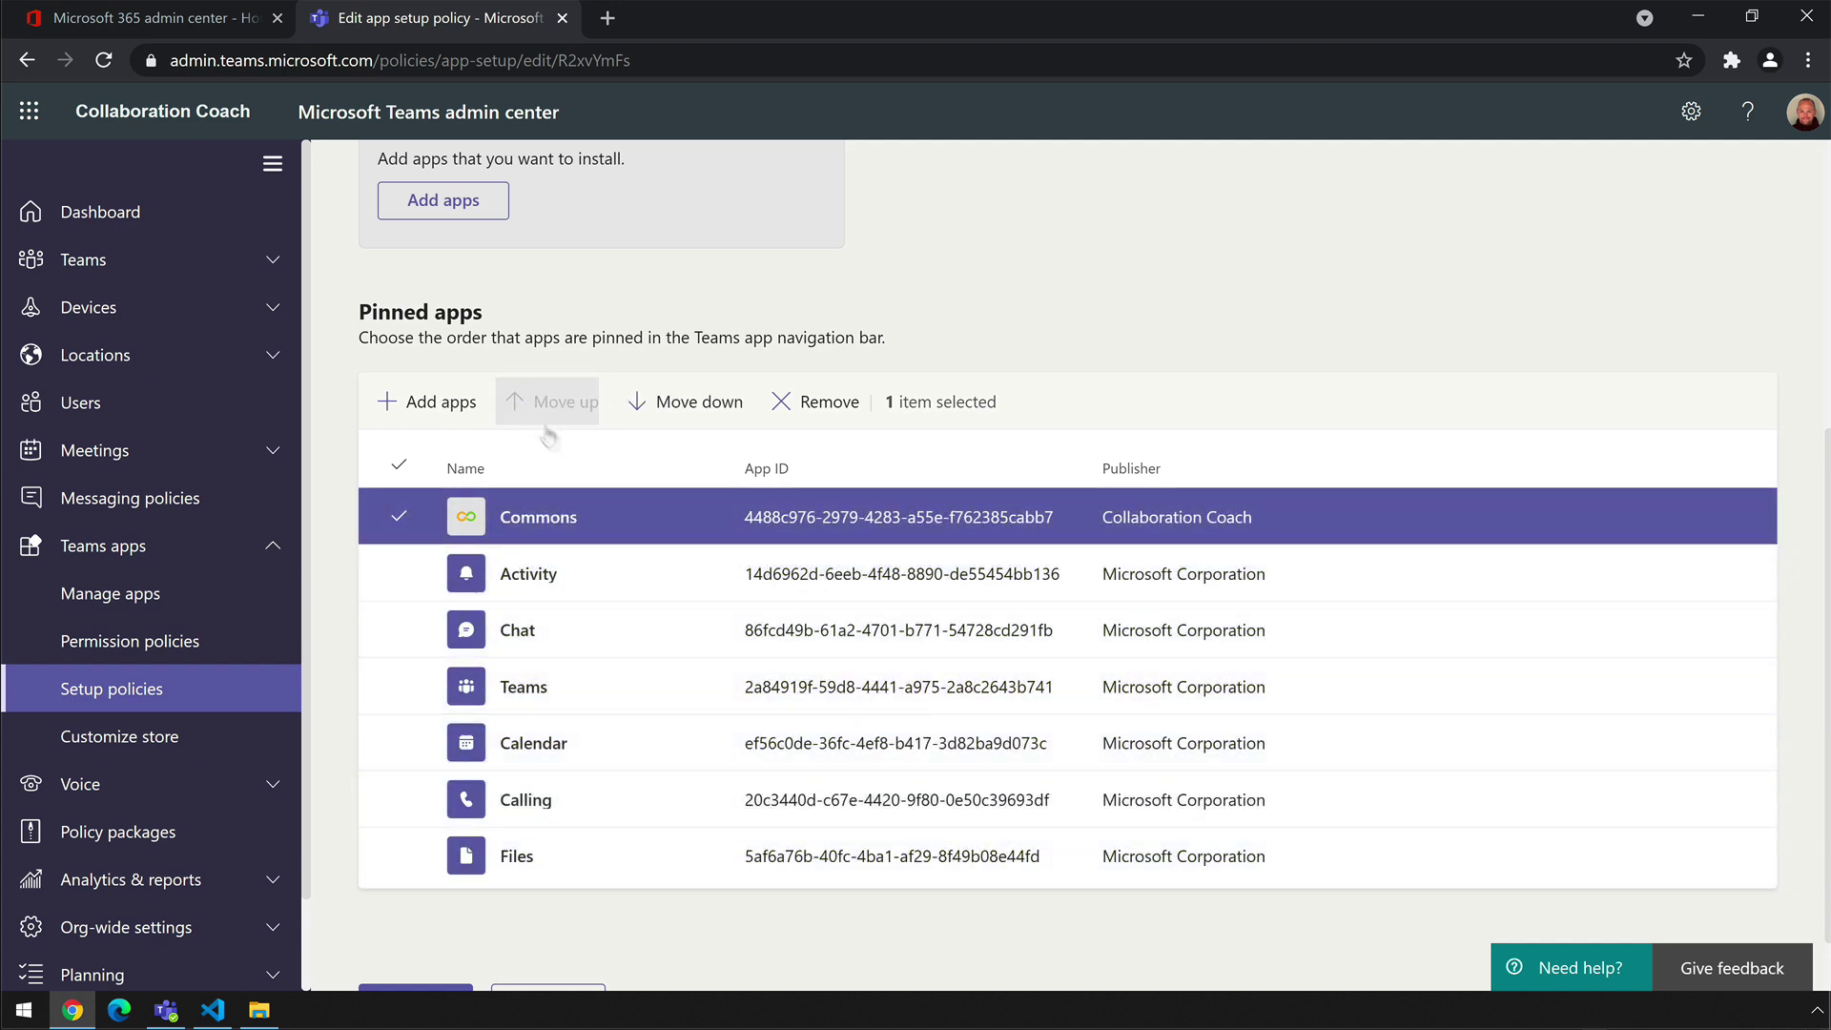
scroll(1147, 762, down, 1)
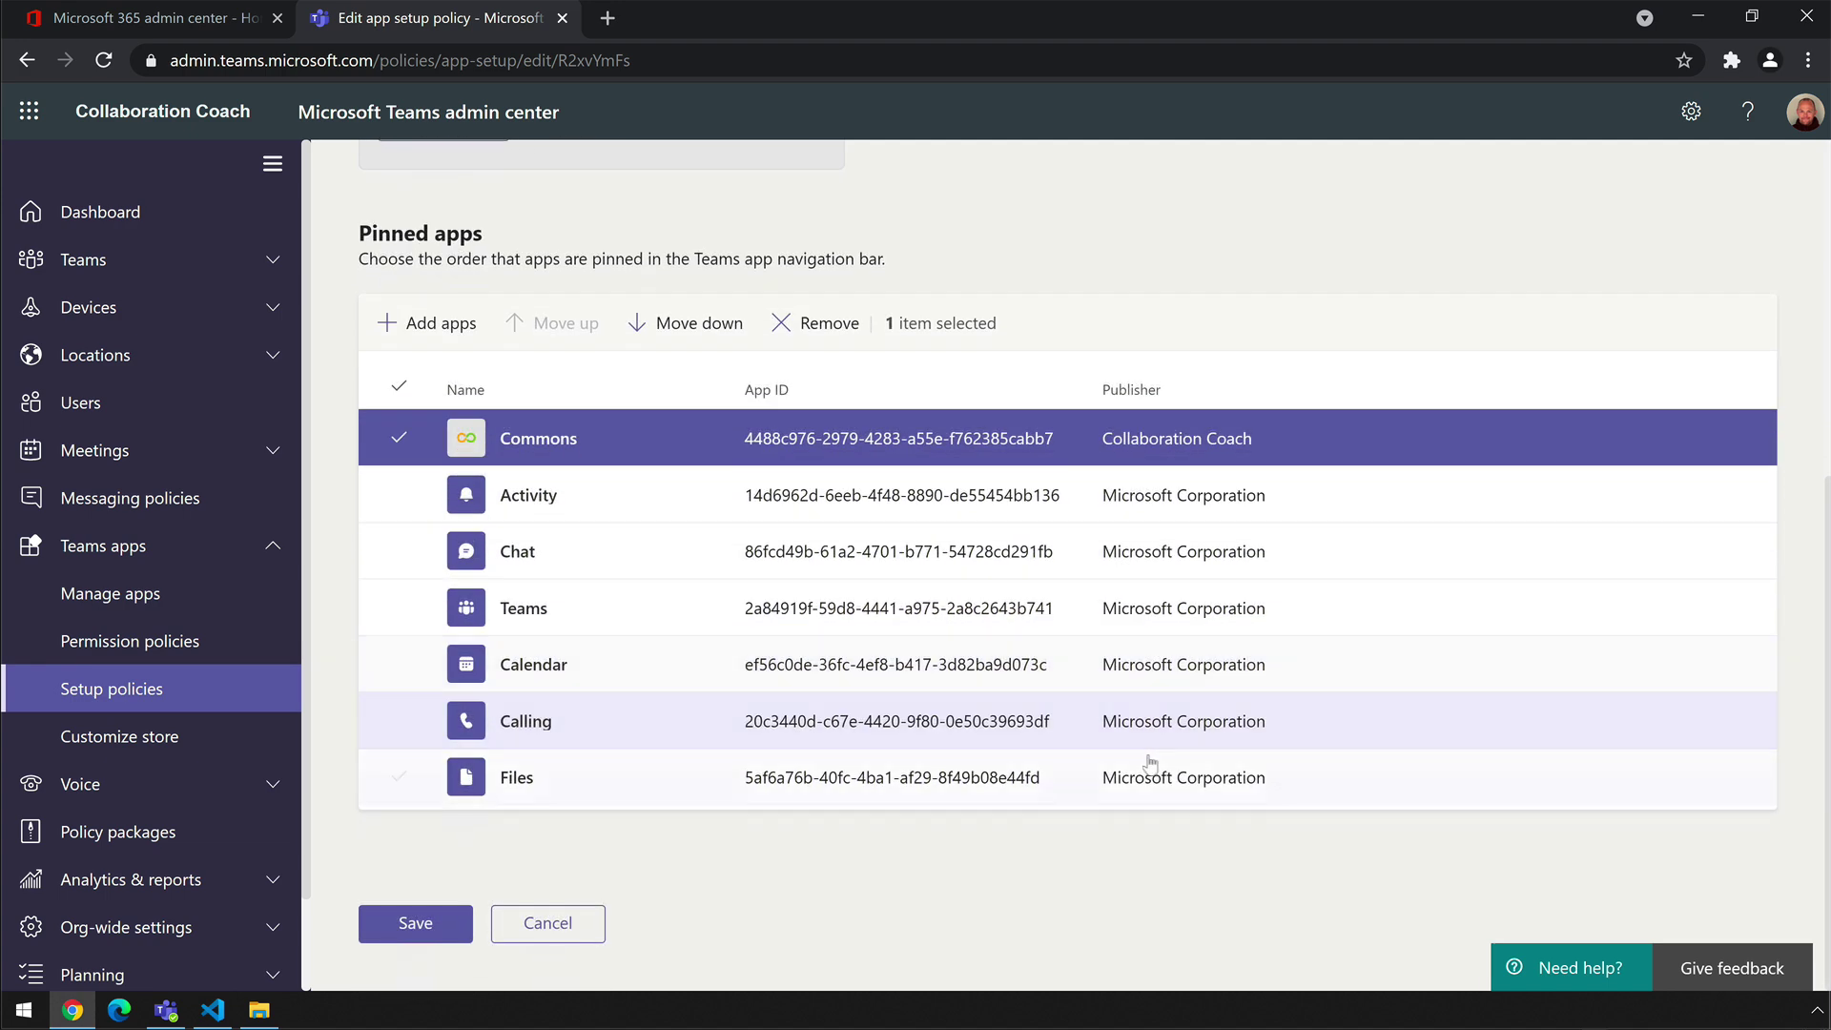
click(431, 923)
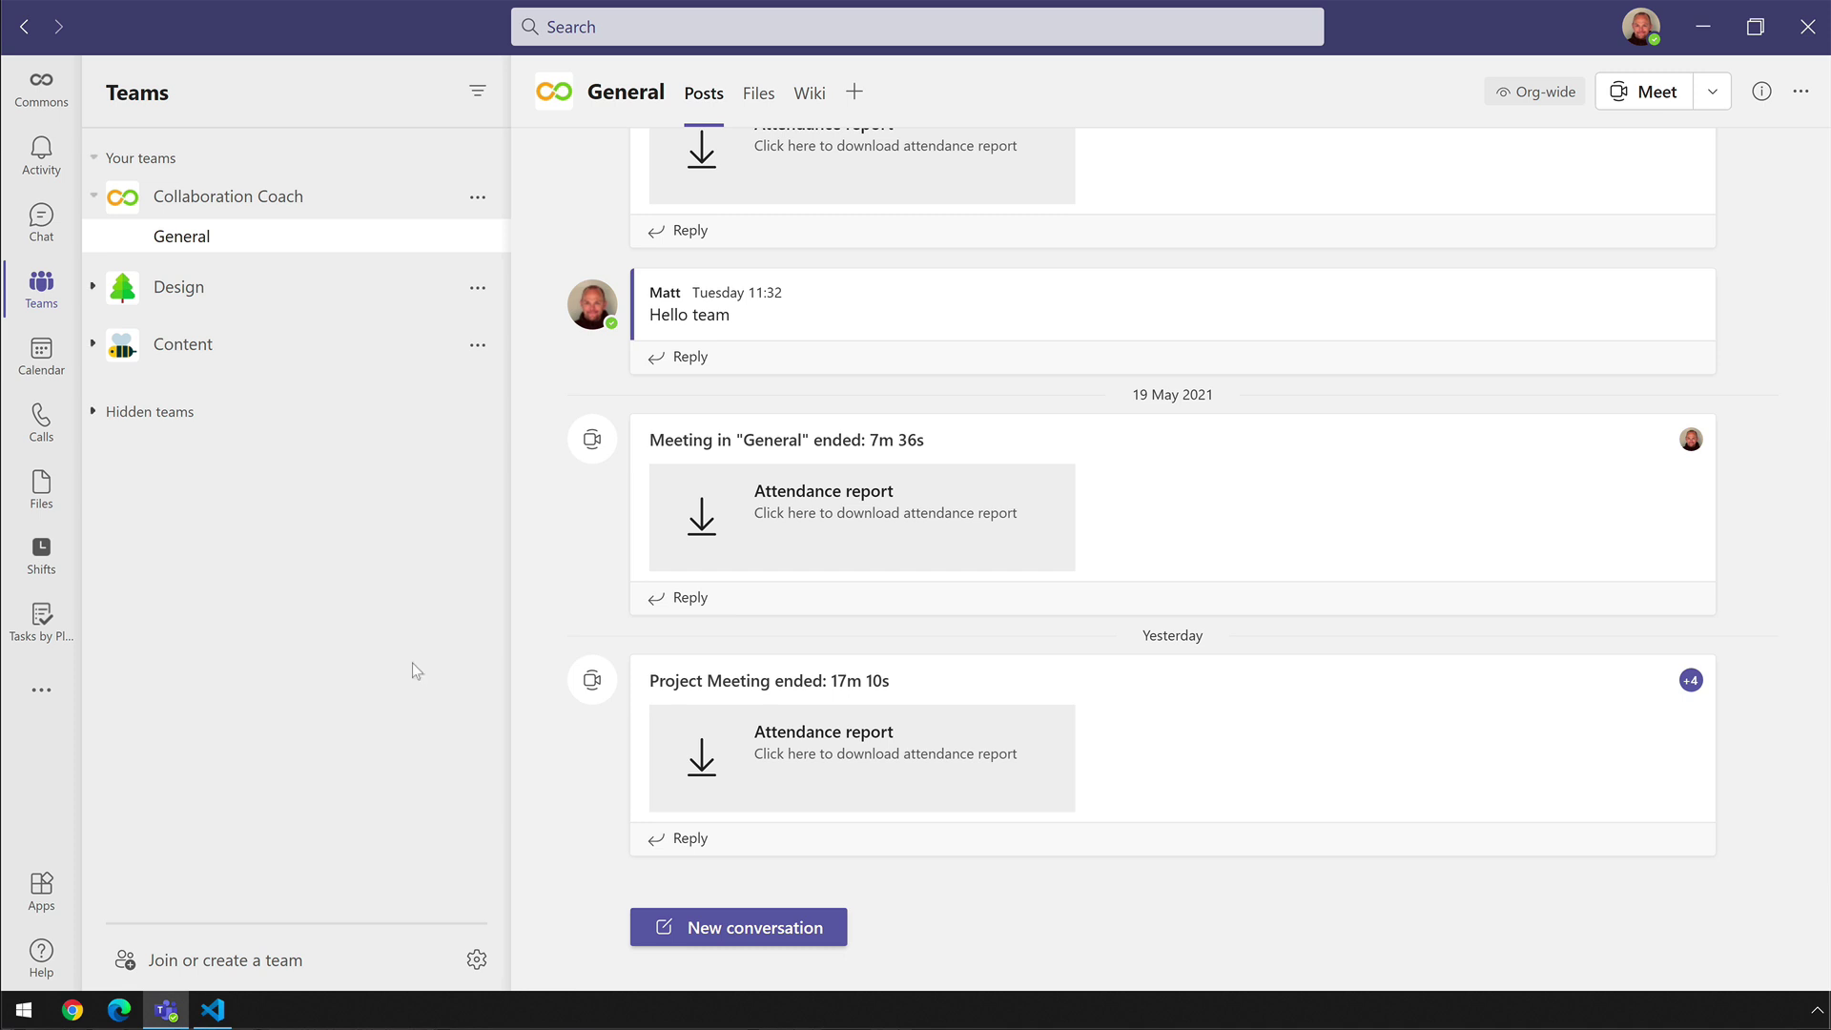
- In the Teams desktop app, open Commons, view all news from sites through its navigation, and return to The Commons site
click(39, 93)
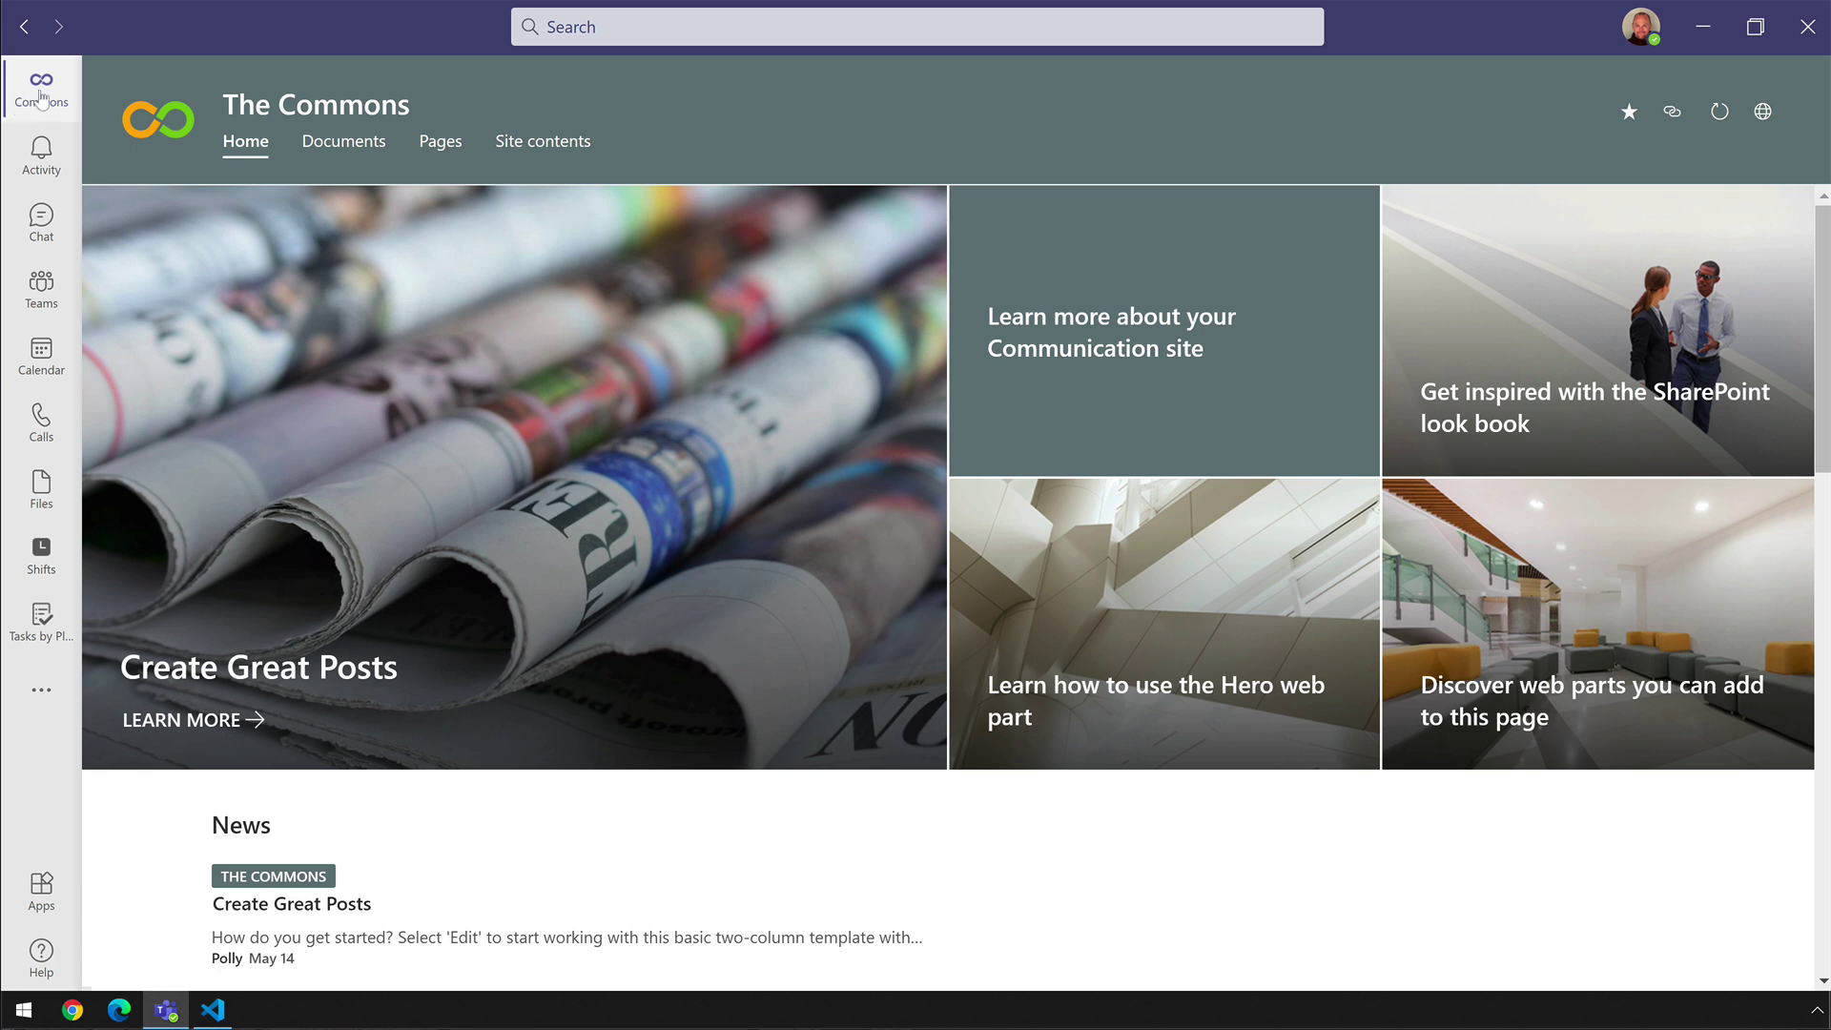
click(42, 95)
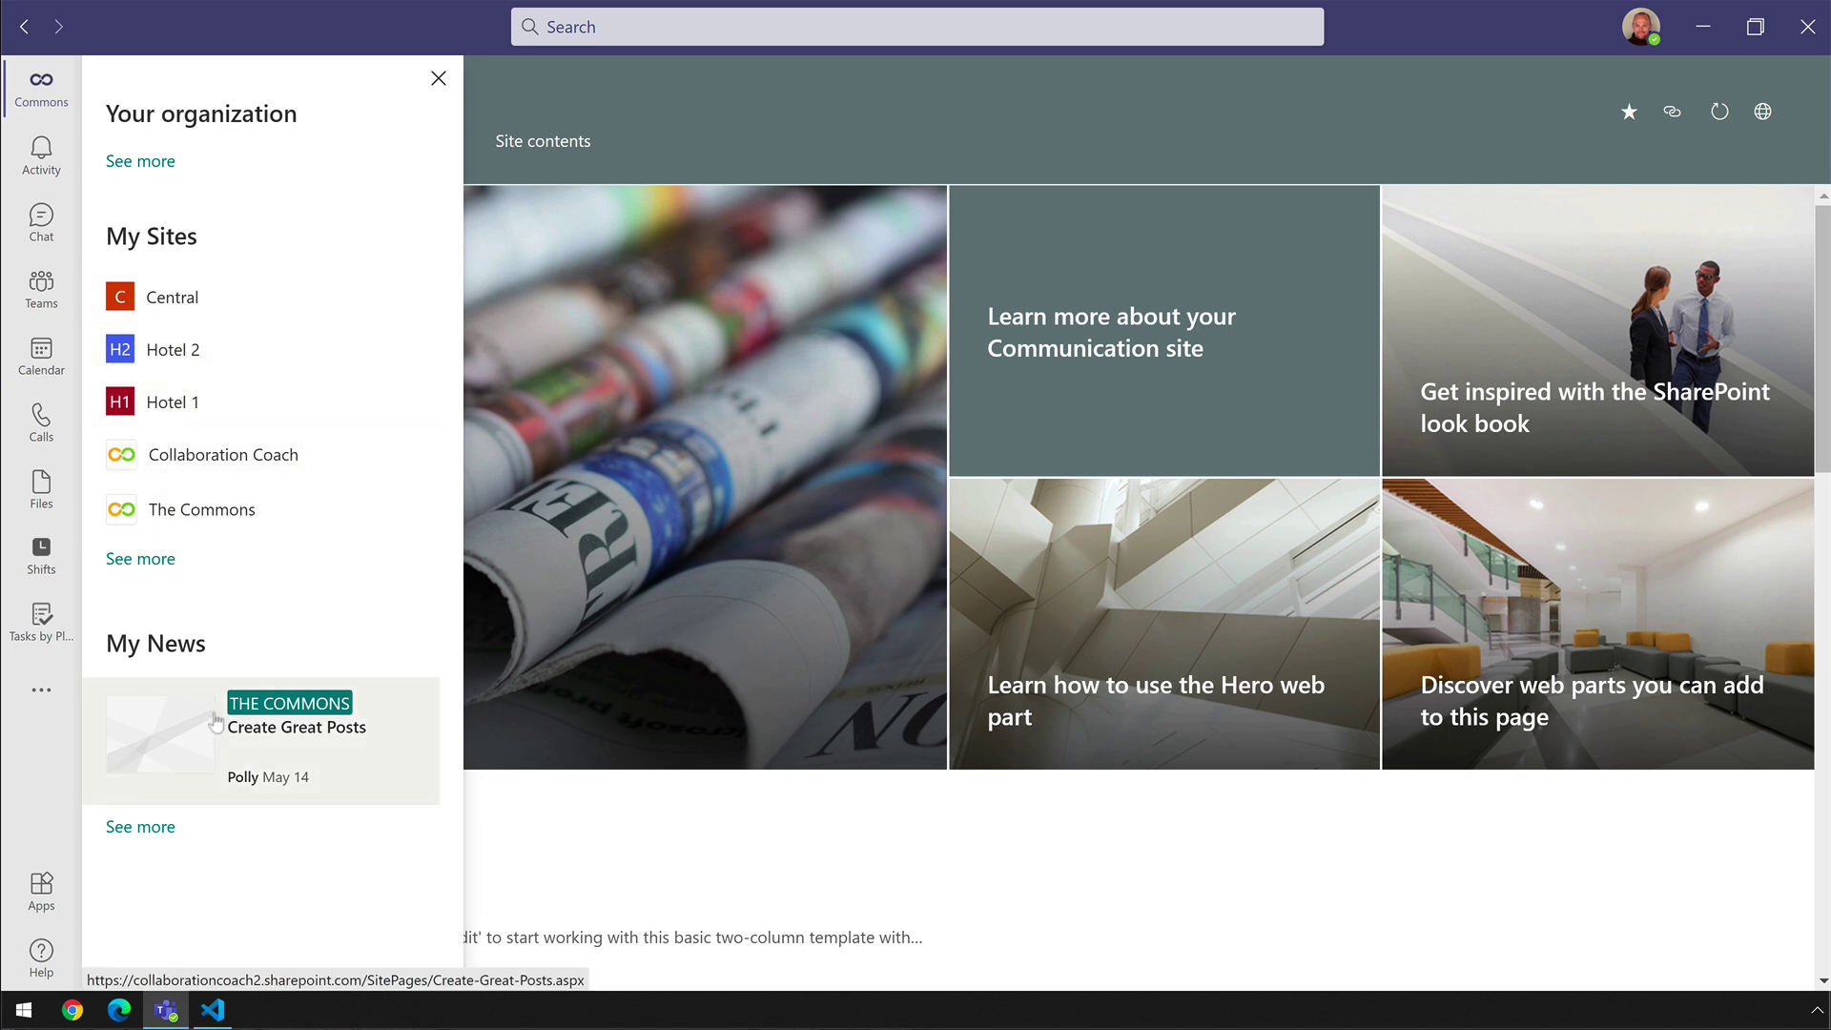
click(163, 827)
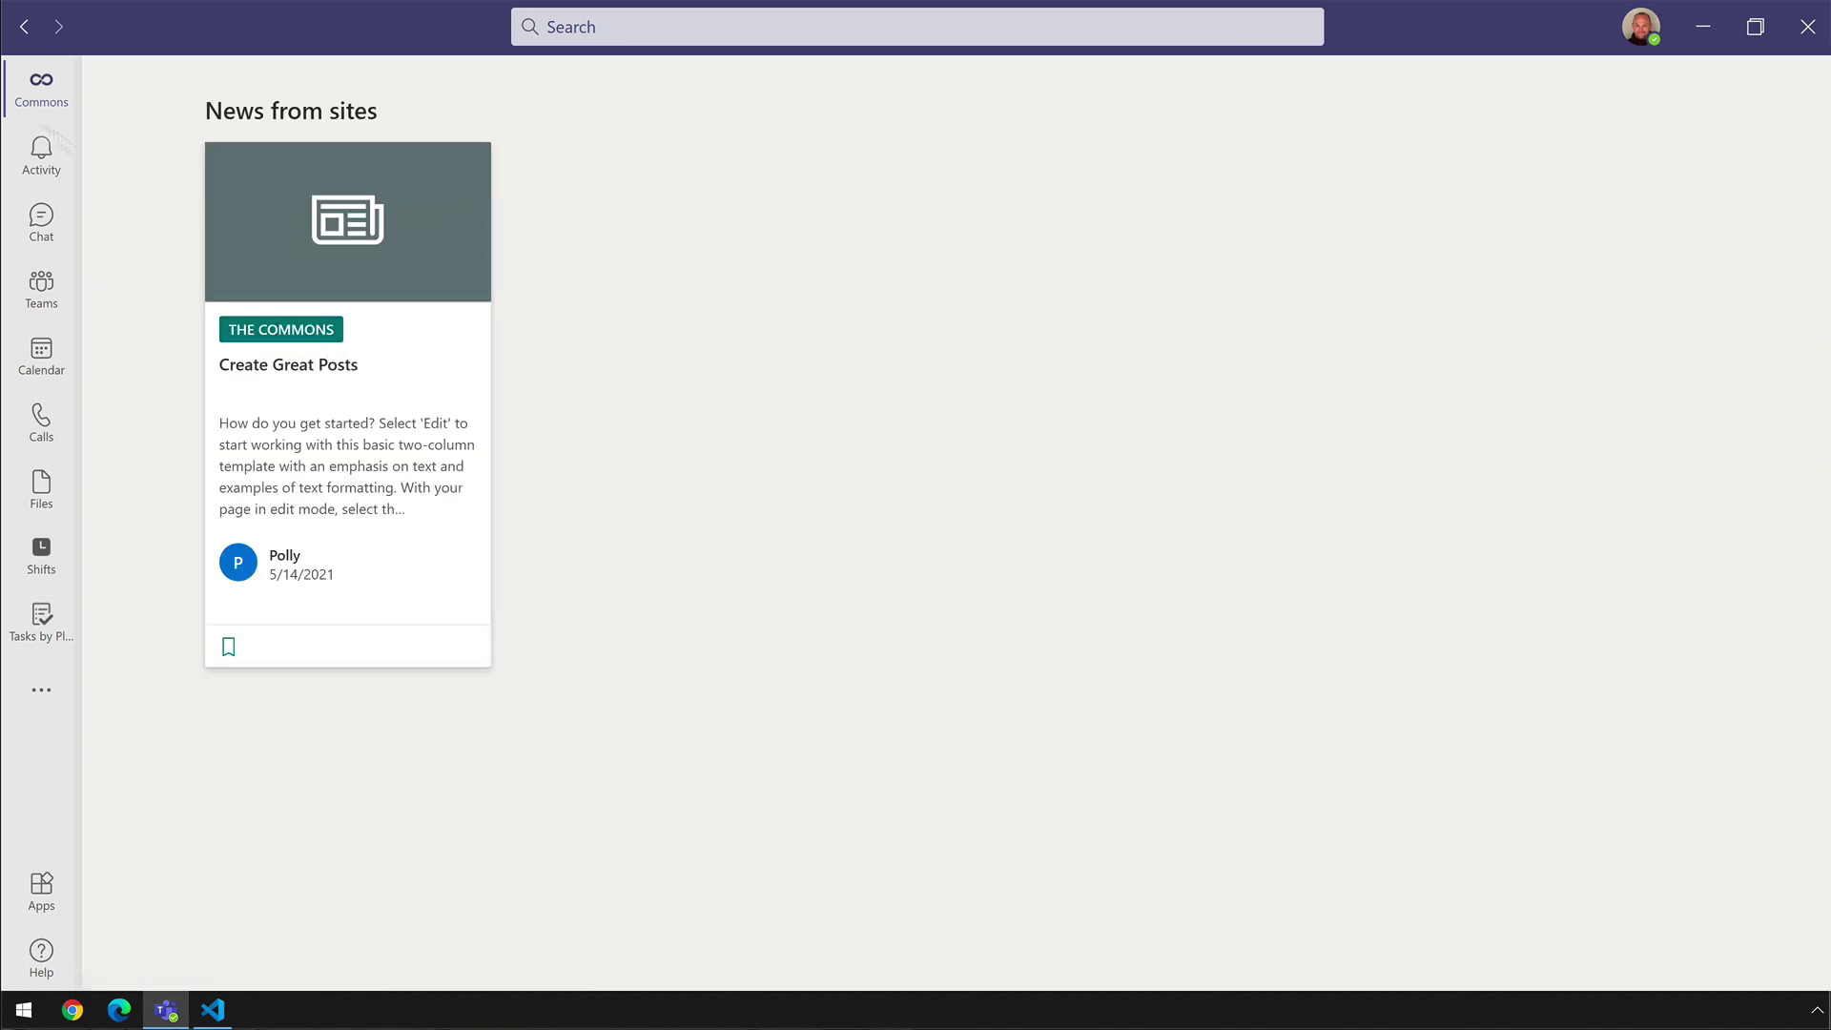
click(17, 87)
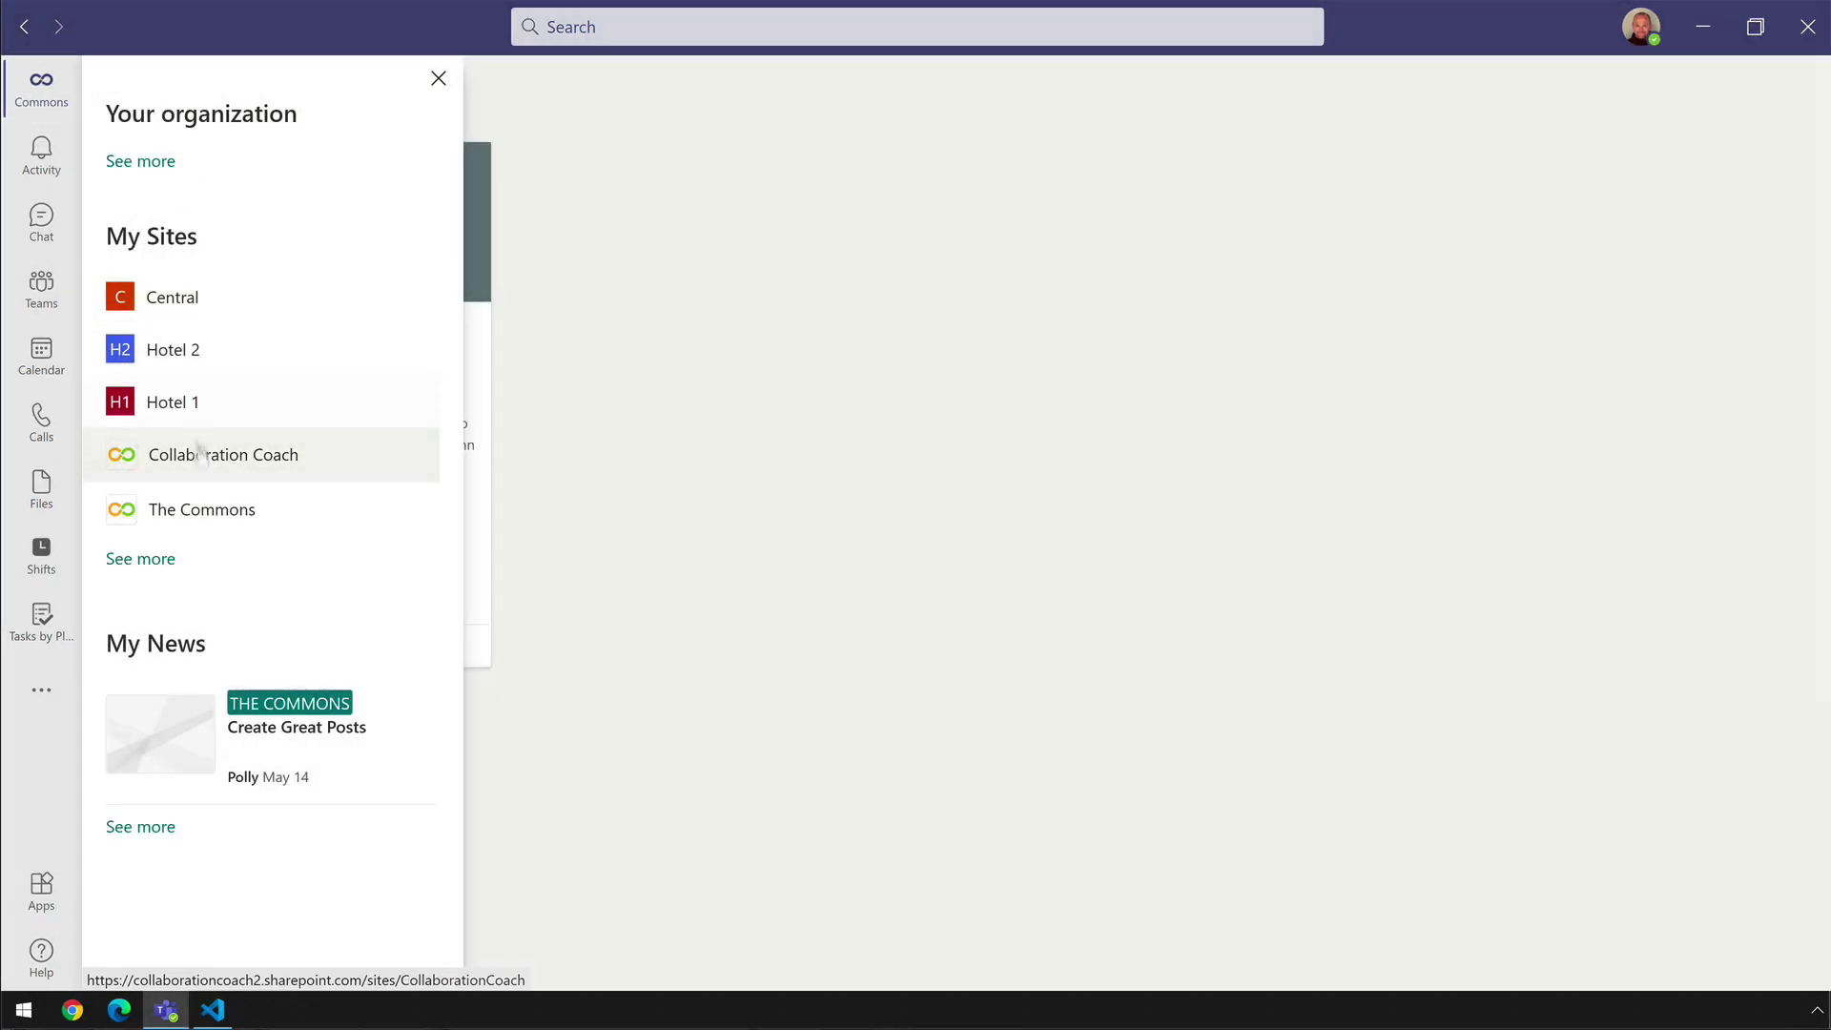
click(286, 507)
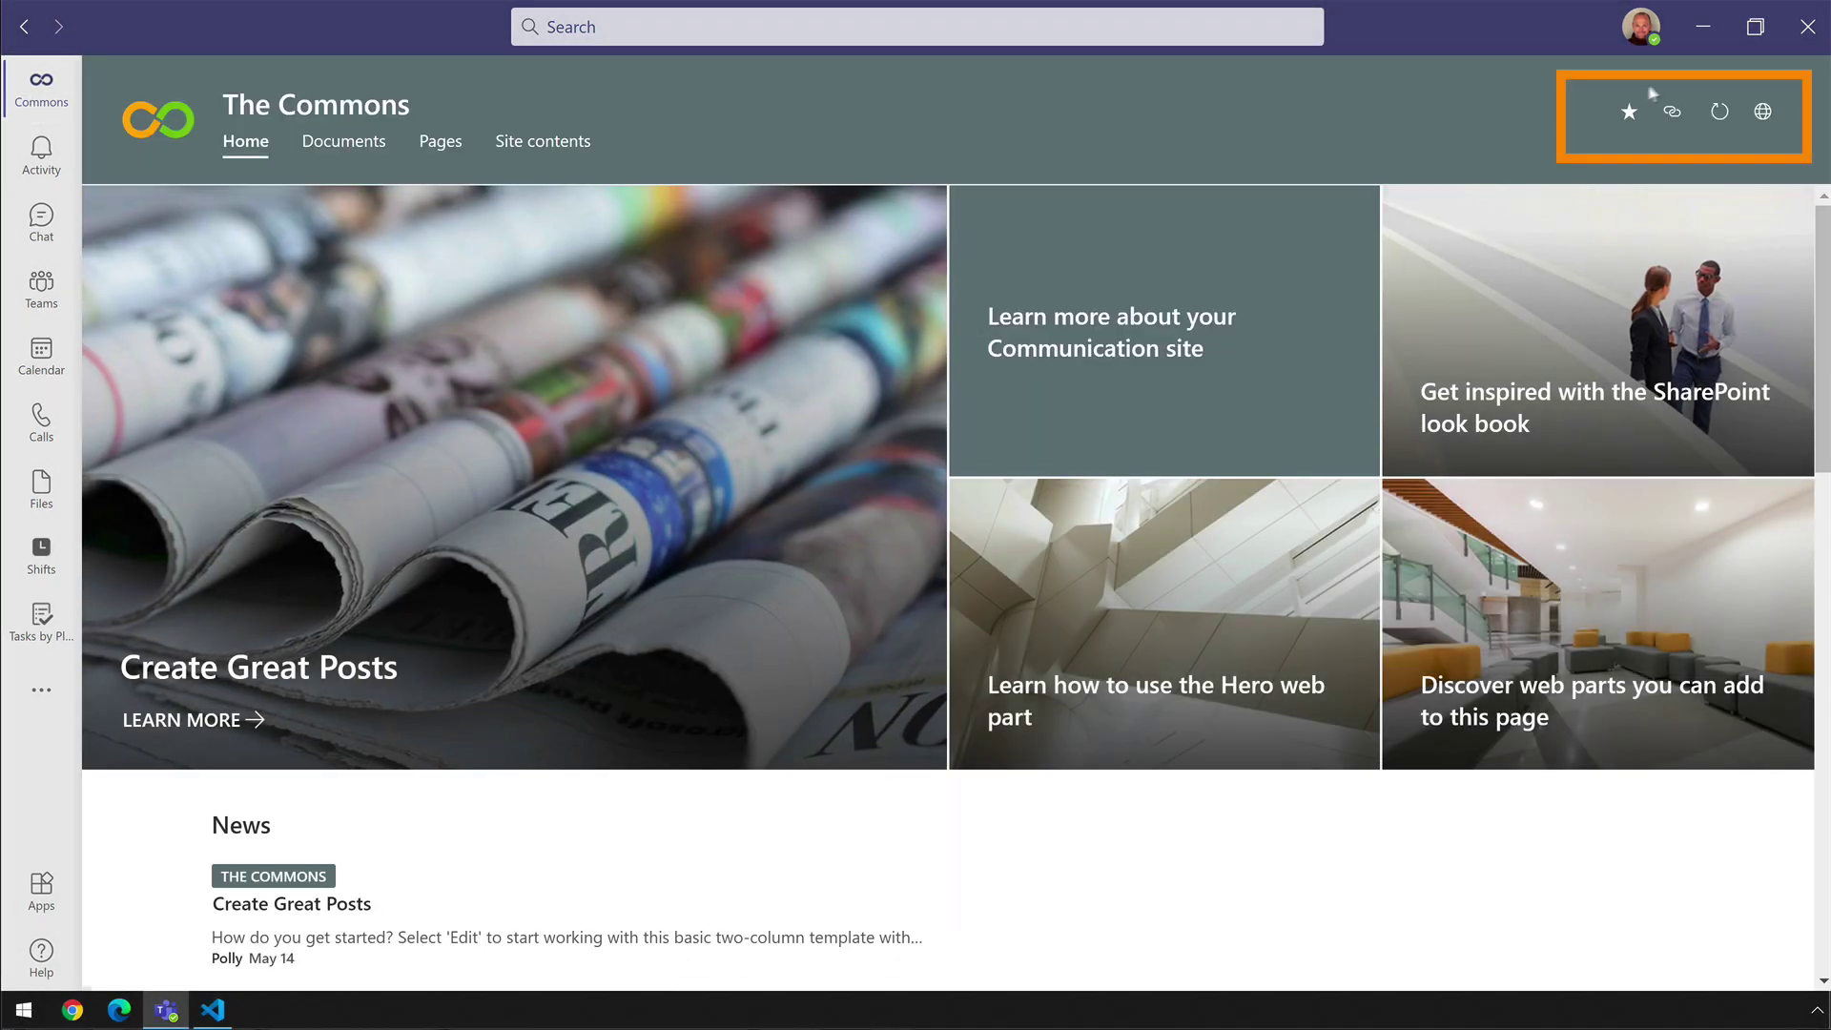